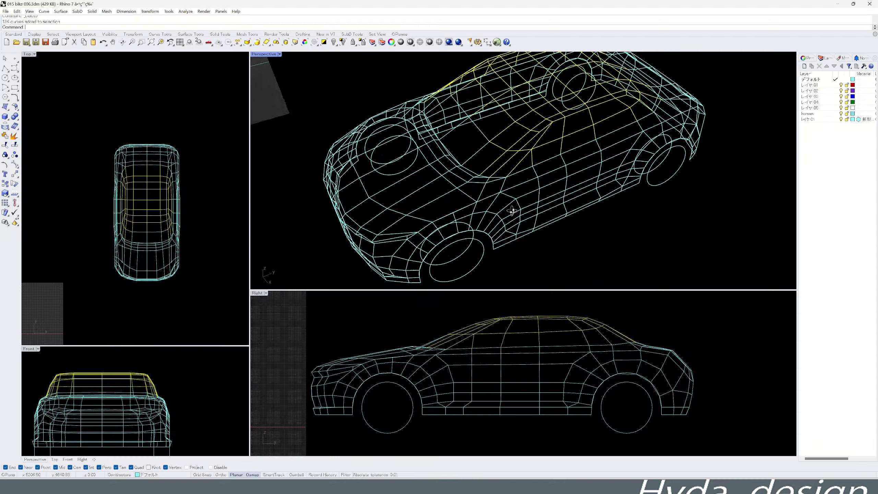
- Extend the selection of cabin wireframe lines with the lower edge lines along both sides and the rear
{"action": "scroll", "coordinate": [427, 348], "scroll_direction": "up", "scroll_amount": 5}
{"action": "scroll", "coordinate": [474, 189], "scroll_direction": "up", "scroll_amount": 5}
{"action": "scroll", "coordinate": [560, 205], "scroll_direction": "down", "scroll_amount": 3}
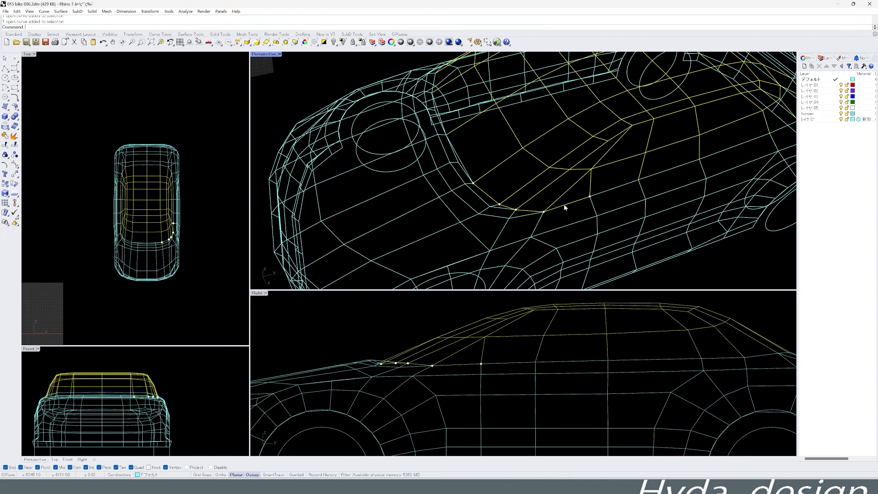
{"action": "right_click_drag", "start_coordinate": [657, 172], "coordinate": [542, 218]}
{"action": "right_click_drag", "start_coordinate": [620, 208], "coordinate": [519, 226]}
{"action": "left_click", "coordinate": [519, 226], "text": "shift"}
{"action": "scroll", "coordinate": [537, 211], "scroll_direction": "down", "scroll_amount": 4}
{"action": "scroll", "coordinate": [538, 211], "scroll_direction": "up", "scroll_amount": 4}
{"action": "left_click", "coordinate": [556, 171], "text": "shift"}
{"action": "right_click_drag", "start_coordinate": [557, 171], "coordinate": [600, 178]}
{"action": "left_click", "coordinate": [577, 176], "text": "shift"}
{"action": "left_click", "coordinate": [617, 174], "text": "shift"}
{"action": "scroll", "coordinate": [600, 178], "scroll_direction": "down", "scroll_amount": 4}
{"action": "scroll", "coordinate": [618, 217], "scroll_direction": "up", "scroll_amount": 4}
{"action": "left_click", "coordinate": [619, 217], "text": "shift"}
{"action": "right_click_drag", "start_coordinate": [619, 217], "coordinate": [550, 234]}
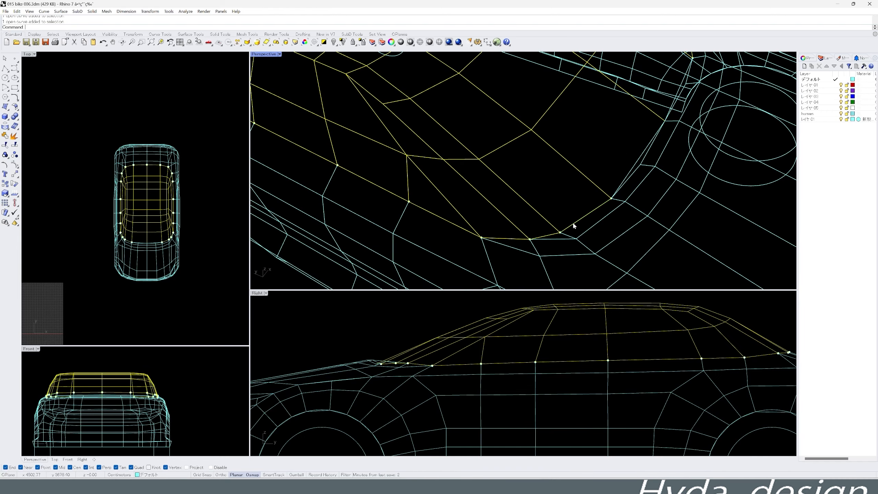
- Complete the cabin selection with the remaining lower edge lines at the base of the windshield
{"action": "scroll", "coordinate": [574, 224], "scroll_direction": "down", "scroll_amount": 4}
{"action": "scroll", "coordinate": [603, 192], "scroll_direction": "up", "scroll_amount": 4}
{"action": "left_click", "coordinate": [604, 191], "text": "shift"}
{"action": "right_click_drag", "start_coordinate": [603, 191], "coordinate": [492, 192]}
{"action": "left_click", "coordinate": [519, 223], "text": "shift"}
{"action": "scroll", "coordinate": [519, 222], "scroll_direction": "down", "scroll_amount": 6}
{"action": "right_click_drag", "start_coordinate": [553, 199], "coordinate": [554, 128]}
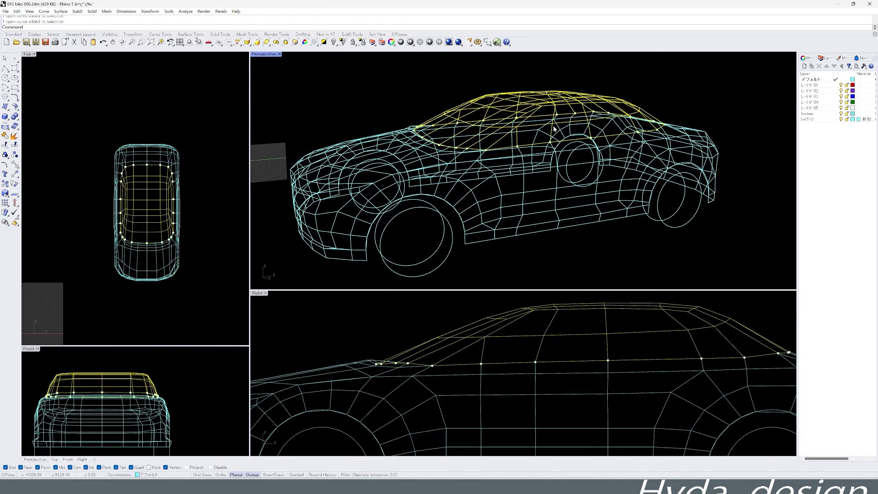
- Create a mesh from the selected cabin lines with MeshFromLines
{"action": "right_click_drag", "start_coordinate": [628, 115], "coordinate": [559, 177]}
{"action": "scroll", "coordinate": [536, 189], "scroll_direction": "up", "scroll_amount": 5}
{"action": "scroll", "coordinate": [541, 191], "scroll_direction": "down", "scroll_amount": 7}
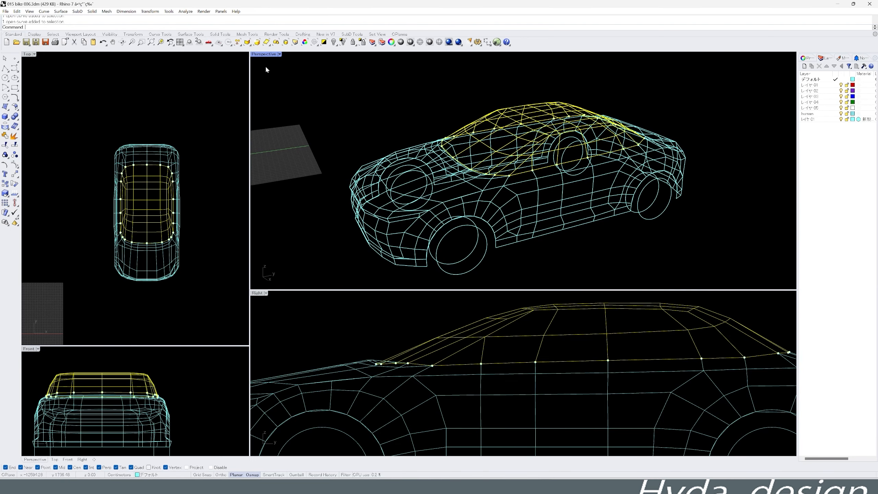
{"action": "left_click", "coordinate": [244, 35]}
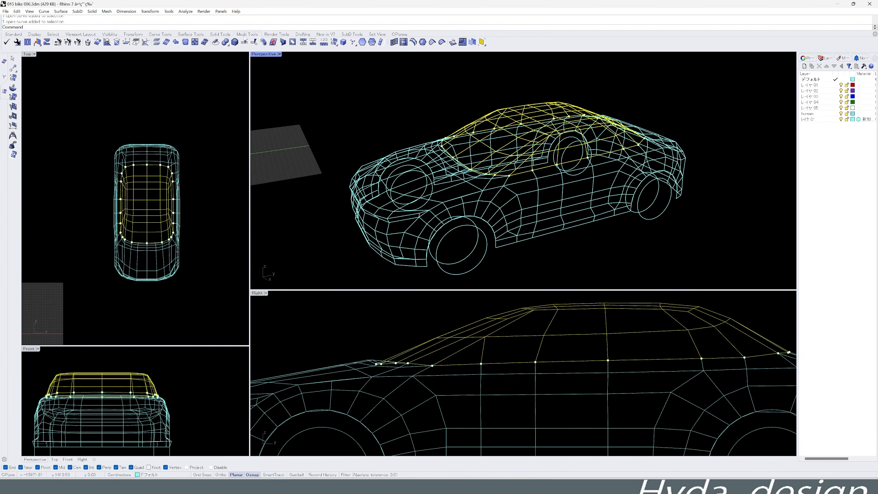
{"action": "left_click", "coordinate": [186, 42]}
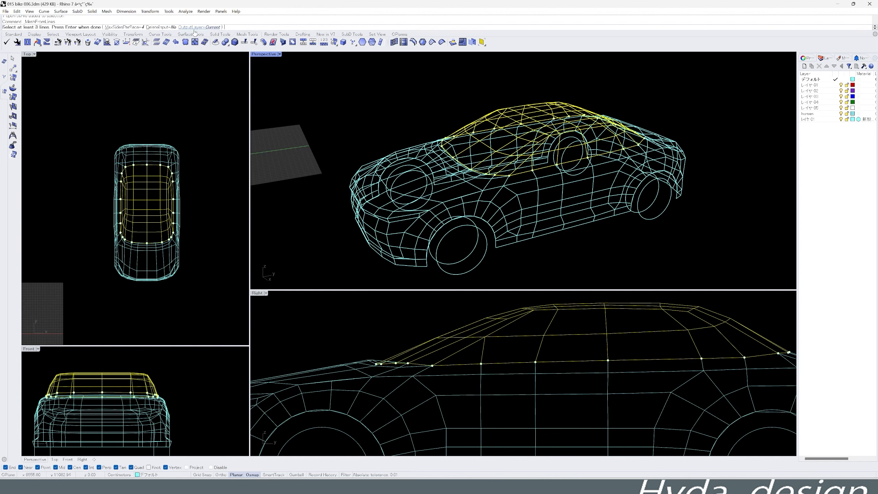
{"action": "right_click", "coordinate": [339, 93]}
- Examine the new cabin mesh from several angles against the surrounding body wireframe
{"action": "right_click_drag", "start_coordinate": [377, 116], "coordinate": [449, 147]}
{"action": "scroll", "coordinate": [478, 148], "scroll_direction": "up", "scroll_amount": 3}
{"action": "left_click", "coordinate": [479, 149]}
{"action": "scroll", "coordinate": [481, 150], "scroll_direction": "down", "scroll_amount": 5}
{"action": "mouse_move", "coordinate": [482, 207]}
{"action": "right_mouse_down"}
{"action": "mouse_move", "coordinate": [490, 180]}
{"action": "mouse_move", "coordinate": [472, 216]}
{"action": "right_mouse_up"}
{"action": "scroll", "coordinate": [614, 225], "scroll_direction": "up", "scroll_amount": 6}
{"action": "scroll", "coordinate": [614, 225], "scroll_direction": "down", "scroll_amount": 6}
{"action": "right_click_drag", "start_coordinate": [613, 225], "coordinate": [608, 190]}
{"action": "scroll", "coordinate": [508, 319], "scroll_direction": "down", "scroll_amount": 6}
{"action": "scroll", "coordinate": [649, 343], "scroll_direction": "up", "scroll_amount": 8}
{"action": "right_click_drag", "start_coordinate": [659, 339], "coordinate": [678, 325]}
{"action": "scroll", "coordinate": [585, 277], "scroll_direction": "down", "scroll_amount": 6}
{"action": "scroll", "coordinate": [585, 360], "scroll_direction": "down", "scroll_amount": 8}
{"action": "right_click_drag", "start_coordinate": [585, 360], "coordinate": [602, 347]}
{"action": "scroll", "coordinate": [540, 217], "scroll_direction": "up", "scroll_amount": 6}
{"action": "right_click_drag", "start_coordinate": [539, 218], "coordinate": [527, 289]}
{"action": "right_click_drag", "start_coordinate": [490, 192], "coordinate": [467, 150]}
{"action": "scroll", "coordinate": [501, 196], "scroll_direction": "up", "scroll_amount": 6}
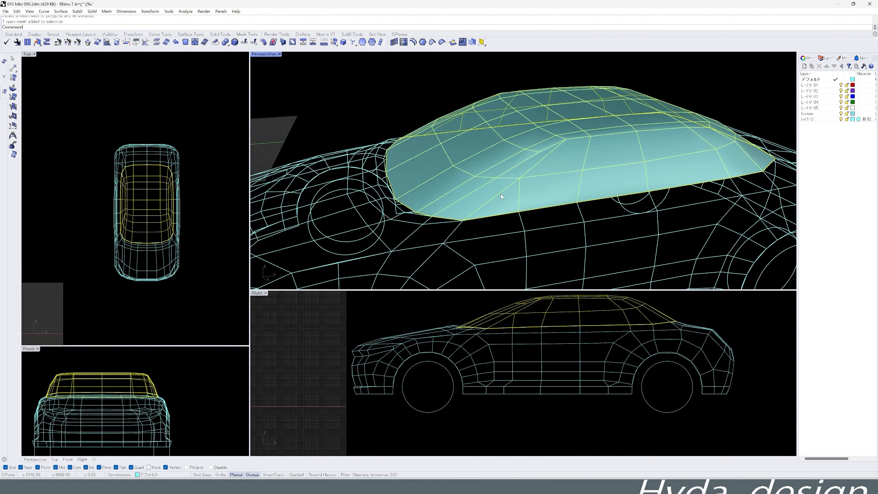
- Deselect the cabin mesh and select the hood curves at the front of the car
{"action": "scroll", "coordinate": [504, 187], "scroll_direction": "down", "scroll_amount": 5}
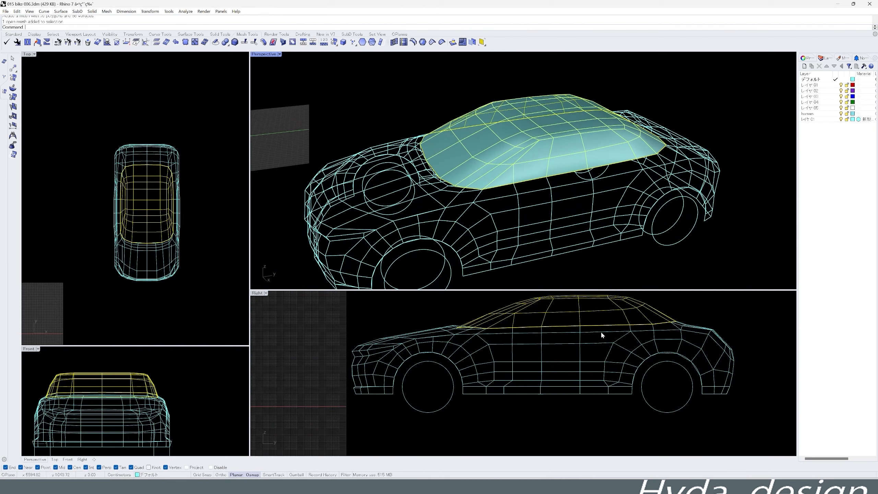
{"action": "right_click_drag", "start_coordinate": [462, 191], "coordinate": [465, 209]}
{"action": "scroll", "coordinate": [537, 343], "scroll_direction": "up", "scroll_amount": 8}
{"action": "mouse_move", "coordinate": [484, 173]}
{"action": "right_mouse_down"}
{"action": "mouse_move", "coordinate": [528, 212]}
{"action": "mouse_move", "coordinate": [460, 185]}
{"action": "mouse_move", "coordinate": [591, 173]}
{"action": "mouse_move", "coordinate": [481, 180]}
{"action": "mouse_move", "coordinate": [484, 187]}
{"action": "right_mouse_up"}
{"action": "left_click", "coordinate": [528, 211]}
{"action": "scroll", "coordinate": [514, 181], "scroll_direction": "down", "scroll_amount": 5}
- Add the upper and lower beltline curves below the side windows to the selection
{"action": "scroll", "coordinate": [520, 340], "scroll_direction": "down", "scroll_amount": 9}
{"action": "scroll", "coordinate": [594, 325], "scroll_direction": "up", "scroll_amount": 4}
{"action": "left_click_drag", "start_coordinate": [633, 335], "coordinate": [422, 331]}
{"action": "left_click_drag", "start_coordinate": [378, 340], "coordinate": [371, 354]}
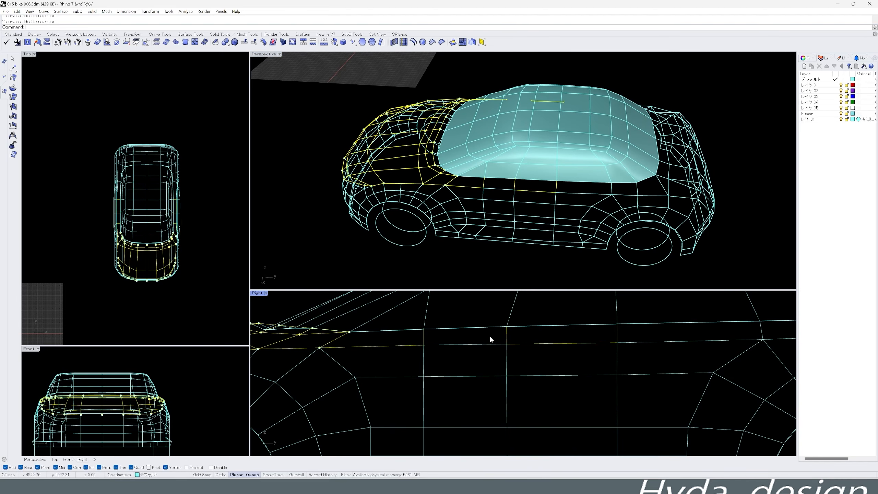
{"action": "scroll", "coordinate": [463, 326], "scroll_direction": "down", "scroll_amount": 4}
{"action": "scroll", "coordinate": [517, 189], "scroll_direction": "up", "scroll_amount": 5}
{"action": "left_click", "coordinate": [517, 189]}
{"action": "left_click", "coordinate": [517, 190]}
{"action": "left_click", "coordinate": [517, 346]}
{"action": "left_click", "coordinate": [519, 350]}
{"action": "left_click", "coordinate": [582, 183], "text": "shift"}
{"action": "left_click", "coordinate": [593, 199]}
{"action": "left_click", "coordinate": [656, 188], "text": "shift"}
{"action": "left_click", "coordinate": [669, 204]}
- Continue adding the paired beltline curves on the same side toward the rear corner of the cabin
{"action": "scroll", "coordinate": [712, 204], "scroll_direction": "down", "scroll_amount": 5}
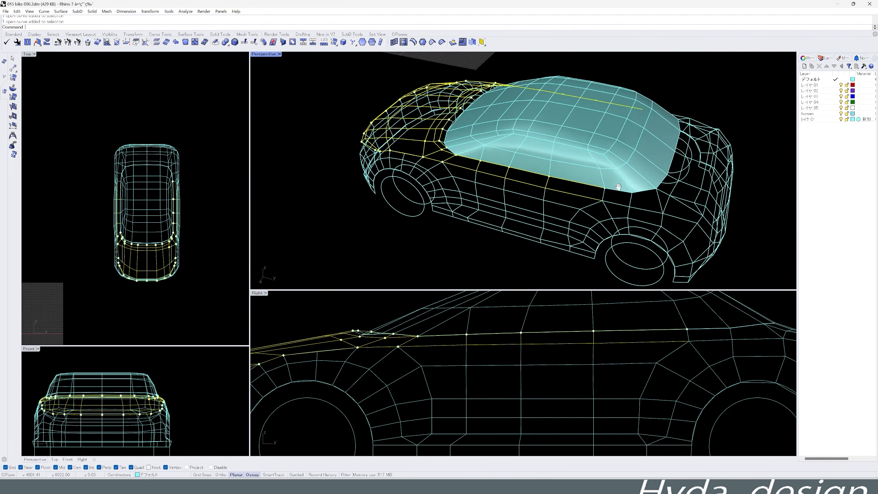
{"action": "scroll", "coordinate": [674, 215], "scroll_direction": "up", "scroll_amount": 5}
{"action": "left_click_drag", "start_coordinate": [573, 174], "coordinate": [565, 185], "text": "shift"}
{"action": "left_click", "coordinate": [585, 158], "text": "shift"}
{"action": "left_click", "coordinate": [600, 172]}
{"action": "left_click", "coordinate": [619, 158], "text": "shift"}
{"action": "left_click", "coordinate": [634, 175]}
- Add the rear deck curves behind the cabin to the selection
{"action": "scroll", "coordinate": [634, 178], "scroll_direction": "down", "scroll_amount": 6}
{"action": "right_click_drag", "start_coordinate": [639, 194], "coordinate": [613, 197]}
{"action": "scroll", "coordinate": [626, 322], "scroll_direction": "up", "scroll_amount": 8}
{"action": "left_click_drag", "start_coordinate": [622, 330], "coordinate": [612, 341], "text": "shift"}
{"action": "scroll", "coordinate": [567, 342], "scroll_direction": "up", "scroll_amount": 3}
{"action": "left_click", "coordinate": [553, 391], "text": "shift"}
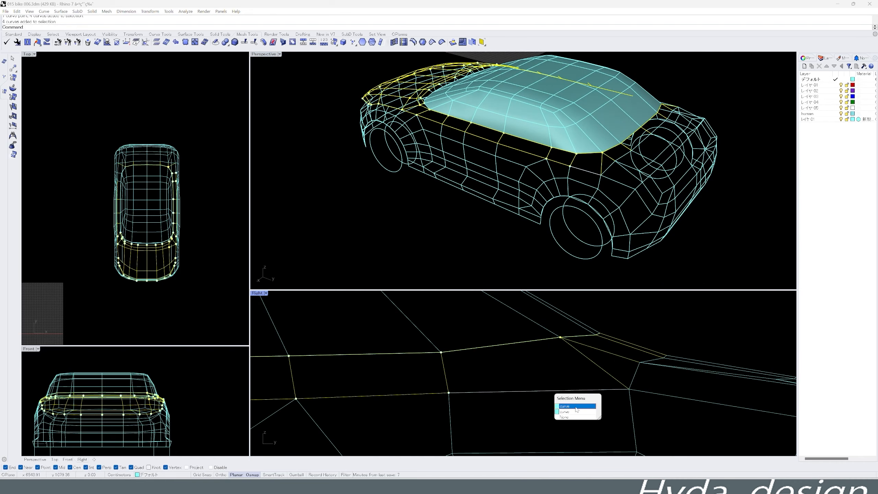
{"action": "left_click", "coordinate": [567, 406]}
{"action": "right_click_drag", "start_coordinate": [594, 239], "coordinate": [624, 228]}
{"action": "right_click_drag", "start_coordinate": [643, 359], "coordinate": [531, 366]}
{"action": "left_click_drag", "start_coordinate": [623, 338], "coordinate": [519, 376], "text": "shift"}
{"action": "scroll", "coordinate": [567, 146], "scroll_direction": "down", "scroll_amount": 3}
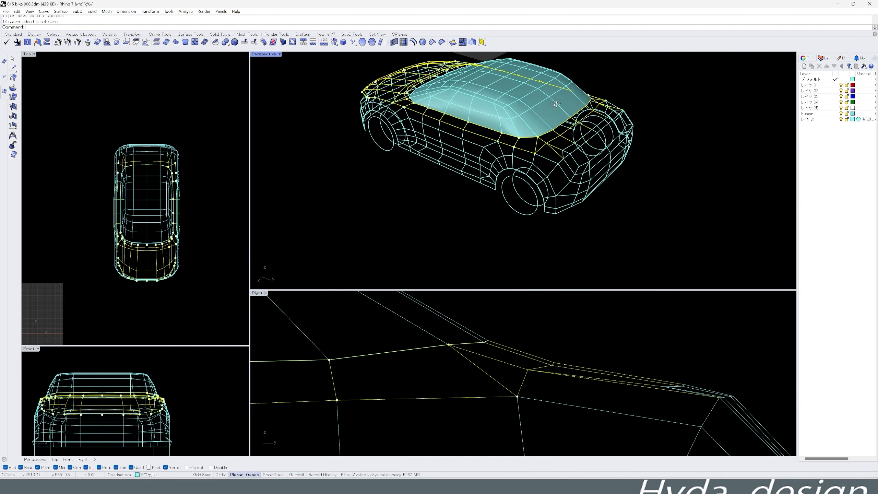
{"action": "right_click_drag", "start_coordinate": [608, 207], "coordinate": [622, 221]}
{"action": "right_click_drag", "start_coordinate": [652, 302], "coordinate": [624, 294]}
{"action": "right_click_drag", "start_coordinate": [623, 216], "coordinate": [603, 221]}
{"action": "scroll", "coordinate": [586, 165], "scroll_direction": "up", "scroll_amount": 6}
{"action": "right_click_drag", "start_coordinate": [586, 165], "coordinate": [539, 171]}
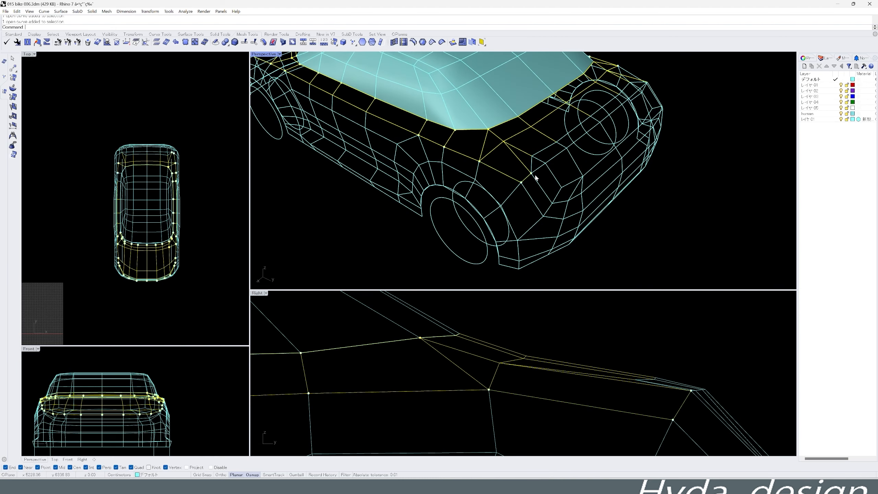
{"action": "scroll", "coordinate": [527, 179], "scroll_direction": "down", "scroll_amount": 3}
{"action": "left_click_drag", "start_coordinate": [673, 375], "coordinate": [644, 386], "text": "shift"}
{"action": "right_click_drag", "start_coordinate": [653, 254], "coordinate": [543, 196]}
{"action": "scroll", "coordinate": [557, 121], "scroll_direction": "up", "scroll_amount": 3}
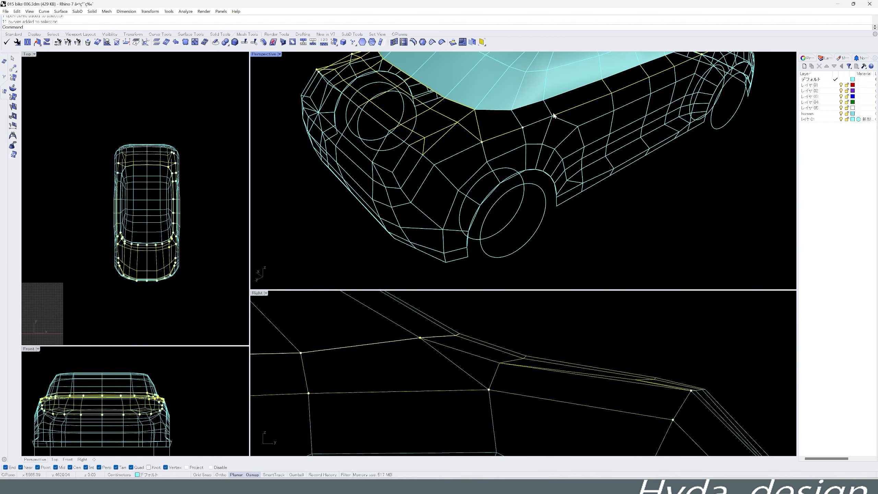
- Add the paired beltline curves on the opposite side of the car, working from the rear toward the front
{"action": "left_click", "coordinate": [502, 110], "text": "shift"}
{"action": "left_click", "coordinate": [527, 127]}
{"action": "right_click_drag", "start_coordinate": [528, 128], "coordinate": [529, 166]}
{"action": "left_click", "coordinate": [539, 173], "text": "shift"}
{"action": "left_click", "coordinate": [556, 190]}
{"action": "left_click", "coordinate": [568, 160], "text": "shift"}
{"action": "left_click", "coordinate": [582, 177]}
{"action": "left_click", "coordinate": [628, 133], "text": "shift"}
{"action": "left_click", "coordinate": [643, 151]}
{"action": "left_click", "coordinate": [653, 121], "text": "shift"}
{"action": "left_click", "coordinate": [675, 138]}
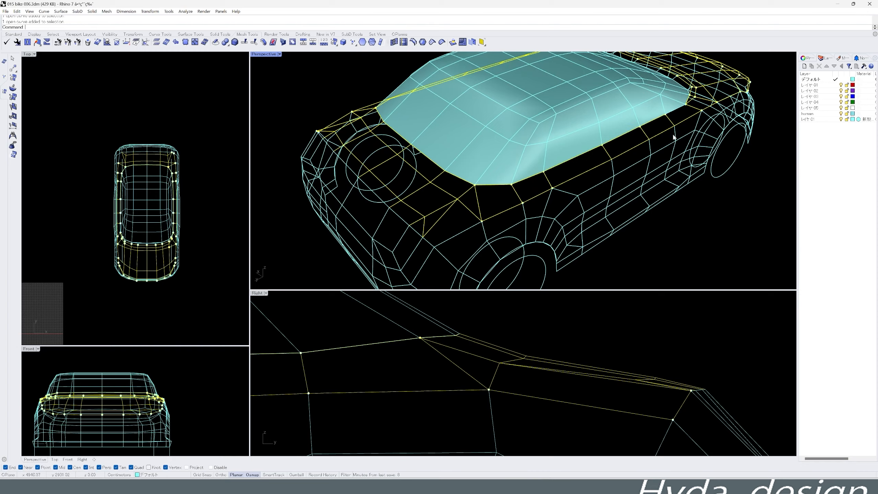
- Add the last beltline curves near the hood and group the selected hood, beltline and rear deck curves
{"action": "right_click_drag", "start_coordinate": [674, 147], "coordinate": [625, 154]}
{"action": "left_click", "coordinate": [686, 159], "text": "shift"}
{"action": "left_click", "coordinate": [709, 176]}
{"action": "right_click_drag", "start_coordinate": [598, 184], "coordinate": [518, 113]}
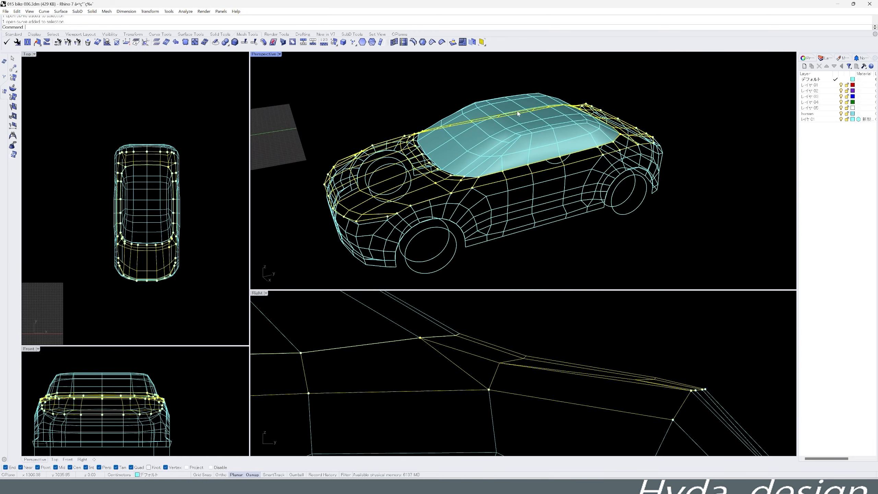
{"action": "left_click", "coordinate": [12, 35]}
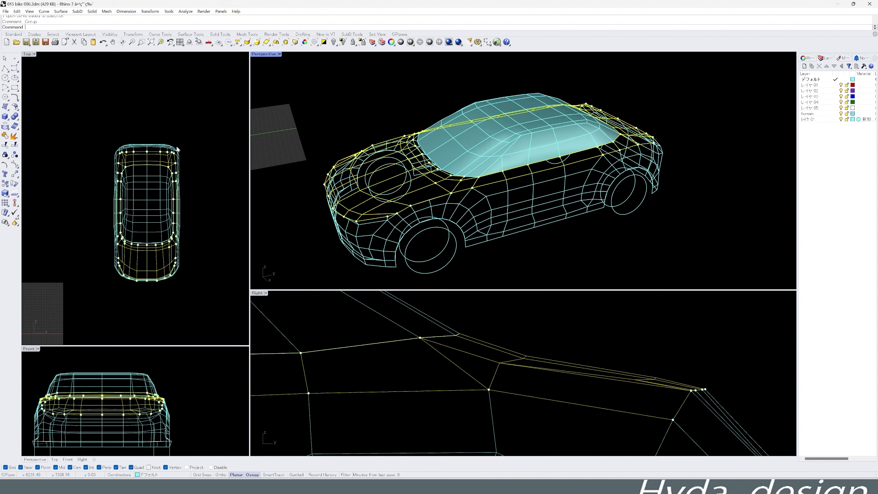
- Try to create a mesh from the grouped hood, beltline and rear deck curves, and undo it
{"action": "left_click", "coordinate": [256, 35]}
{"action": "middle_click", "coordinate": [326, 149]}
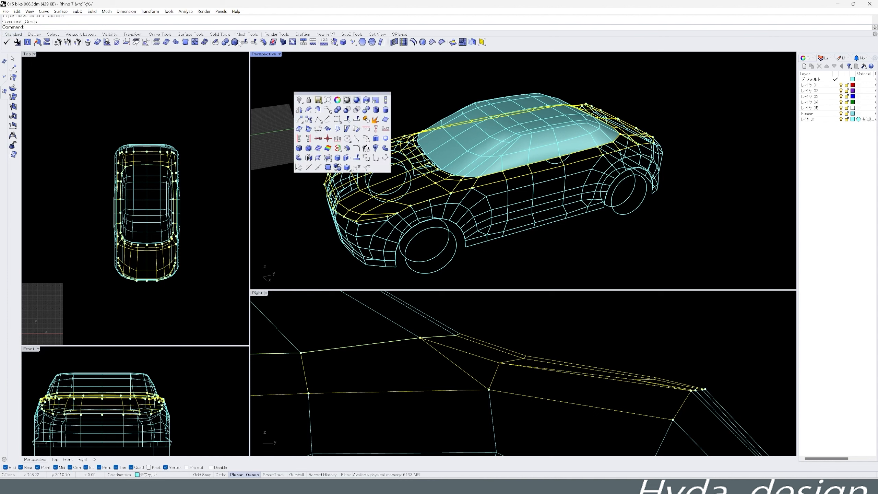
{"action": "left_click_drag", "start_coordinate": [331, 93], "coordinate": [298, 106]}
{"action": "left_click", "coordinate": [355, 106]}
{"action": "left_click", "coordinate": [215, 42]}
{"action": "right_click", "coordinate": [338, 91]}
{"action": "mouse_move", "coordinate": [339, 92]}
{"action": "right_mouse_down"}
{"action": "mouse_move", "coordinate": [315, 140]}
{"action": "mouse_move", "coordinate": [353, 139]}
{"action": "mouse_move", "coordinate": [294, 136]}
{"action": "right_mouse_up"}
{"action": "key", "text": "ctrl+z"}
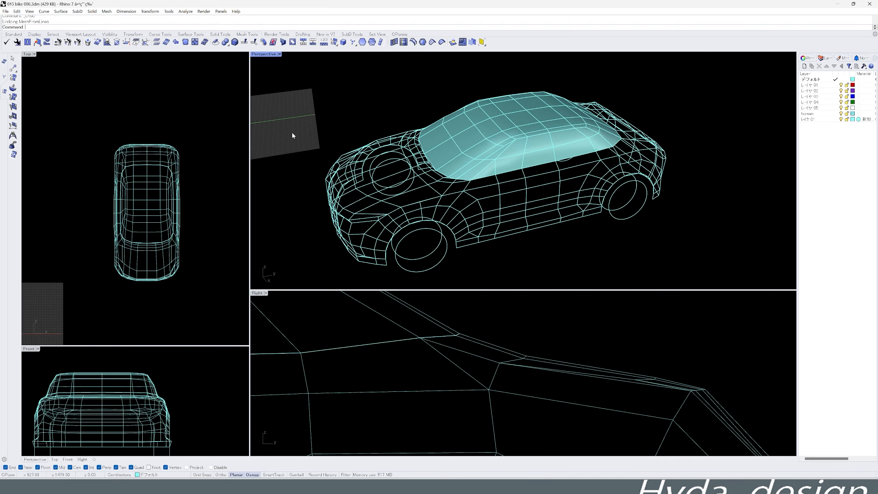
- Select the grouped hood, beltline and rear deck curves and create a mesh from them with MeshFromLines
{"action": "scroll", "coordinate": [455, 186], "scroll_direction": "up", "scroll_amount": 8}
{"action": "left_click", "coordinate": [470, 170], "text": "shift"}
{"action": "scroll", "coordinate": [469, 170], "scroll_direction": "down", "scroll_amount": 10}
{"action": "middle_click", "coordinate": [460, 178]}
{"action": "right_click_drag", "start_coordinate": [392, 100], "coordinate": [382, 109]}
{"action": "left_click", "coordinate": [185, 42]}
{"action": "right_click", "coordinate": [407, 146]}
{"action": "right_click_drag", "start_coordinate": [408, 145], "coordinate": [467, 153]}
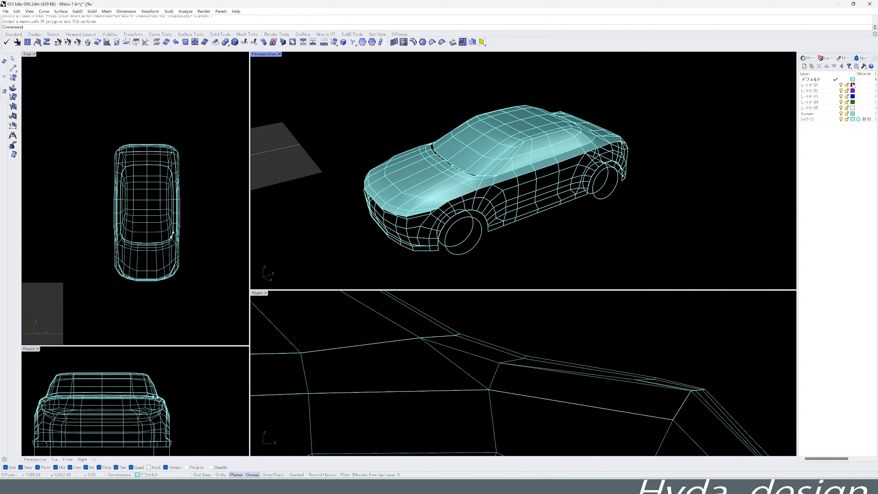
- Change the colour of layer レイヤ 01 to a light red
{"action": "left_click", "coordinate": [852, 85]}
{"action": "left_click", "coordinate": [766, 289]}
{"action": "left_click", "coordinate": [787, 302]}
- Move the hood, beltline and rear deck mesh to layer レイヤ 01
{"action": "left_click", "coordinate": [446, 180]}
{"action": "left_click", "coordinate": [13, 34]}
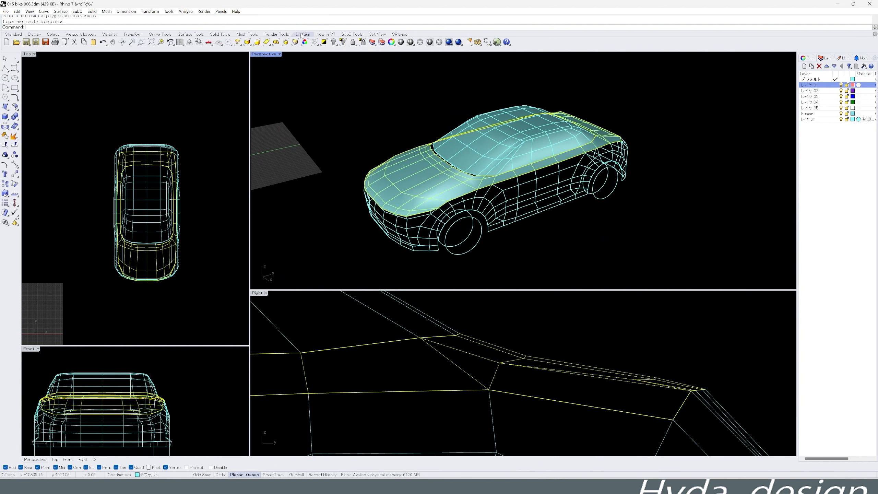
{"action": "left_click", "coordinate": [382, 43]}
{"action": "left_click", "coordinate": [411, 231]}
{"action": "left_click", "coordinate": [404, 272]}
{"action": "left_click", "coordinate": [519, 262]}
- Change the colour of layer レイヤ 02 to a lighter purple
{"action": "left_click", "coordinate": [852, 91]}
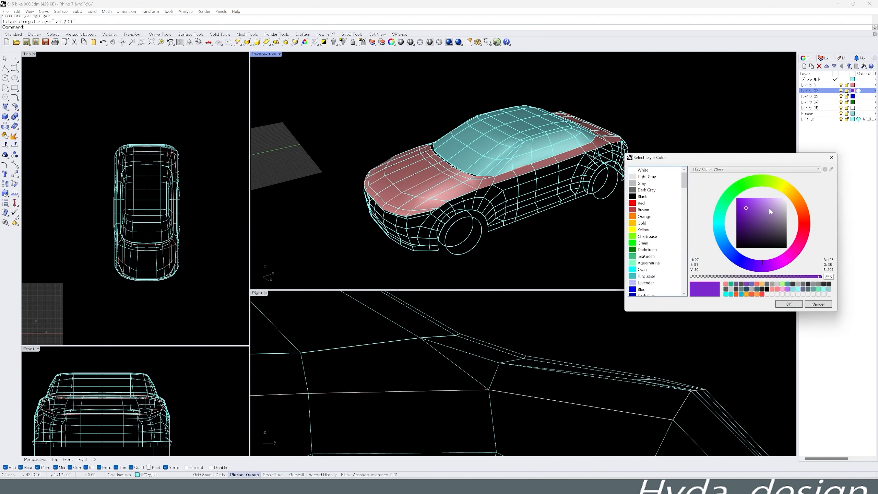
{"action": "left_click", "coordinate": [773, 288]}
{"action": "left_click", "coordinate": [787, 302]}
- Ungroup the hood, beltline and rear deck curves
{"action": "right_click_drag", "start_coordinate": [545, 262], "coordinate": [479, 217]}
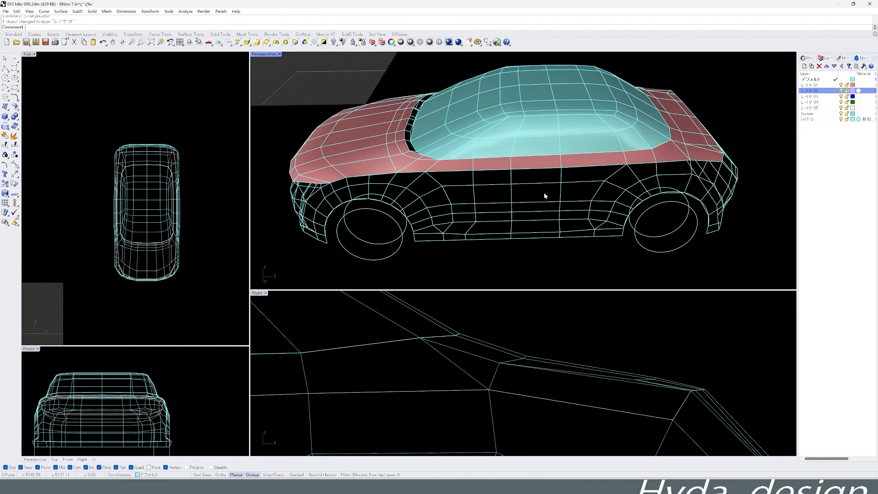
{"action": "left_click", "coordinate": [367, 164]}
{"action": "left_click", "coordinate": [320, 108]}
{"action": "right_click_drag", "start_coordinate": [429, 162], "coordinate": [401, 194]}
{"action": "scroll", "coordinate": [550, 311], "scroll_direction": "down", "scroll_amount": 10}
{"action": "right_click_drag", "start_coordinate": [477, 337], "coordinate": [564, 338]}
{"action": "left_click_drag", "start_coordinate": [559, 333], "coordinate": [382, 373]}
{"action": "left_click_drag", "start_coordinate": [369, 335], "coordinate": [573, 318], "text": "ctrl"}
{"action": "right_click_drag", "start_coordinate": [567, 261], "coordinate": [562, 245]}
{"action": "left_click", "coordinate": [552, 172]}
{"action": "left_click", "coordinate": [566, 197]}
{"action": "left_click", "coordinate": [15, 154]}
- Select the side panel curves between the front and rear wheel arches on both sides of the car
{"action": "left_click", "coordinate": [355, 333]}
{"action": "left_click_drag", "start_coordinate": [352, 350], "coordinate": [587, 317]}
{"action": "left_click_drag", "start_coordinate": [577, 325], "coordinate": [409, 362], "text": "shift"}
{"action": "left_click_drag", "start_coordinate": [547, 351], "coordinate": [370, 373], "text": "shift"}
{"action": "left_click_drag", "start_coordinate": [541, 377], "coordinate": [370, 385], "text": "shift"}
{"action": "scroll", "coordinate": [570, 377], "scroll_direction": "up", "scroll_amount": 4}
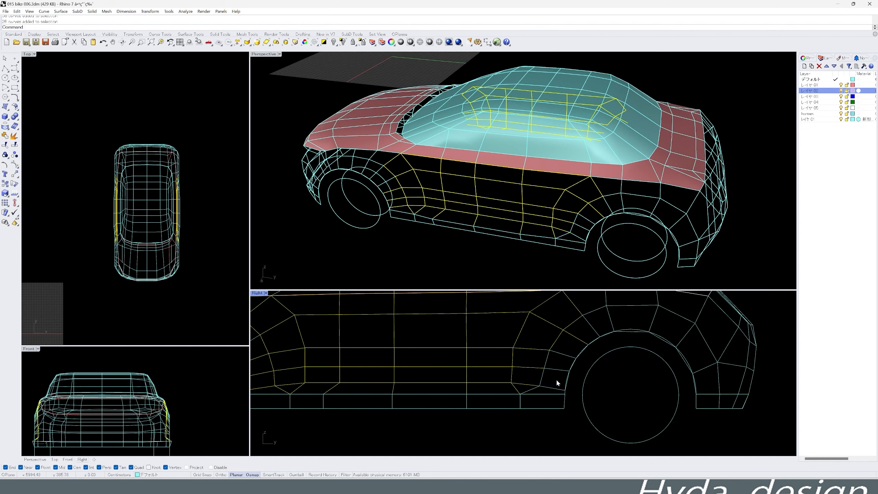
- Add the rear wheel arch and rear quarter curves on both sides of the car to the side panel selection
{"action": "left_click_drag", "start_coordinate": [556, 400], "coordinate": [703, 326], "text": "shift"}
{"action": "right_click_drag", "start_coordinate": [687, 352], "coordinate": [644, 353]}
{"action": "mouse_move", "coordinate": [642, 421]}
{"action": "left_mouse_down", "text": "shift"}
{"action": "mouse_move", "coordinate": [720, 383]}
{"action": "mouse_move", "coordinate": [655, 418]}
{"action": "left_mouse_up", "text": "shift"}
{"action": "right_click_drag", "start_coordinate": [656, 318], "coordinate": [672, 387]}
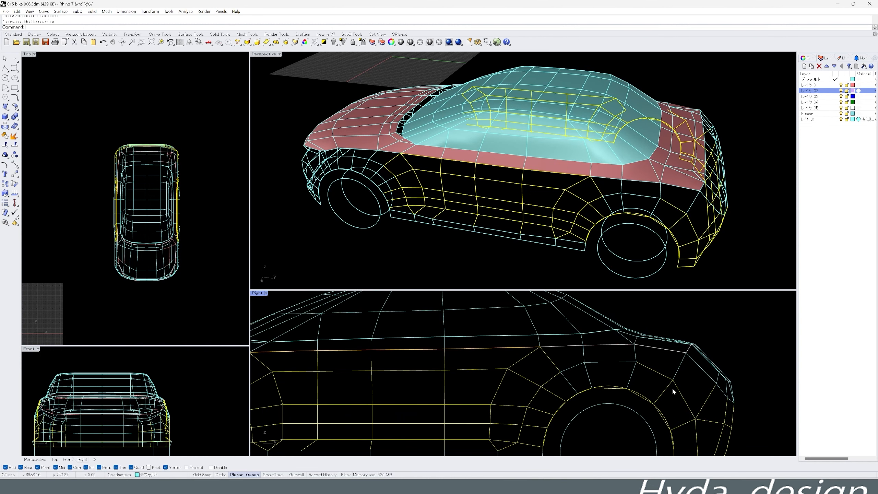
{"action": "left_click_drag", "start_coordinate": [552, 367], "coordinate": [625, 343], "text": "shift"}
{"action": "left_click_drag", "start_coordinate": [686, 342], "coordinate": [687, 342], "text": "shift"}
- Undo the last ungrouping and remove the grouped upper body curves and mesh from the selection
{"action": "scroll", "coordinate": [660, 352], "scroll_direction": "up", "scroll_amount": 4}
{"action": "left_click", "coordinate": [660, 346], "text": "shift"}
{"action": "key", "text": "ctrl+z"}
{"action": "left_click", "coordinate": [657, 333], "text": "ctrl"}
{"action": "right_click_drag", "start_coordinate": [679, 178], "coordinate": [663, 204]}
{"action": "scroll", "coordinate": [660, 327], "scroll_direction": "down", "scroll_amount": 10}
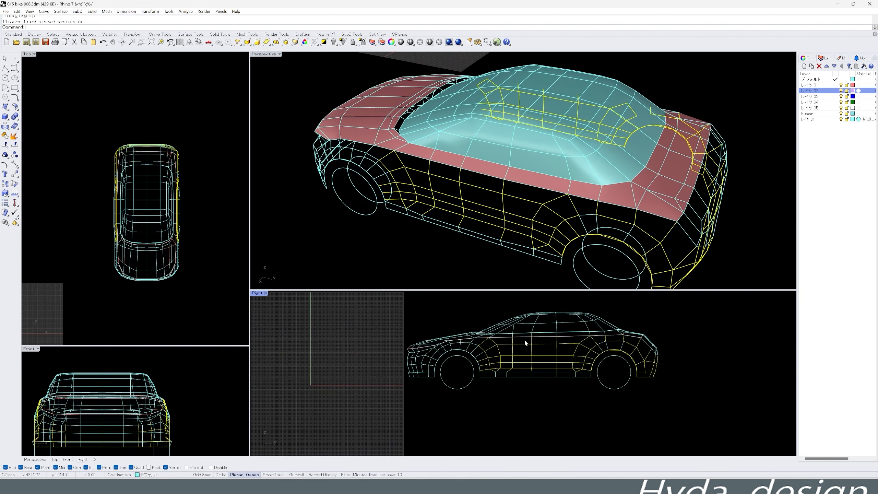
- Ungroup the beltline curves from the upper body mesh and lock layer レイヤ 01
{"action": "scroll", "coordinate": [524, 338], "scroll_direction": "up", "scroll_amount": 6}
{"action": "left_click", "coordinate": [444, 333]}
{"action": "left_click", "coordinate": [436, 328]}
{"action": "left_click", "coordinate": [437, 331]}
{"action": "left_click", "coordinate": [461, 340]}
{"action": "left_click", "coordinate": [453, 164]}
{"action": "left_click", "coordinate": [467, 167]}
{"action": "left_click", "coordinate": [402, 164]}
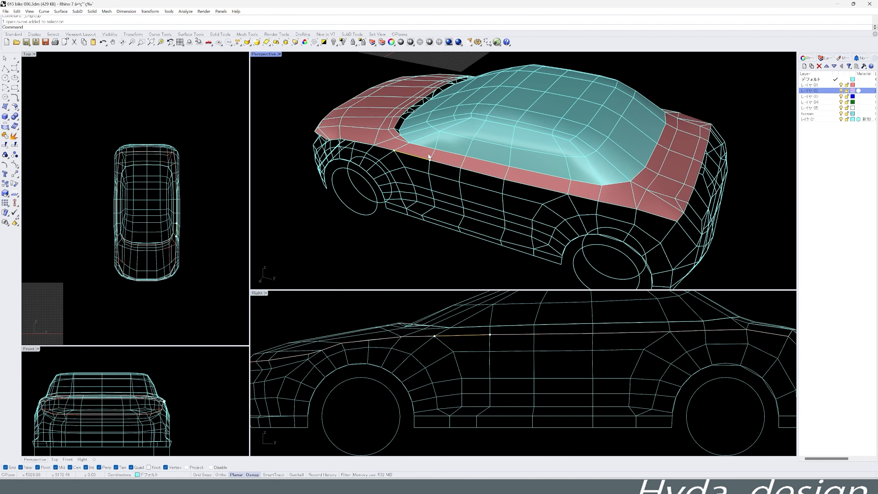
{"action": "left_click", "coordinate": [434, 156]}
{"action": "left_click", "coordinate": [460, 176]}
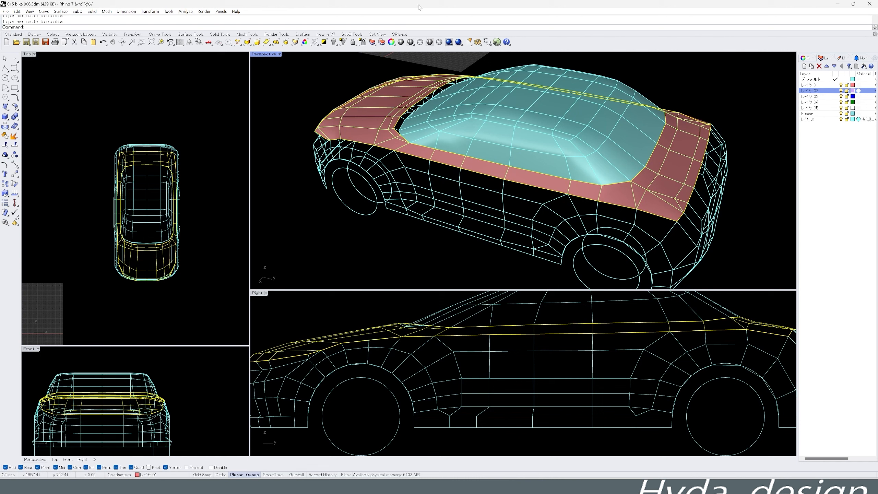
{"action": "left_click", "coordinate": [846, 85]}
- Select the side panel curves between the wheels and the curves around the rear wheel arch on both sides
{"action": "right_click_drag", "start_coordinate": [705, 173], "coordinate": [743, 166]}
{"action": "scroll", "coordinate": [553, 360], "scroll_direction": "down", "scroll_amount": 2}
{"action": "left_click_drag", "start_coordinate": [454, 354], "coordinate": [658, 333]}
{"action": "scroll", "coordinate": [475, 339], "scroll_direction": "up", "scroll_amount": 4}
{"action": "scroll", "coordinate": [553, 366], "scroll_direction": "down", "scroll_amount": 3}
{"action": "left_click_drag", "start_coordinate": [629, 403], "coordinate": [393, 338]}
{"action": "scroll", "coordinate": [531, 374], "scroll_direction": "up", "scroll_amount": 2}
{"action": "left_click_drag", "start_coordinate": [551, 346], "coordinate": [641, 330]}
{"action": "scroll", "coordinate": [666, 337], "scroll_direction": "up", "scroll_amount": 2}
{"action": "left_click_drag", "start_coordinate": [612, 367], "coordinate": [699, 327]}
{"action": "left_click_drag", "start_coordinate": [668, 413], "coordinate": [696, 336], "text": "shift"}
{"action": "left_click_drag", "start_coordinate": [687, 440], "coordinate": [751, 378], "text": "shift"}
- Add the rear bumper and tail corner curves beneath the rear deck edge to the selection
{"action": "right_click_drag", "start_coordinate": [703, 197], "coordinate": [634, 199]}
{"action": "scroll", "coordinate": [760, 387], "scroll_direction": "up", "scroll_amount": 4}
{"action": "left_click_drag", "start_coordinate": [757, 387], "coordinate": [721, 382], "text": "shift"}
{"action": "left_click_drag", "start_coordinate": [718, 368], "coordinate": [708, 365], "text": "shift"}
{"action": "right_click_drag", "start_coordinate": [712, 198], "coordinate": [602, 198]}
{"action": "scroll", "coordinate": [602, 198], "scroll_direction": "up", "scroll_amount": 3}
{"action": "right_click_drag", "start_coordinate": [657, 338], "coordinate": [655, 370]}
{"action": "left_click_drag", "start_coordinate": [639, 368], "coordinate": [661, 337]}
{"action": "key", "text": "ctrl+z"}
{"action": "left_click_drag", "start_coordinate": [645, 384], "coordinate": [666, 331], "text": "shift"}
{"action": "right_click_drag", "start_coordinate": [689, 208], "coordinate": [671, 210]}
{"action": "left_click", "coordinate": [677, 244], "text": "shift"}
{"action": "right_click_drag", "start_coordinate": [676, 244], "coordinate": [519, 251]}
{"action": "scroll", "coordinate": [539, 249], "scroll_direction": "down", "scroll_amount": 6}
{"action": "scroll", "coordinate": [549, 248], "scroll_direction": "up", "scroll_amount": 5}
{"action": "right_click_drag", "start_coordinate": [595, 243], "coordinate": [554, 239]}
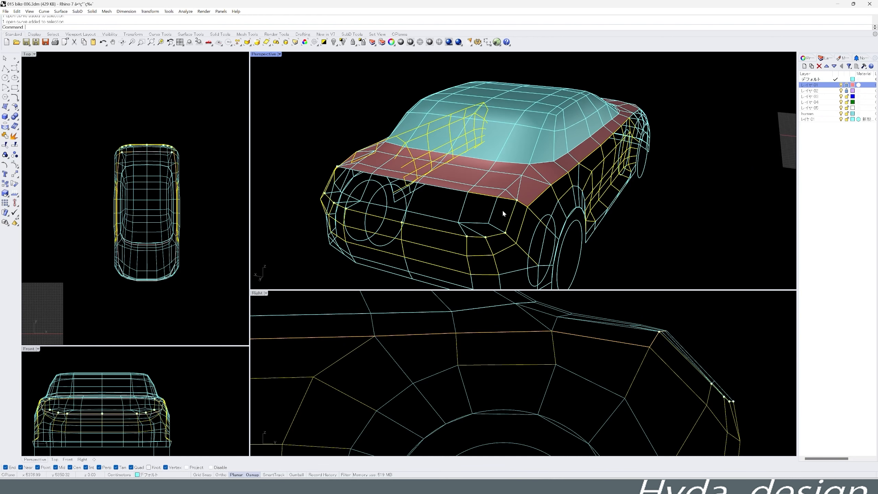
- Add the remaining lower rear bumper and rear wheel arch curves to the selection
{"action": "scroll", "coordinate": [536, 210], "scroll_direction": "down", "scroll_amount": 5}
{"action": "scroll", "coordinate": [664, 327], "scroll_direction": "down", "scroll_amount": 7}
{"action": "scroll", "coordinate": [657, 359], "scroll_direction": "up", "scroll_amount": 2}
{"action": "left_click_drag", "start_coordinate": [725, 399], "coordinate": [646, 445], "text": "shift"}
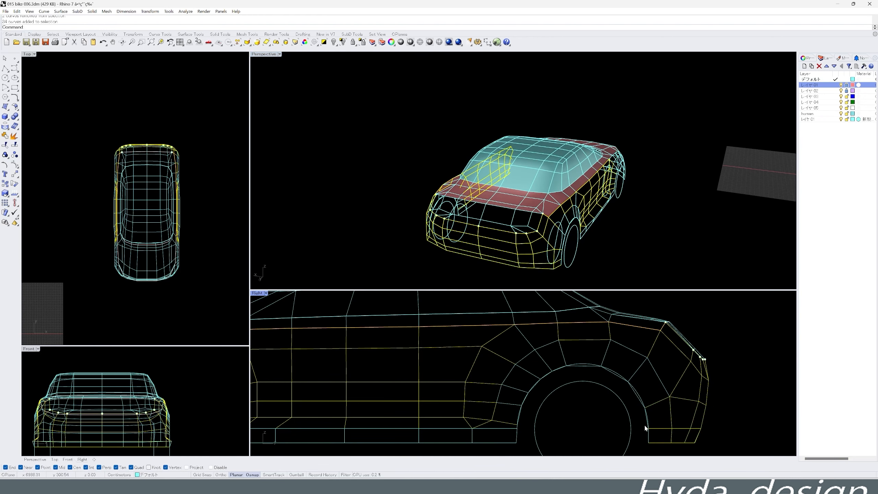
{"action": "left_click_drag", "start_coordinate": [577, 372], "coordinate": [631, 385], "text": "shift"}
{"action": "left_click_drag", "start_coordinate": [617, 364], "coordinate": [664, 449], "text": "shift"}
{"action": "left_click_drag", "start_coordinate": [484, 361], "coordinate": [551, 431], "text": "shift"}
{"action": "scroll", "coordinate": [566, 361], "scroll_direction": "down", "scroll_amount": 2}
{"action": "right_click_drag", "start_coordinate": [566, 361], "coordinate": [659, 349]}
- Add the curves around the front wheel arch and front fender to the selection
{"action": "left_click_drag", "start_coordinate": [351, 407], "coordinate": [608, 385], "text": "shift"}
{"action": "right_click_drag", "start_coordinate": [322, 401], "coordinate": [405, 401]}
{"action": "left_click_drag", "start_coordinate": [400, 410], "coordinate": [474, 335], "text": "shift"}
{"action": "scroll", "coordinate": [319, 409], "scroll_direction": "up", "scroll_amount": 4}
{"action": "left_click_drag", "start_coordinate": [321, 410], "coordinate": [411, 318], "text": "shift"}
{"action": "right_click_drag", "start_coordinate": [372, 360], "coordinate": [379, 402]}
{"action": "left_click_drag", "start_coordinate": [427, 362], "coordinate": [504, 320], "text": "shift"}
{"action": "scroll", "coordinate": [375, 347], "scroll_direction": "up", "scroll_amount": 2}
{"action": "left_click_drag", "start_coordinate": [410, 339], "coordinate": [410, 340], "text": "shift"}
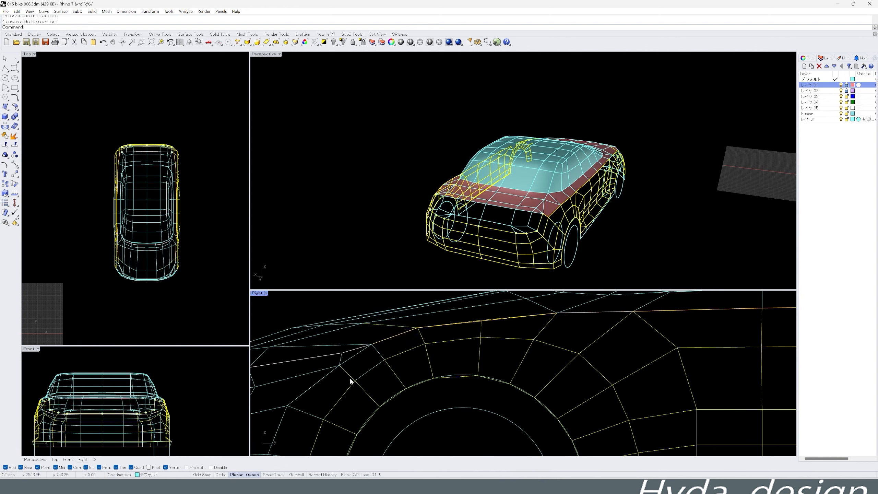
{"action": "right_click_drag", "start_coordinate": [566, 207], "coordinate": [401, 219]}
{"action": "right_click_drag", "start_coordinate": [370, 383], "coordinate": [524, 349]}
- Add the fender edge and headlight corner curves ahead of the front wheel arch to the selection
{"action": "scroll", "coordinate": [474, 376], "scroll_direction": "up", "scroll_amount": 2}
{"action": "left_click", "coordinate": [485, 336], "text": "shift"}
{"action": "left_click", "coordinate": [492, 352]}
{"action": "left_click", "coordinate": [489, 343], "text": "shift"}
{"action": "left_click_drag", "start_coordinate": [515, 356], "coordinate": [469, 379], "text": "shift"}
{"action": "left_click_drag", "start_coordinate": [462, 362], "coordinate": [365, 400], "text": "shift"}
{"action": "left_click_drag", "start_coordinate": [406, 347], "coordinate": [347, 357], "text": "shift"}
{"action": "left_click_drag", "start_coordinate": [504, 347], "coordinate": [458, 377], "text": "shift"}
- Add the front bumper curves down to the bumper's lower edge to the selection
{"action": "scroll", "coordinate": [452, 347], "scroll_direction": "down", "scroll_amount": 6}
{"action": "scroll", "coordinate": [429, 367], "scroll_direction": "down", "scroll_amount": 2}
{"action": "right_click_drag", "start_coordinate": [429, 367], "coordinate": [406, 360]}
{"action": "left_click_drag", "start_coordinate": [357, 359], "coordinate": [299, 387], "text": "shift"}
{"action": "scroll", "coordinate": [418, 406], "scroll_direction": "up", "scroll_amount": 10}
{"action": "left_click_drag", "start_coordinate": [298, 389], "coordinate": [495, 406], "text": "shift"}
{"action": "scroll", "coordinate": [396, 408], "scroll_direction": "up", "scroll_amount": 8}
{"action": "left_click_drag", "start_coordinate": [394, 398], "coordinate": [380, 406], "text": "shift"}
{"action": "scroll", "coordinate": [488, 405], "scroll_direction": "up", "scroll_amount": 10}
{"action": "left_click_drag", "start_coordinate": [477, 406], "coordinate": [459, 413], "text": "shift"}
- Group the selected side panel, wheel arch and bumper curves
{"action": "scroll", "coordinate": [483, 398], "scroll_direction": "down", "scroll_amount": 20}
{"action": "scroll", "coordinate": [512, 393], "scroll_direction": "down", "scroll_amount": 2}
{"action": "right_click_drag", "start_coordinate": [497, 229], "coordinate": [532, 216]}
{"action": "left_click", "coordinate": [6, 155]}
{"action": "right_click_drag", "start_coordinate": [404, 197], "coordinate": [598, 191]}
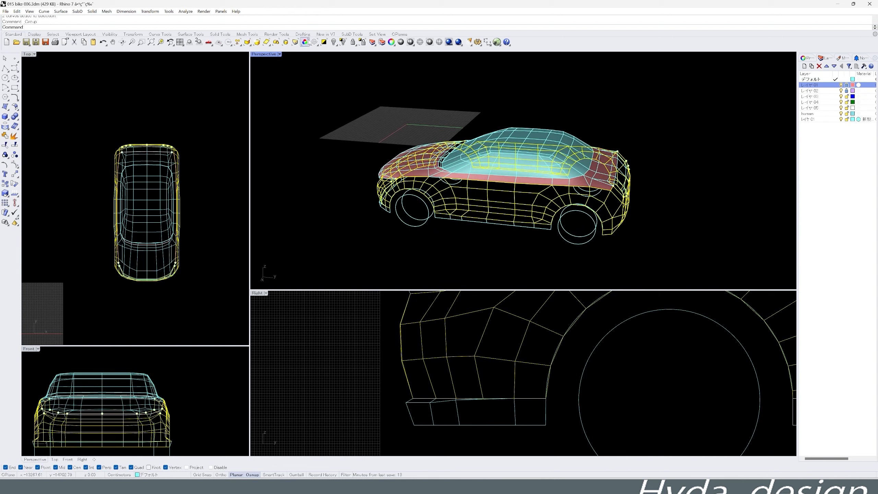
- Try to build a mesh from the grouped side and bumper curves
{"action": "left_click", "coordinate": [239, 35]}
{"action": "left_click", "coordinate": [195, 41]}
{"action": "key", "text": "Return"}
{"action": "mouse_move", "coordinate": [428, 214]}
{"action": "right_mouse_down"}
{"action": "mouse_move", "coordinate": [581, 204]}
{"action": "mouse_move", "coordinate": [459, 201]}
{"action": "right_mouse_up"}
{"action": "key", "text": "ctrl+z"}
- Correct the curve selection around the front fender and headlight corner
{"action": "scroll", "coordinate": [518, 386], "scroll_direction": "down", "scroll_amount": 9}
{"action": "scroll", "coordinate": [560, 322], "scroll_direction": "up", "scroll_amount": 7}
{"action": "right_click_drag", "start_coordinate": [560, 322], "coordinate": [472, 372]}
{"action": "left_click", "coordinate": [472, 372]}
{"action": "scroll", "coordinate": [472, 372], "scroll_direction": "up", "scroll_amount": 2}
{"action": "right_click_drag", "start_coordinate": [379, 208], "coordinate": [398, 218]}
{"action": "scroll", "coordinate": [398, 217], "scroll_direction": "up", "scroll_amount": 7}
{"action": "scroll", "coordinate": [398, 218], "scroll_direction": "up", "scroll_amount": 4}
{"action": "right_click_drag", "start_coordinate": [535, 343], "coordinate": [476, 359]}
{"action": "left_click_drag", "start_coordinate": [522, 369], "coordinate": [632, 345], "text": "shift"}
- Build a mesh from the selected side panel, wheel arch and bumper curves
{"action": "scroll", "coordinate": [484, 121], "scroll_direction": "down", "scroll_amount": 7}
{"action": "right_click_drag", "start_coordinate": [483, 139], "coordinate": [534, 152]}
{"action": "left_click", "coordinate": [185, 42]}
{"action": "key", "text": "Return"}
{"action": "right_click_drag", "start_coordinate": [372, 132], "coordinate": [478, 167]}
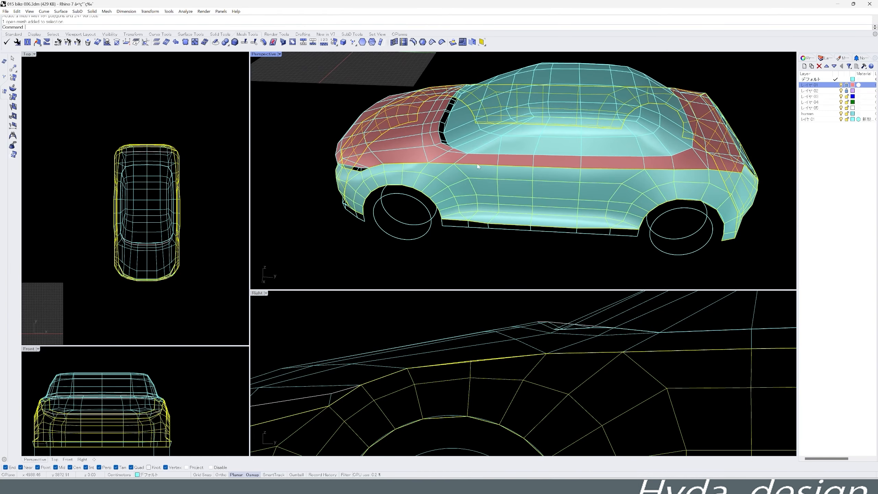
- Move the side panel and bumper mesh to layer レイヤ 02
{"action": "left_click", "coordinate": [13, 34]}
{"action": "left_click", "coordinate": [382, 42]}
{"action": "left_click", "coordinate": [414, 236]}
{"action": "left_click", "coordinate": [404, 272]}
{"action": "right_click_drag", "start_coordinate": [425, 216], "coordinate": [442, 177]}
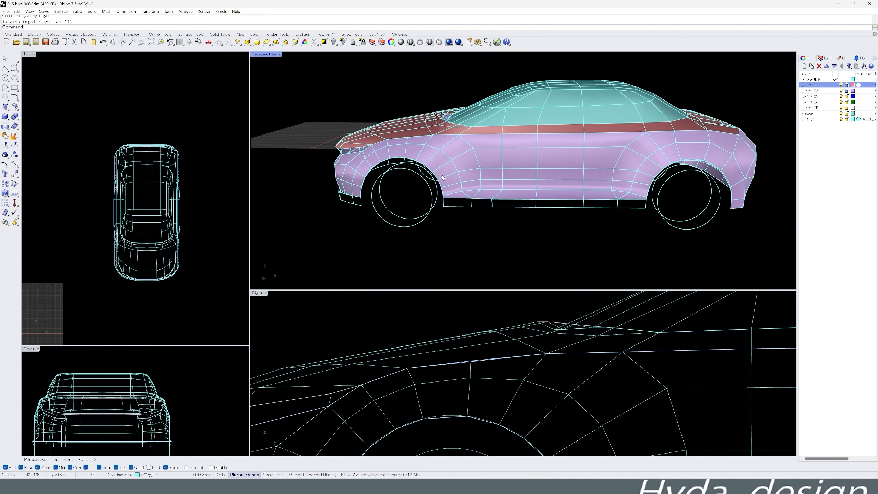
- Ungroup the side panel, wheel arch and bumper curves
{"action": "right_click_drag", "start_coordinate": [554, 83], "coordinate": [573, 92]}
{"action": "scroll", "coordinate": [557, 354], "scroll_direction": "down", "scroll_amount": 12}
{"action": "right_click_drag", "start_coordinate": [511, 211], "coordinate": [543, 211]}
{"action": "scroll", "coordinate": [421, 373], "scroll_direction": "up", "scroll_amount": 8}
{"action": "left_click", "coordinate": [440, 394]}
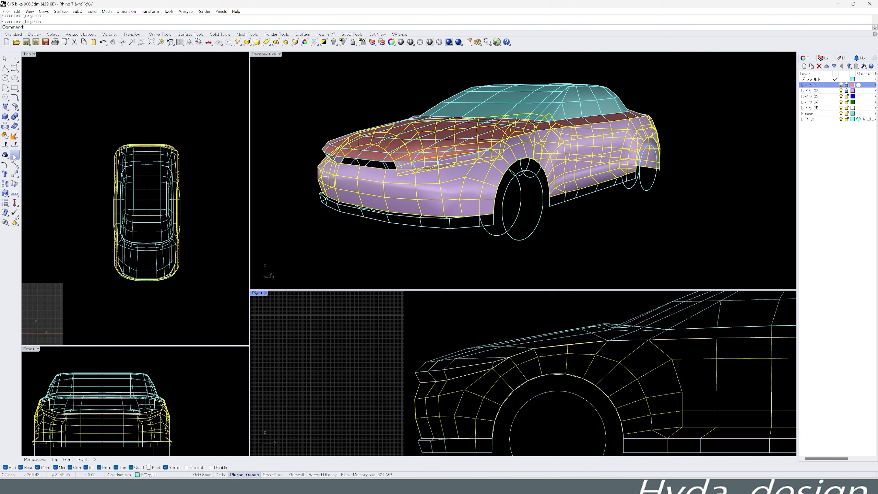
{"action": "left_click", "coordinate": [448, 392]}
- Build a mesh from the curves bordering the gap between the hood and the front bumper
{"action": "scroll", "coordinate": [434, 386], "scroll_direction": "up", "scroll_amount": 4}
{"action": "left_click_drag", "start_coordinate": [392, 386], "coordinate": [531, 347]}
{"action": "scroll", "coordinate": [527, 348], "scroll_direction": "up", "scroll_amount": 4}
{"action": "left_click_drag", "start_coordinate": [515, 332], "coordinate": [566, 371], "text": "shift"}
{"action": "right_click_drag", "start_coordinate": [404, 259], "coordinate": [443, 266]}
{"action": "middle_click", "coordinate": [443, 265]}
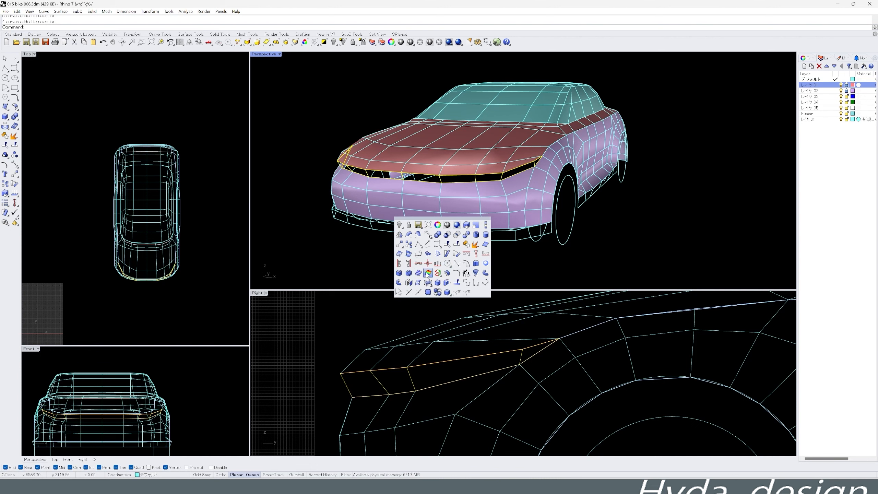
{"action": "key", "text": "Return"}
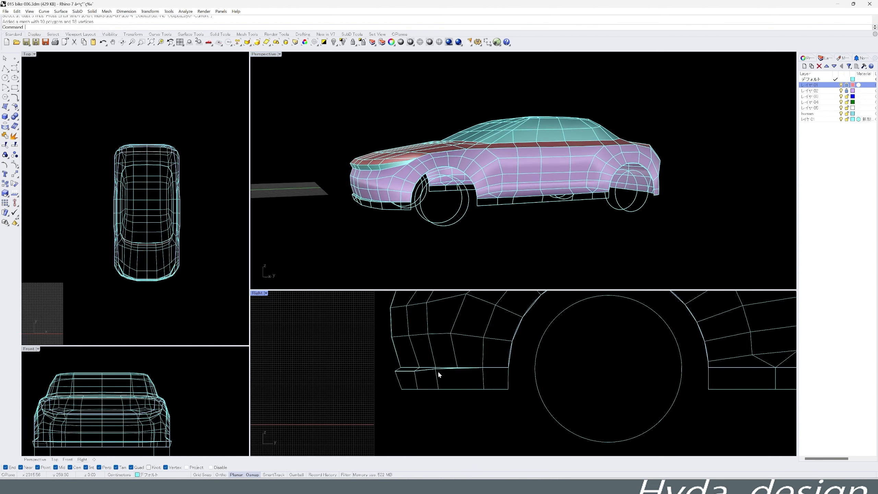
{"action": "left_click_drag", "start_coordinate": [367, 355], "coordinate": [518, 378]}
{"action": "key", "text": "Escape"}
- Build a mesh for the narrow strip along the front bumper's lower edge
{"action": "right_click_drag", "start_coordinate": [346, 210], "coordinate": [422, 224]}
{"action": "scroll", "coordinate": [422, 222], "scroll_direction": "up", "scroll_amount": 5}
{"action": "left_click_drag", "start_coordinate": [514, 398], "coordinate": [391, 380]}
{"action": "scroll", "coordinate": [405, 376], "scroll_direction": "up", "scroll_amount": 7}
{"action": "left_click_drag", "start_coordinate": [372, 376], "coordinate": [498, 353]}
{"action": "scroll", "coordinate": [450, 362], "scroll_direction": "up", "scroll_amount": 4}
{"action": "scroll", "coordinate": [510, 354], "scroll_direction": "up", "scroll_amount": 7}
{"action": "scroll", "coordinate": [532, 217], "scroll_direction": "up", "scroll_amount": 9}
- Build meshes from the lower edge curves below the front bumper and along the side sills
{"action": "left_click", "coordinate": [522, 222], "text": "shift"}
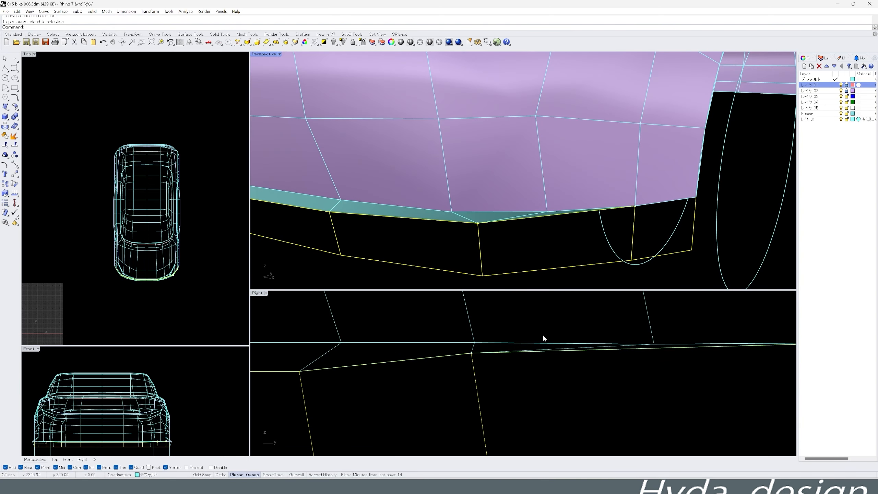
{"action": "scroll", "coordinate": [668, 211], "scroll_direction": "down", "scroll_amount": 10}
{"action": "scroll", "coordinate": [512, 215], "scroll_direction": "up", "scroll_amount": 10}
{"action": "left_click", "coordinate": [464, 202], "text": "shift"}
{"action": "left_click", "coordinate": [338, 196], "text": "shift"}
{"action": "scroll", "coordinate": [339, 197], "scroll_direction": "down", "scroll_amount": 10}
{"action": "right_click_drag", "start_coordinate": [433, 204], "coordinate": [396, 206]}
{"action": "right_click", "coordinate": [396, 206]}
{"action": "right_click_drag", "start_coordinate": [497, 214], "coordinate": [437, 243], "text": "shift"}
{"action": "scroll", "coordinate": [397, 410], "scroll_direction": "down", "scroll_amount": 10}
{"action": "scroll", "coordinate": [529, 396], "scroll_direction": "down", "scroll_amount": 10}
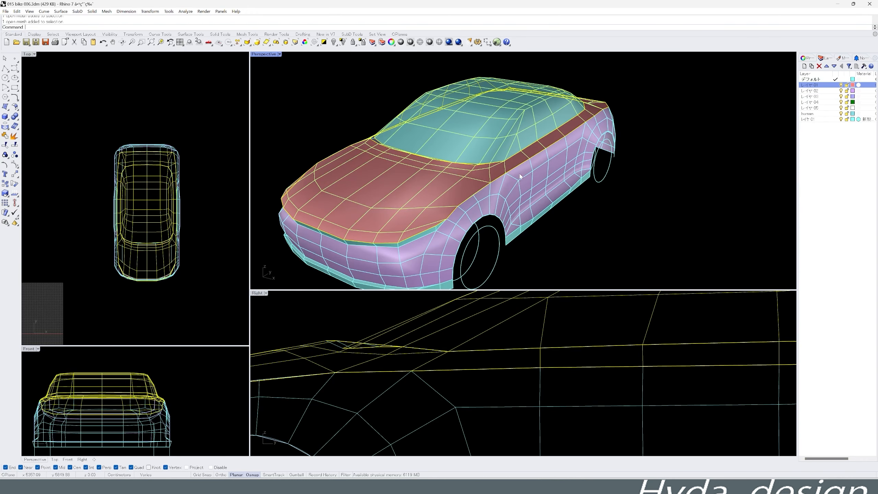
{"action": "left_click", "coordinate": [409, 247], "text": "shift"}
{"action": "scroll", "coordinate": [410, 249], "scroll_direction": "down", "scroll_amount": 3}
- Select all meshes of the car by object type
{"action": "left_click", "coordinate": [334, 91]}
{"action": "left_click", "coordinate": [266, 41]}
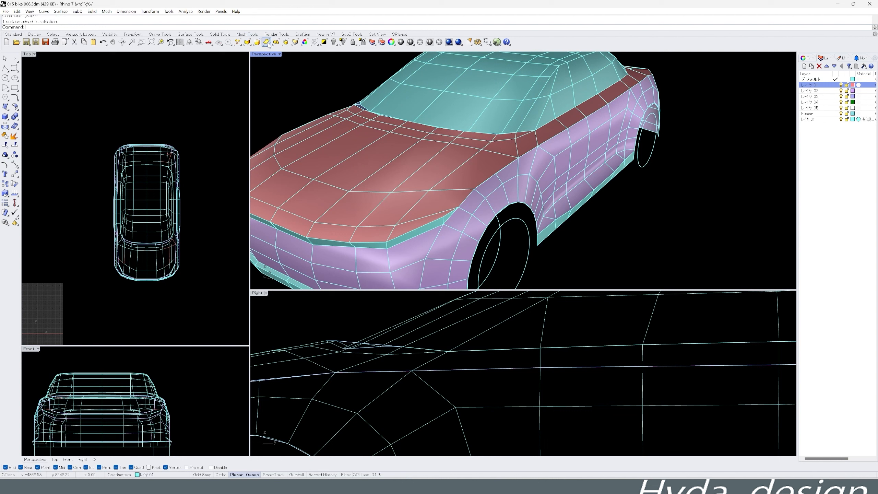
{"action": "left_click", "coordinate": [276, 42]}
{"action": "left_click", "coordinate": [241, 45]}
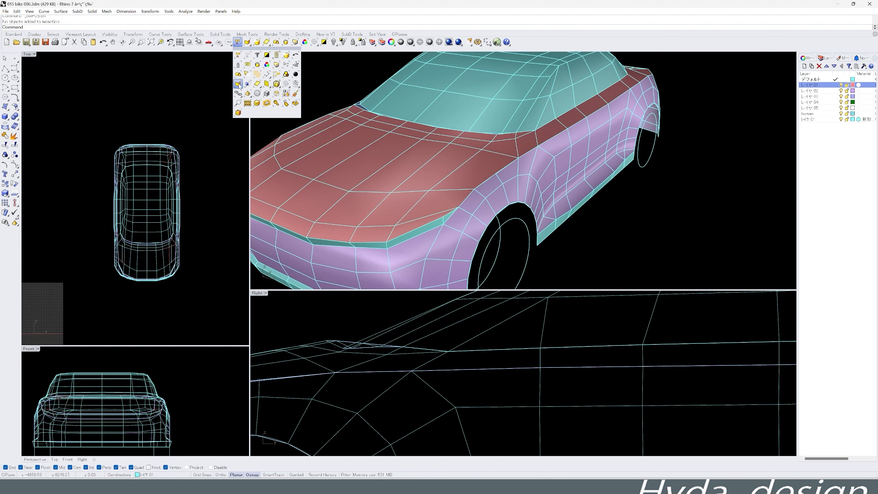
{"action": "left_click", "coordinate": [268, 86]}
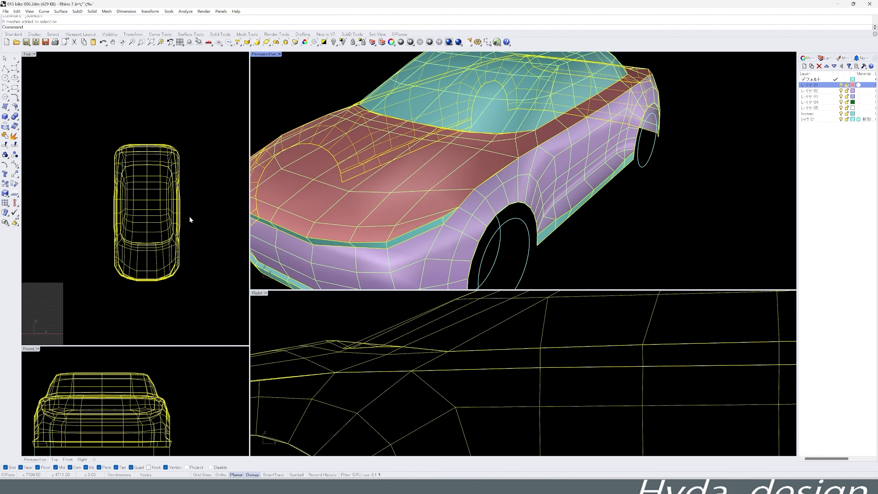
- Copy the selected car meshes sideways, clear of the original wireframe car
{"action": "scroll", "coordinate": [152, 219], "scroll_direction": "down", "scroll_amount": 6}
{"action": "right_click_drag", "start_coordinate": [153, 220], "coordinate": [92, 198]}
{"action": "middle_click", "coordinate": [96, 196]}
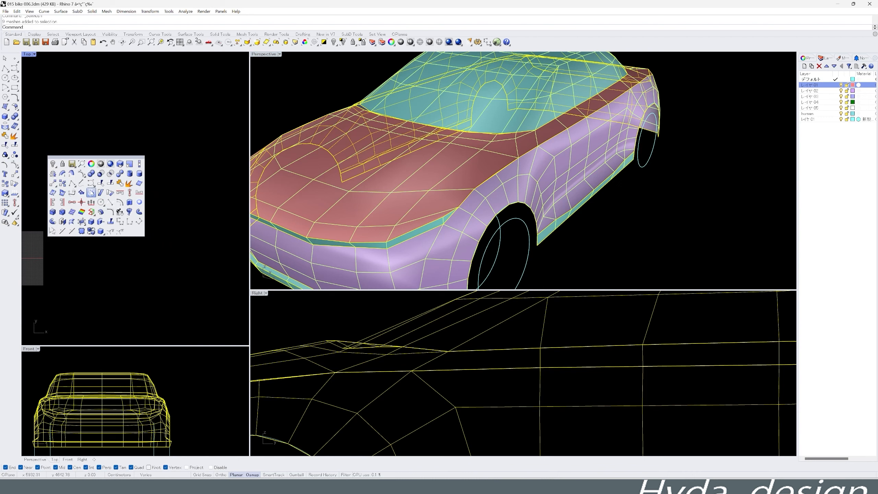
{"action": "left_click", "coordinate": [62, 183]}
{"action": "left_click", "coordinate": [112, 194]}
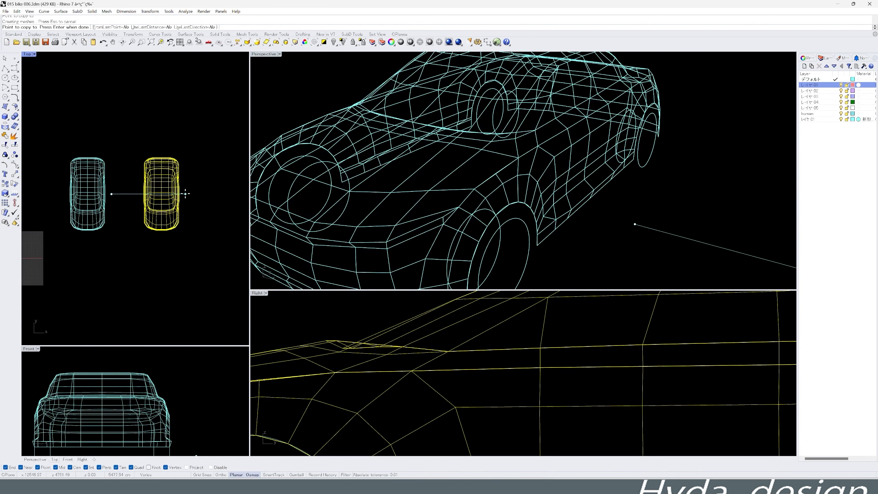
{"action": "right_click", "coordinate": [185, 194]}
- Create the surface text object "mesh" at a height of 200 cm and place it in front of the copied mesh car
{"action": "scroll", "coordinate": [462, 152], "scroll_direction": "down", "scroll_amount": 10}
{"action": "left_click", "coordinate": [478, 199]}
{"action": "right_click_drag", "start_coordinate": [479, 200], "coordinate": [534, 205]}
{"action": "scroll", "coordinate": [592, 190], "scroll_direction": "up", "scroll_amount": 6}
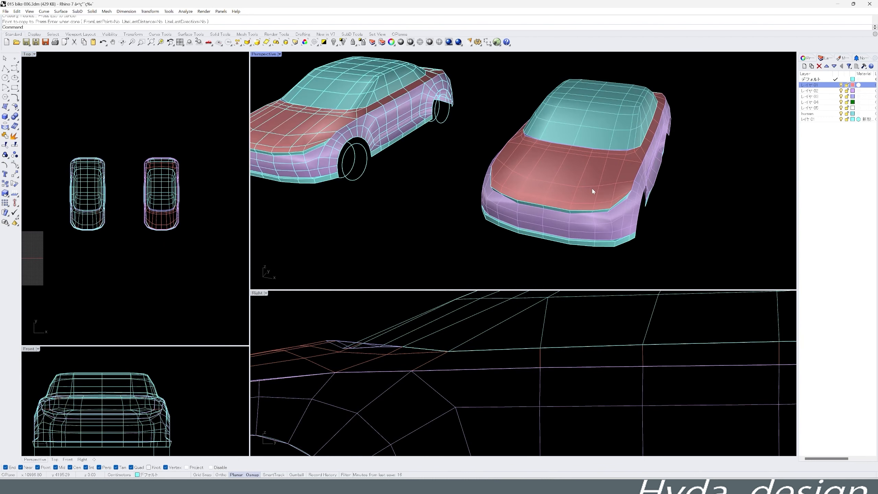
{"action": "right_click_drag", "start_coordinate": [592, 191], "coordinate": [533, 191]}
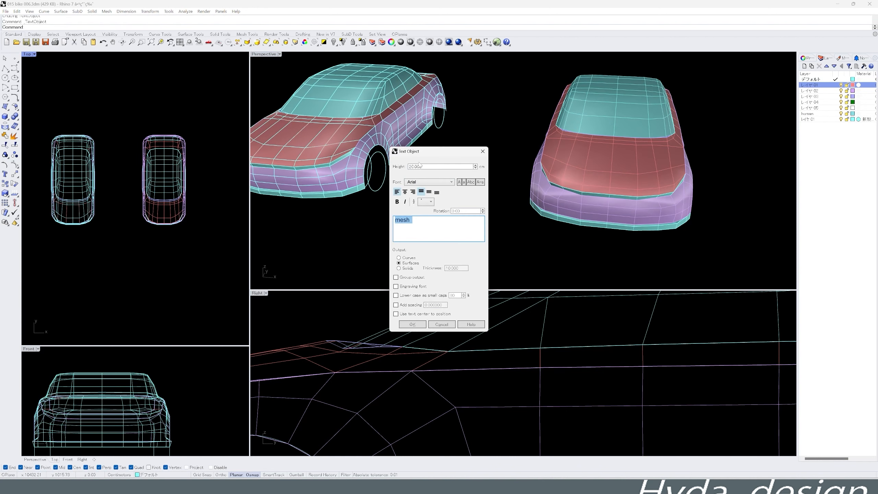
{"action": "left_click", "coordinate": [424, 167]}
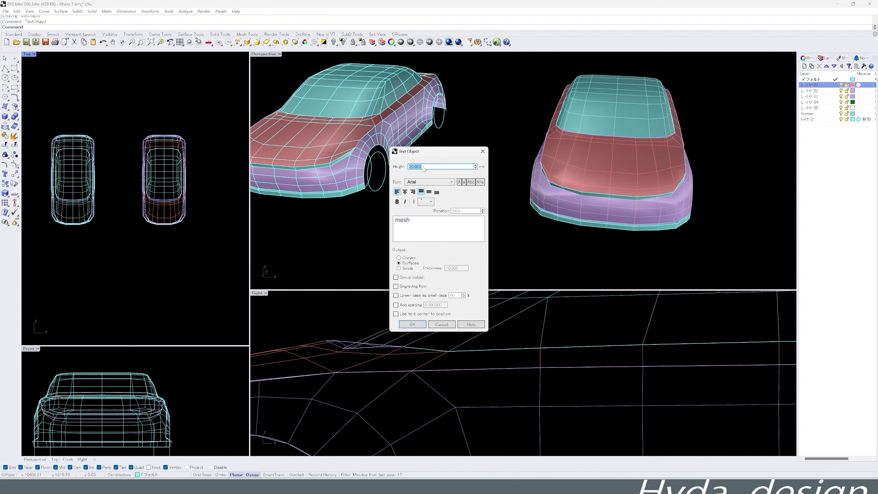
{"action": "type", "text": "200"}
{"action": "key", "text": "Return"}
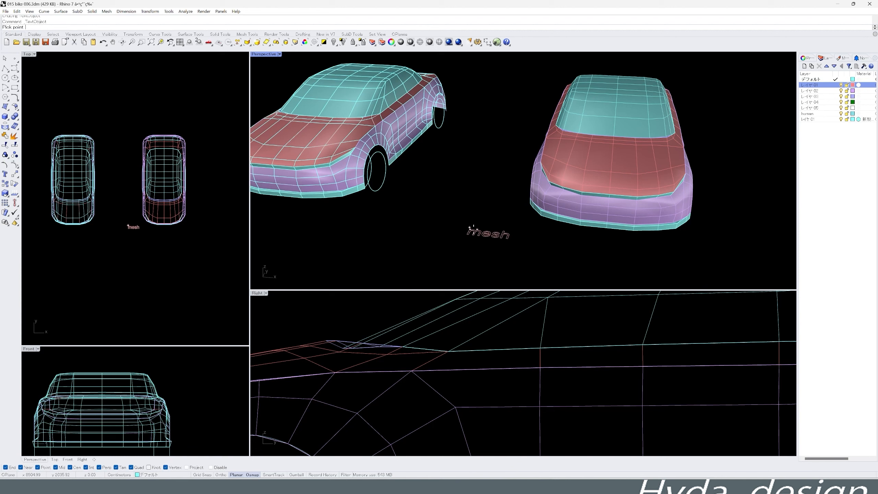
{"action": "left_click", "coordinate": [560, 271]}
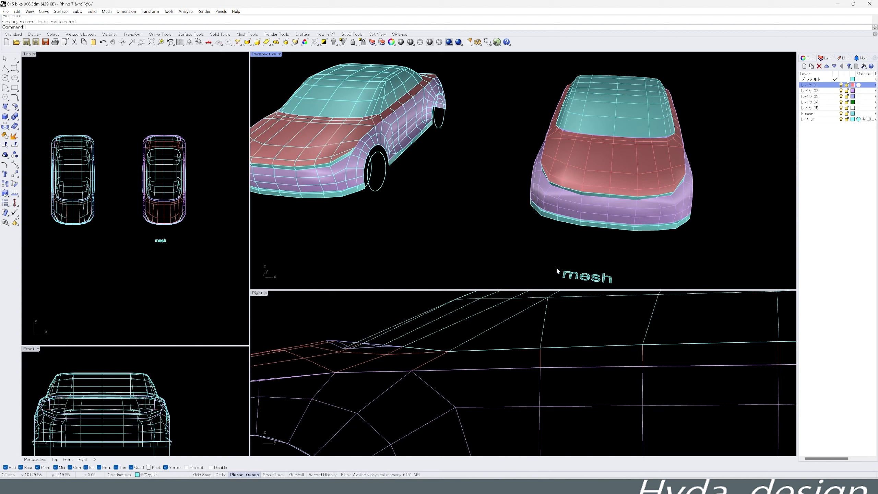
- Move the "mesh" label slightly closer to the front of the mesh car
{"action": "right_click_drag", "start_coordinate": [595, 118], "coordinate": [501, 150]}
{"action": "left_click", "coordinate": [182, 245]}
{"action": "scroll", "coordinate": [182, 240], "scroll_direction": "up", "scroll_amount": 6}
{"action": "mouse_move", "coordinate": [145, 243]}
{"action": "left_mouse_down"}
{"action": "mouse_move", "coordinate": [162, 253]}
{"action": "mouse_move", "coordinate": [150, 238]}
{"action": "left_mouse_up"}
{"action": "key", "text": "ctrl+z"}
- Explode the mesh car into its disjoint pieces and copy it alongside as a third car
{"action": "scroll", "coordinate": [149, 239], "scroll_direction": "down", "scroll_amount": 6}
{"action": "left_click_drag", "start_coordinate": [110, 122], "coordinate": [192, 236]}
{"action": "scroll", "coordinate": [190, 233], "scroll_direction": "down", "scroll_amount": 1}
{"action": "middle_click", "coordinate": [189, 229]}
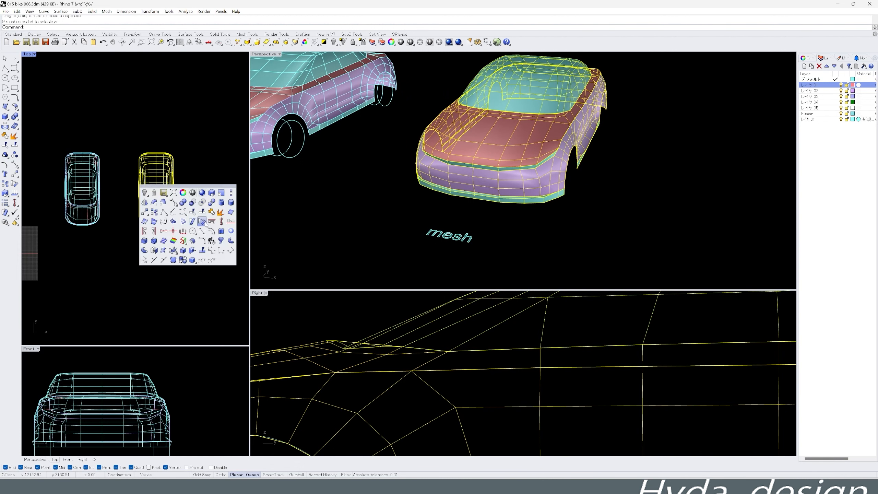
{"action": "left_click", "coordinate": [212, 211]}
{"action": "scroll", "coordinate": [215, 216], "scroll_direction": "down", "scroll_amount": 2}
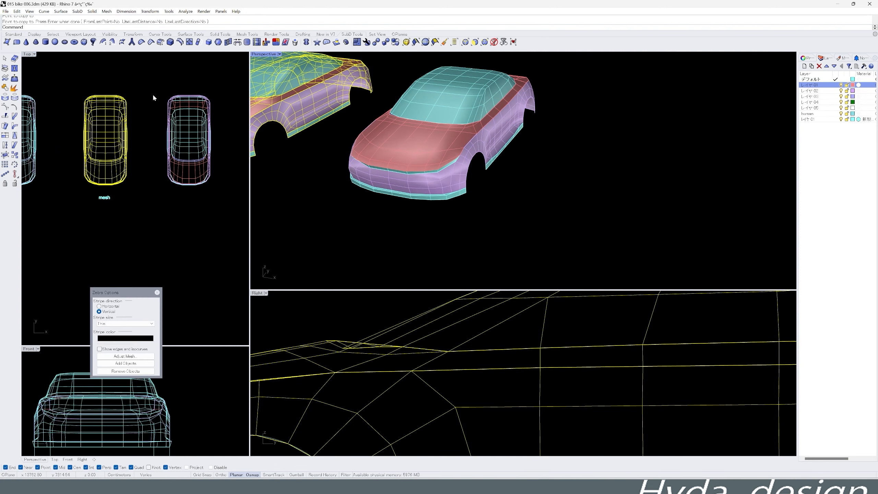
- Convert the new car copy's meshes to SubD using control points, with mesh creases off, mesh corners on and the input deleted
{"action": "left_click_drag", "start_coordinate": [153, 98], "coordinate": [227, 209]}
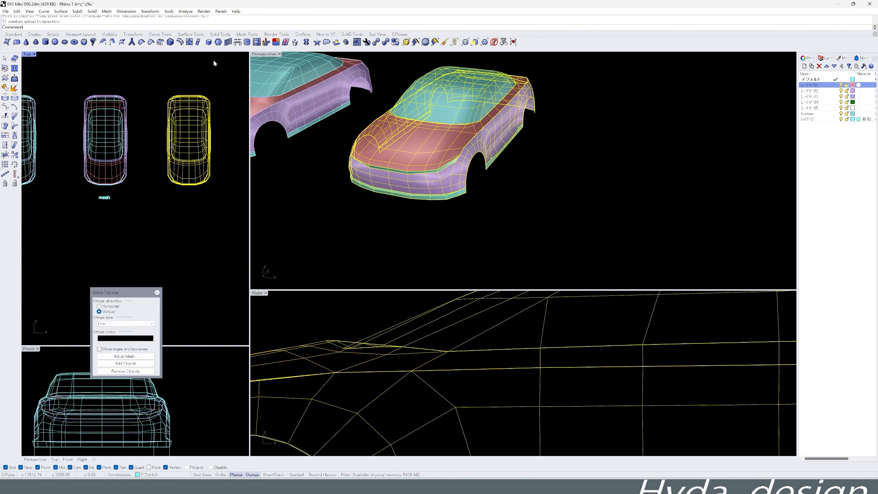
{"action": "left_click", "coordinate": [216, 34]}
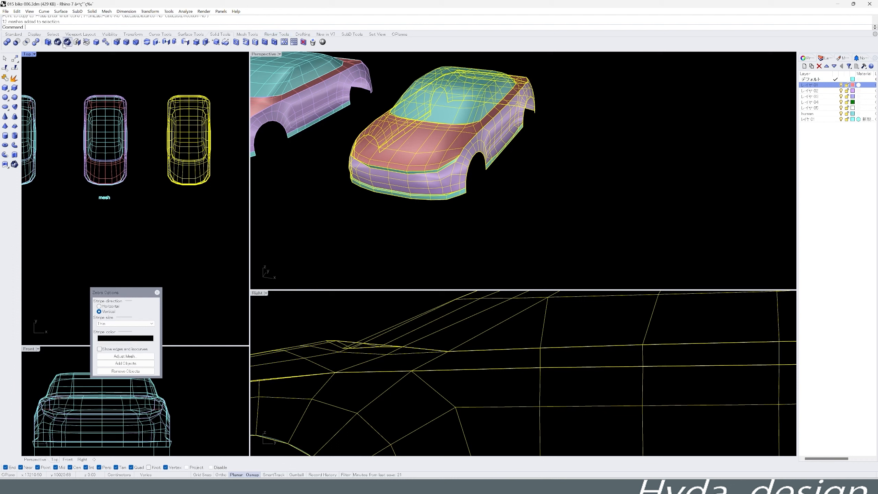
{"action": "left_click", "coordinate": [221, 35]}
{"action": "left_click", "coordinate": [237, 35]}
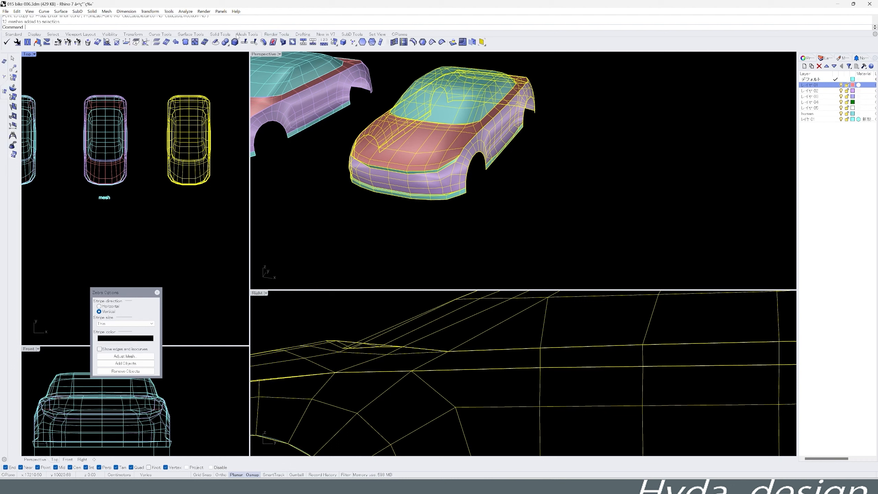
{"action": "left_click", "coordinate": [271, 35]}
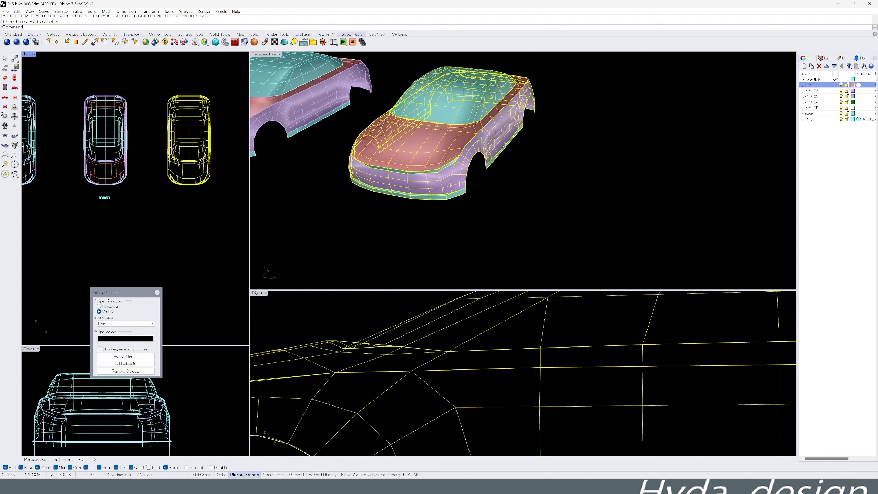
{"action": "left_click", "coordinate": [325, 34]}
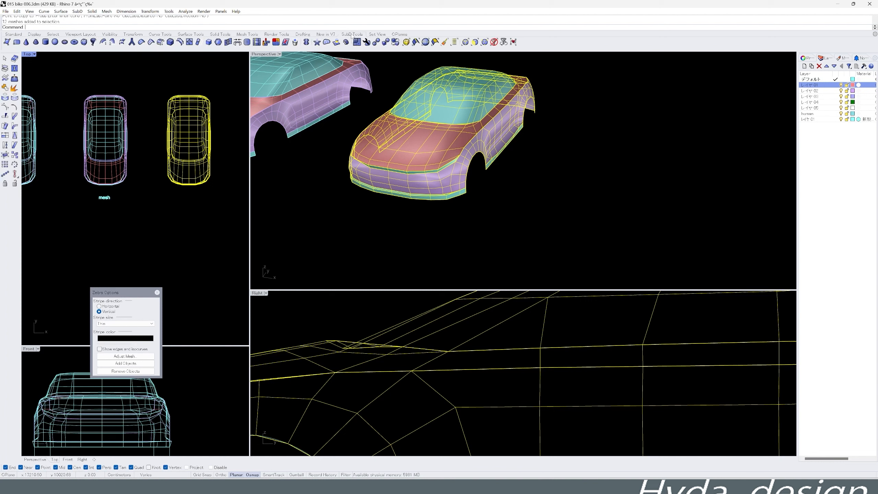
{"action": "left_click", "coordinate": [386, 44]}
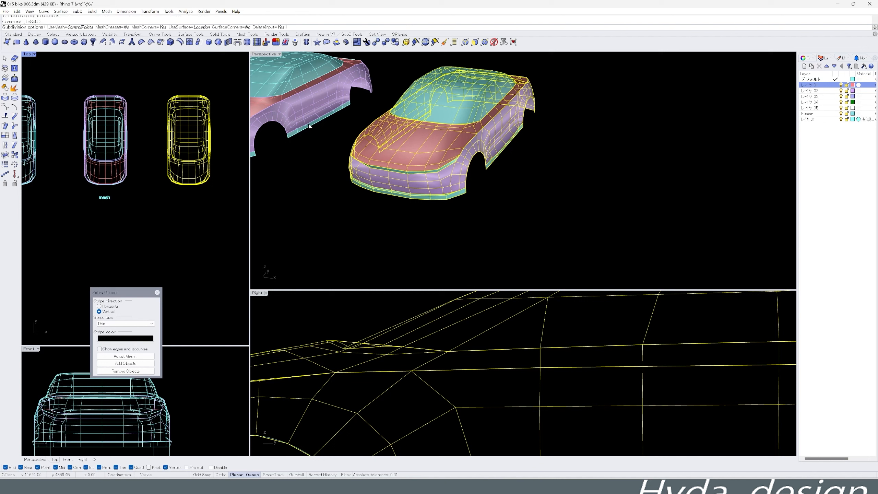
{"action": "left_click", "coordinate": [266, 28]}
{"action": "left_click", "coordinate": [266, 27]}
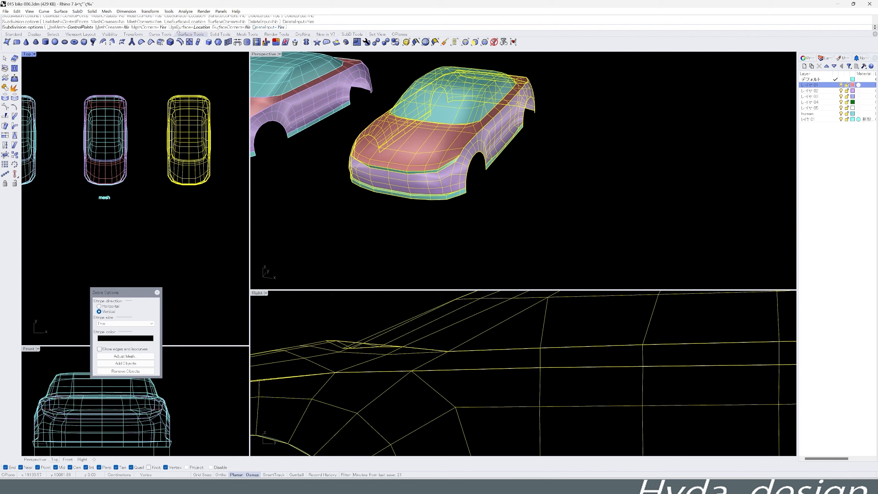
{"action": "left_click", "coordinate": [154, 28]}
{"action": "left_click", "coordinate": [154, 27]}
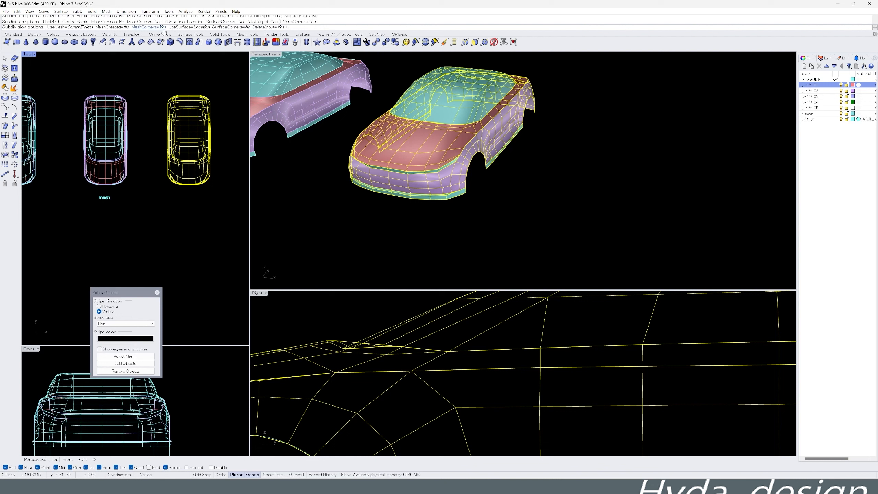
{"action": "right_click", "coordinate": [345, 128]}
- Create the text object "Sub-D" and place it in front of the SubD car
{"action": "right_click_drag", "start_coordinate": [455, 204], "coordinate": [445, 207]}
{"action": "left_click", "coordinate": [444, 206]}
{"action": "right_click_drag", "start_coordinate": [426, 176], "coordinate": [481, 194]}
{"action": "scroll", "coordinate": [470, 166], "scroll_direction": "up", "scroll_amount": 5}
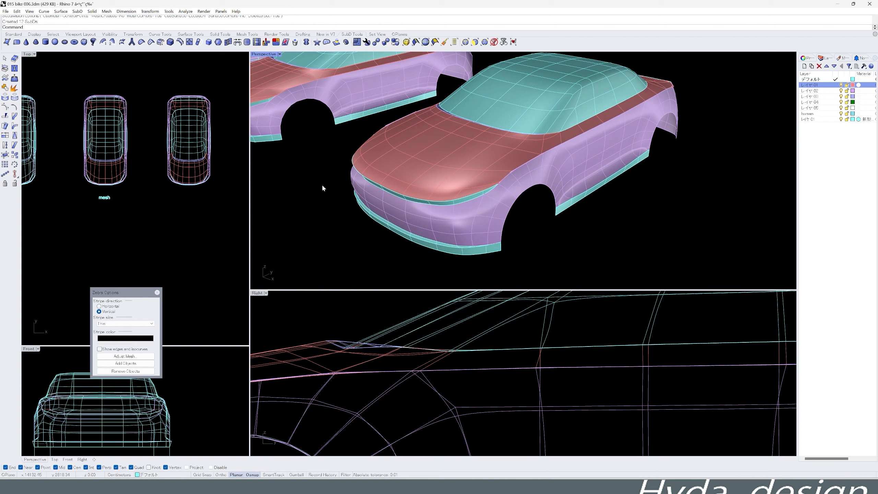
{"action": "left_click", "coordinate": [13, 34]}
{"action": "left_click", "coordinate": [4, 174]}
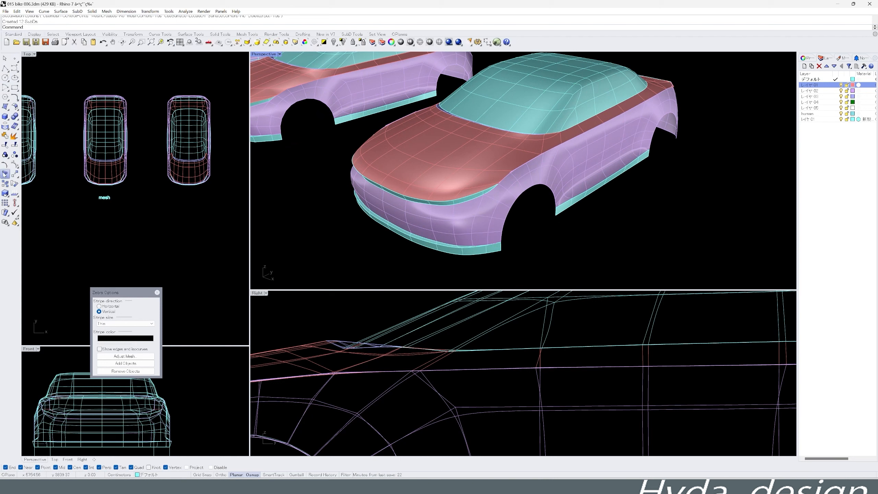
{"action": "left_click_drag", "start_coordinate": [414, 220], "coordinate": [412, 220]}
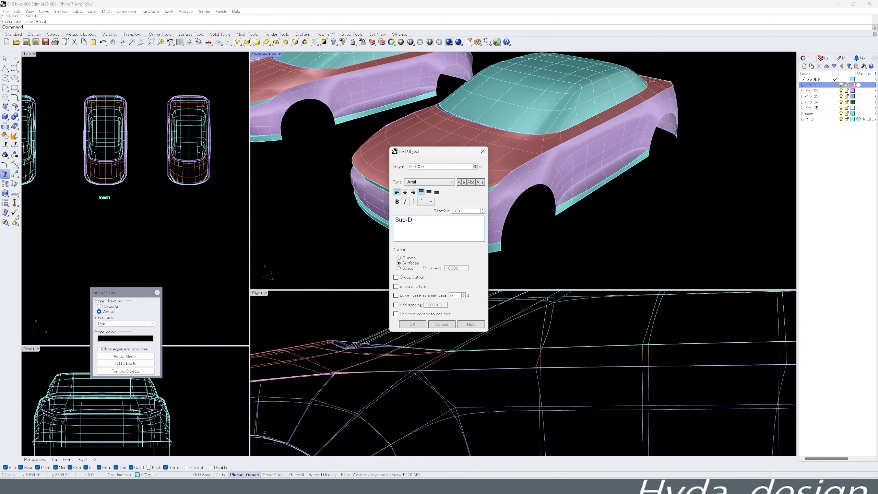
{"action": "left_click", "coordinate": [412, 324]}
{"action": "left_click", "coordinate": [183, 202]}
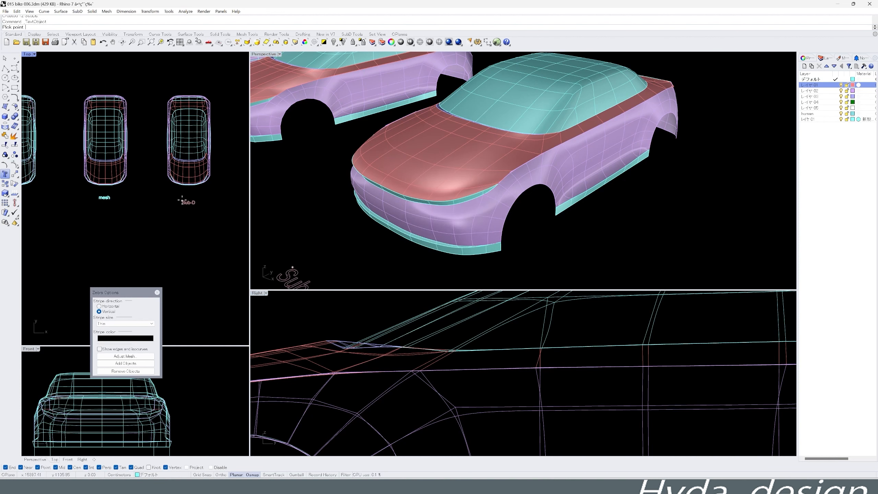
- Copy the whole SubD car sideways to make another car in the row
{"action": "scroll", "coordinate": [154, 158], "scroll_direction": "down", "scroll_amount": 1}
{"action": "left_click_drag", "start_coordinate": [155, 96], "coordinate": [214, 185]}
{"action": "right_click_drag", "start_coordinate": [214, 188], "coordinate": [172, 190]}
{"action": "middle_click", "coordinate": [168, 186]}
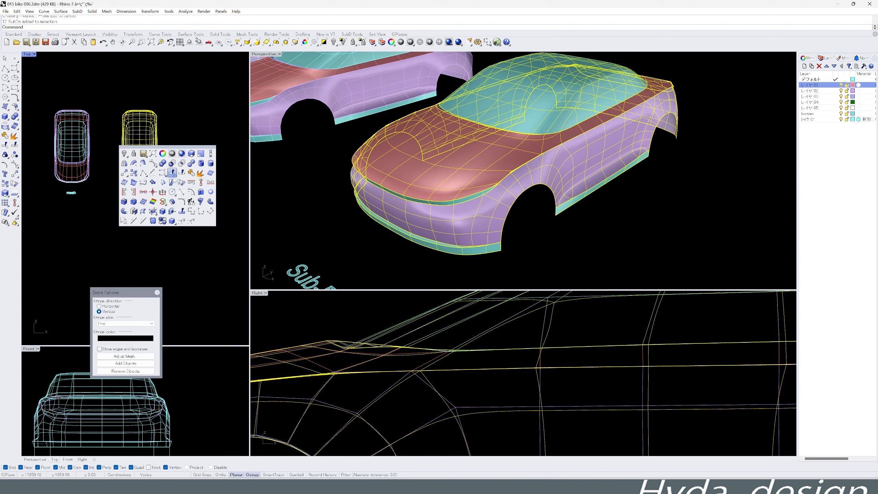
{"action": "left_click", "coordinate": [134, 173]}
{"action": "left_click", "coordinate": [131, 174]}
{"action": "left_click", "coordinate": [195, 174]}
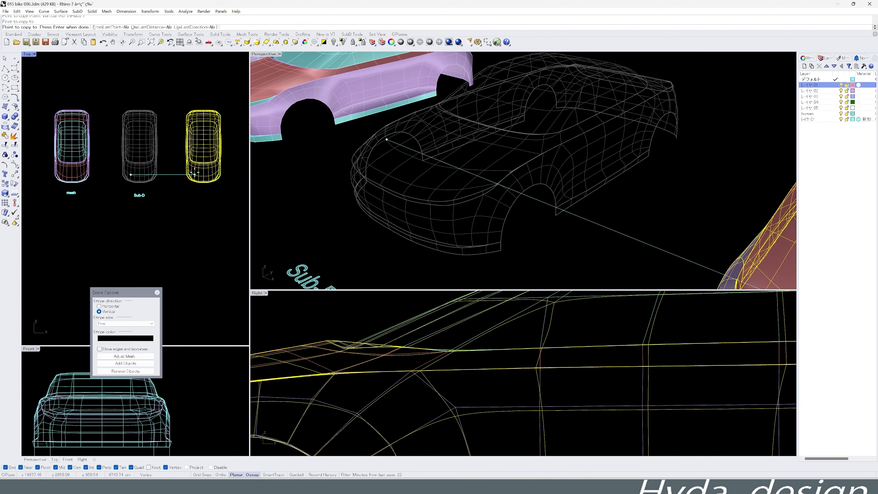
{"action": "key", "text": "Return"}
- Convert the new SubD car copy to NURBS, with the input objects deleted
{"action": "scroll", "coordinate": [623, 203], "scroll_direction": "down", "scroll_amount": 5}
{"action": "right_click_drag", "start_coordinate": [622, 203], "coordinate": [658, 206]}
{"action": "left_click", "coordinate": [701, 226]}
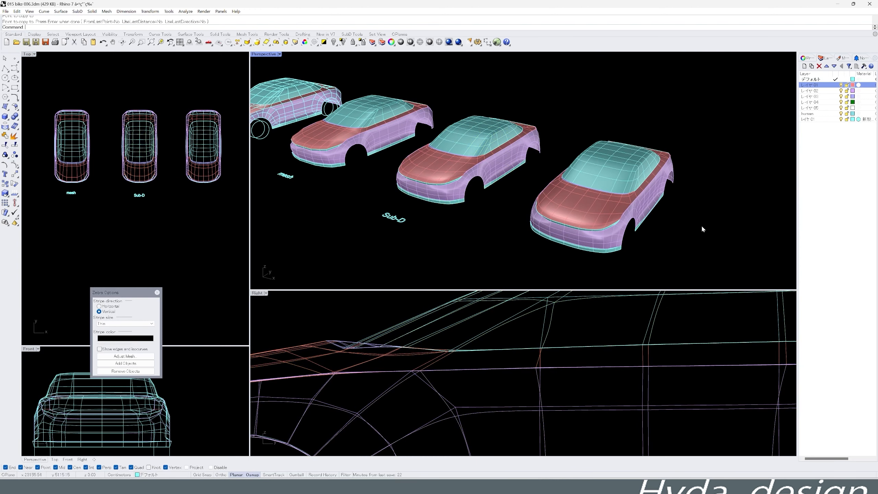
{"action": "left_click", "coordinate": [220, 149]}
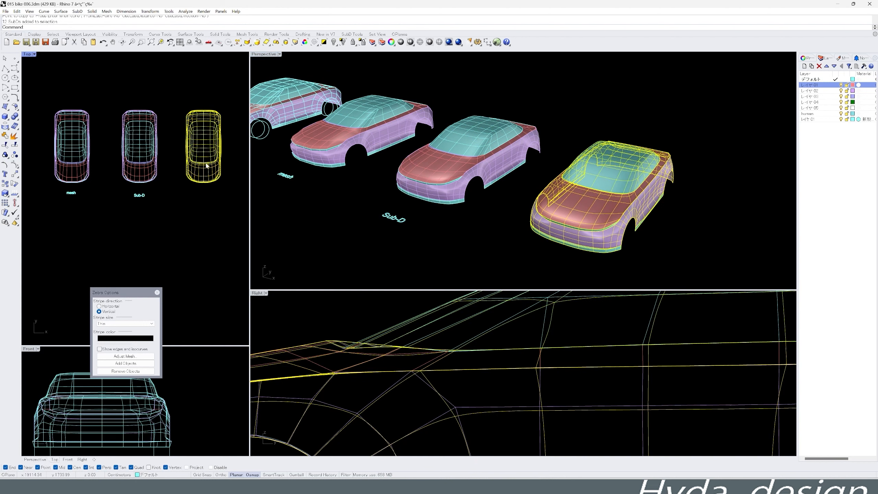
{"action": "left_click", "coordinate": [357, 35]}
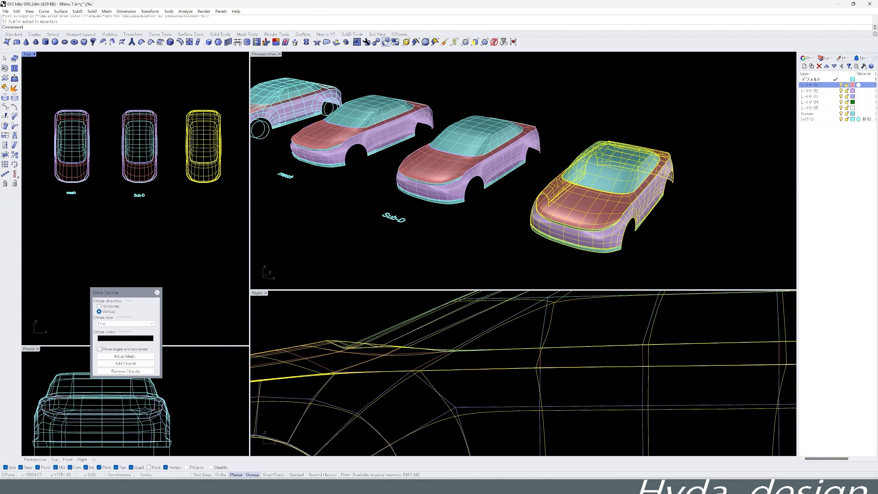
{"action": "left_click", "coordinate": [379, 42]}
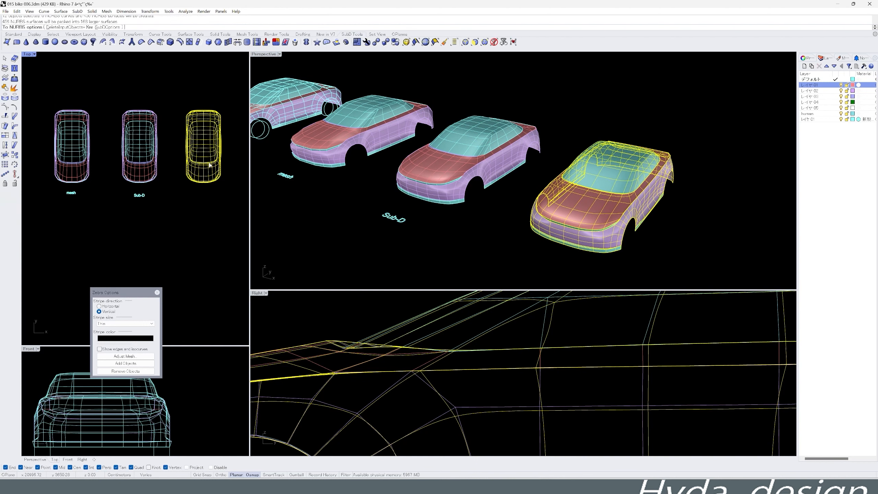
{"action": "left_click", "coordinate": [81, 28]}
{"action": "left_click", "coordinate": [77, 28]}
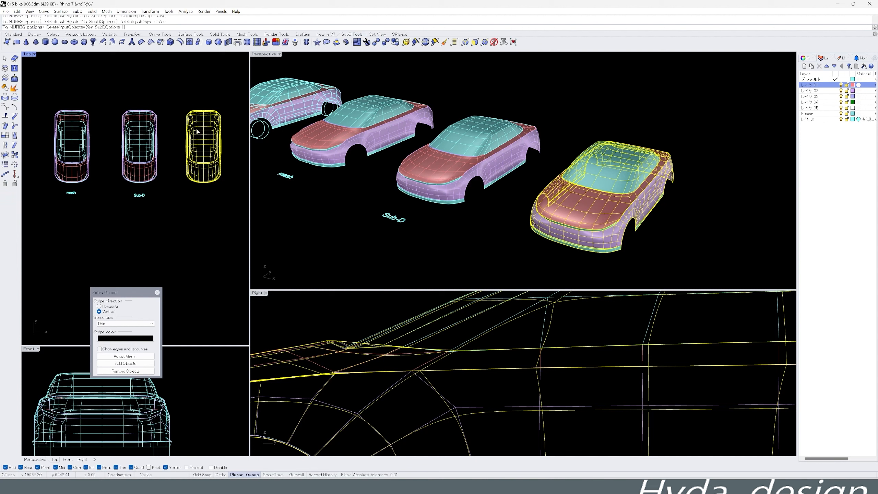
{"action": "key", "text": "Return"}
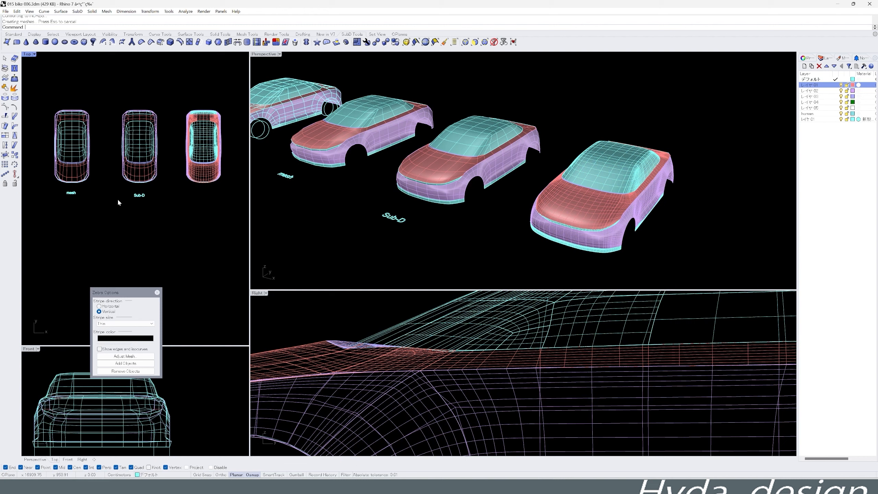
- Create the text object "Nurbs" and place it in front of the NURBS car
{"action": "middle_click", "coordinate": [153, 241]}
{"action": "left_click", "coordinate": [13, 34]}
{"action": "left_click", "coordinate": [6, 173]}
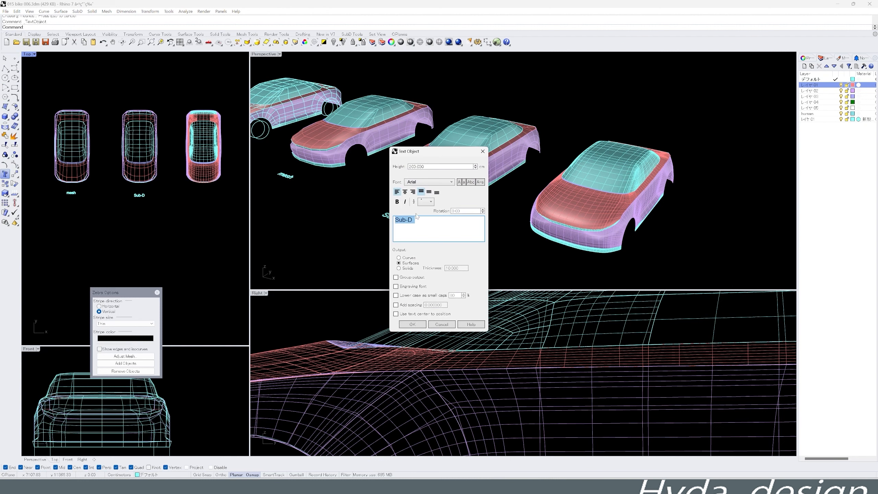
{"action": "type", "text": "Nurbs"}
{"action": "left_click", "coordinate": [411, 326]}
{"action": "scroll", "coordinate": [190, 195], "scroll_direction": "up", "scroll_amount": 2}
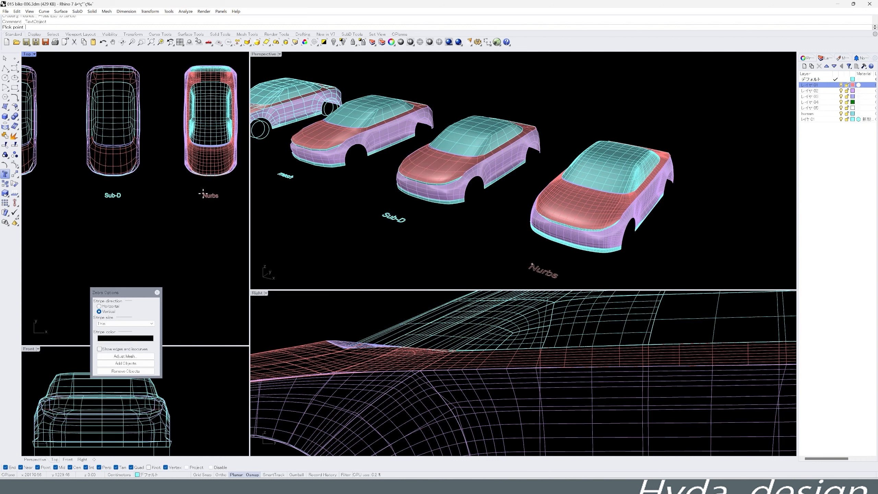
{"action": "left_click", "coordinate": [203, 193]}
- Run a Zebra analysis on the NURBS car, examine the stripe flow over its surfaces, and close the analysis
{"action": "right_click_drag", "start_coordinate": [582, 207], "coordinate": [559, 194]}
{"action": "left_click_drag", "start_coordinate": [696, 110], "coordinate": [579, 209]}
{"action": "right_click_drag", "start_coordinate": [579, 209], "coordinate": [636, 189]}
{"action": "left_click_drag", "start_coordinate": [718, 104], "coordinate": [584, 202]}
{"action": "middle_click", "coordinate": [583, 202]}
{"action": "left_click", "coordinate": [572, 222]}
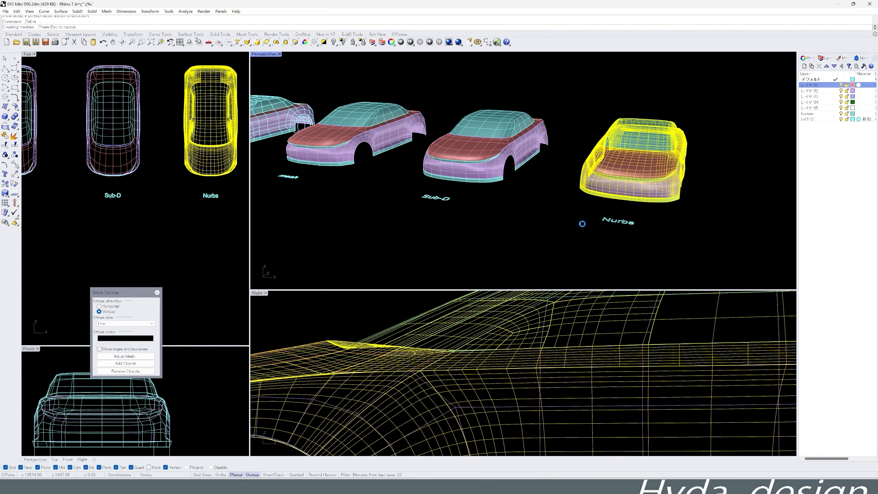
{"action": "right_click_drag", "start_coordinate": [682, 239], "coordinate": [594, 237]}
{"action": "scroll", "coordinate": [465, 197], "scroll_direction": "up", "scroll_amount": 5}
{"action": "right_click_drag", "start_coordinate": [464, 197], "coordinate": [528, 191]}
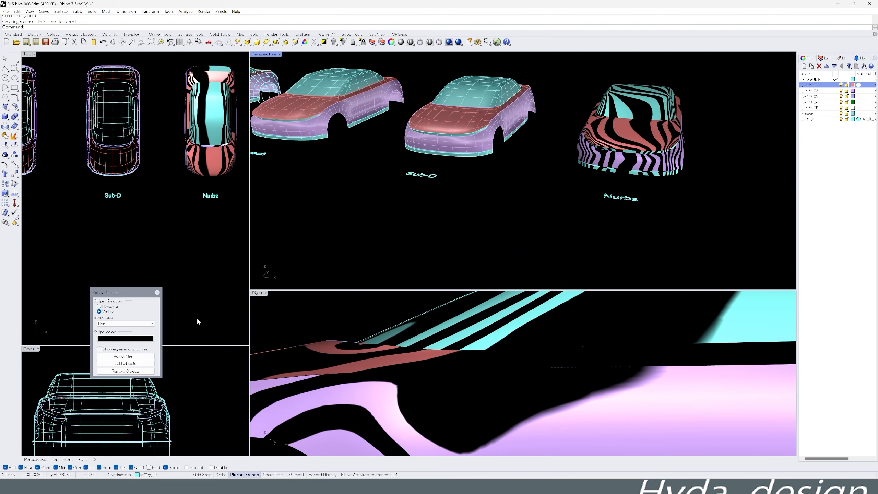
{"action": "left_click", "coordinate": [157, 293]}
- Restrict the selection filter to edges of sub-objects for working on the SubD car
{"action": "scroll", "coordinate": [473, 202], "scroll_direction": "up", "scroll_amount": 3}
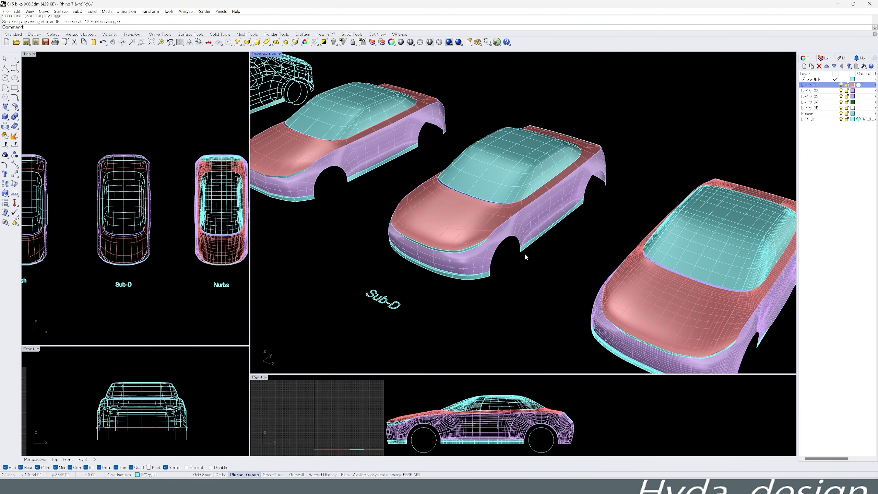
{"action": "left_click", "coordinate": [352, 34]}
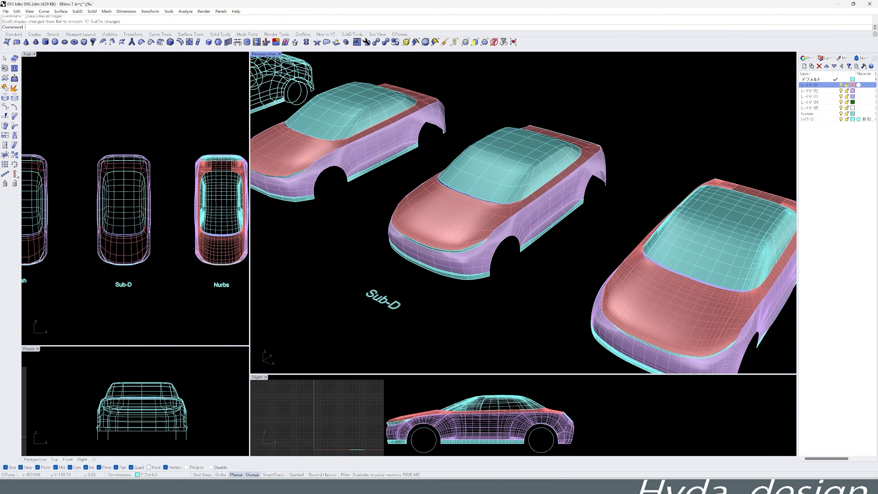
{"action": "left_click", "coordinate": [466, 43]}
{"action": "scroll", "coordinate": [554, 229], "scroll_direction": "up", "scroll_amount": 5}
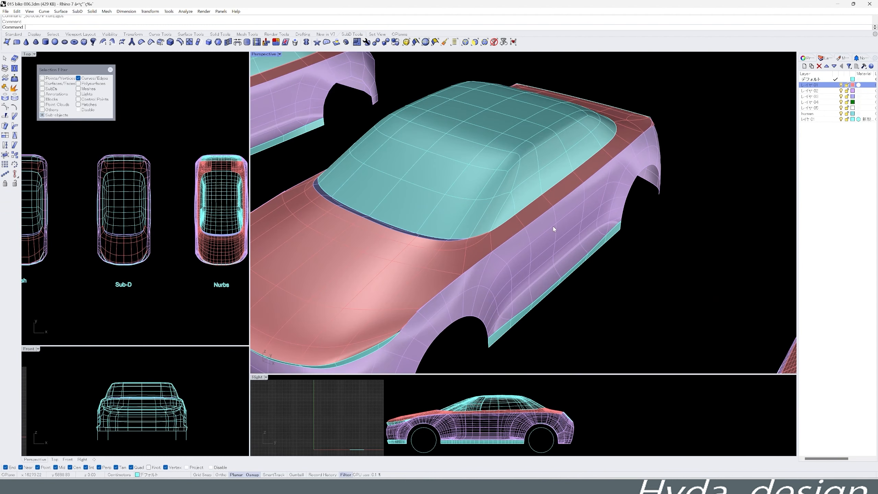
- Select the lengthwise edge along the SubD car's door side and shift it slightly sideways to reshape the panel
{"action": "left_click", "coordinate": [546, 232]}
{"action": "left_click", "coordinate": [301, 476]}
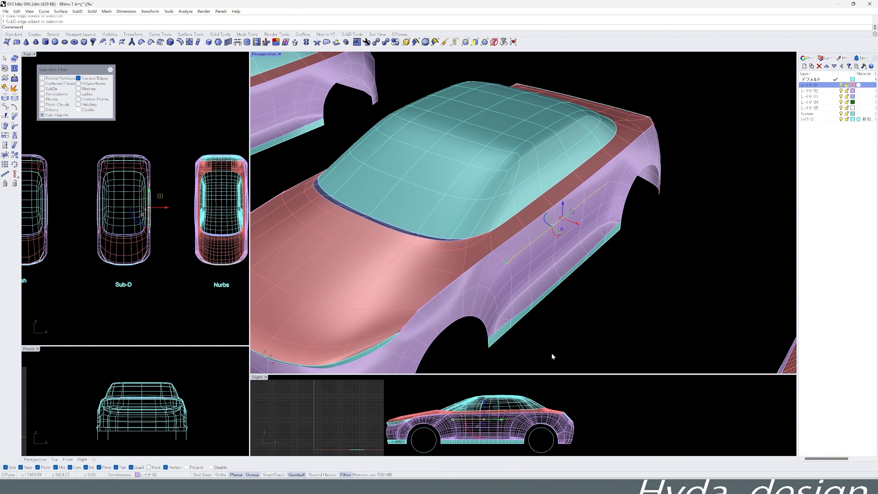
{"action": "left_click_drag", "start_coordinate": [580, 229], "coordinate": [580, 226]}
{"action": "middle_click", "coordinate": [600, 254]}
{"action": "right_click_drag", "start_coordinate": [586, 275], "coordinate": [584, 303]}
{"action": "scroll", "coordinate": [626, 190], "scroll_direction": "up", "scroll_amount": 5}
{"action": "left_click_drag", "start_coordinate": [613, 190], "coordinate": [618, 190]}
{"action": "right_click_drag", "start_coordinate": [678, 296], "coordinate": [680, 293]}
{"action": "right_click_drag", "start_coordinate": [557, 213], "coordinate": [639, 235]}
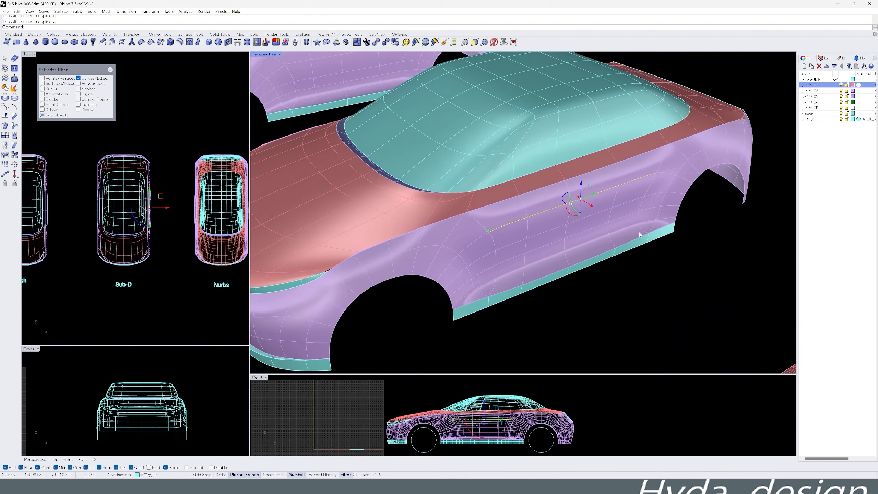
- Select the two curved edges at the front and rear ends of the door recess and shift them sideways
{"action": "scroll", "coordinate": [640, 235], "scroll_direction": "up", "scroll_amount": 5}
{"action": "mouse_move", "coordinate": [669, 181]}
{"action": "right_mouse_down"}
{"action": "mouse_move", "coordinate": [663, 169]}
{"action": "mouse_move", "coordinate": [656, 178]}
{"action": "right_mouse_up"}
{"action": "left_click", "coordinate": [645, 185]}
{"action": "scroll", "coordinate": [640, 182], "scroll_direction": "down", "scroll_amount": 7}
{"action": "scroll", "coordinate": [483, 208], "scroll_direction": "up", "scroll_amount": 5}
{"action": "left_click", "coordinate": [456, 213], "text": "shift"}
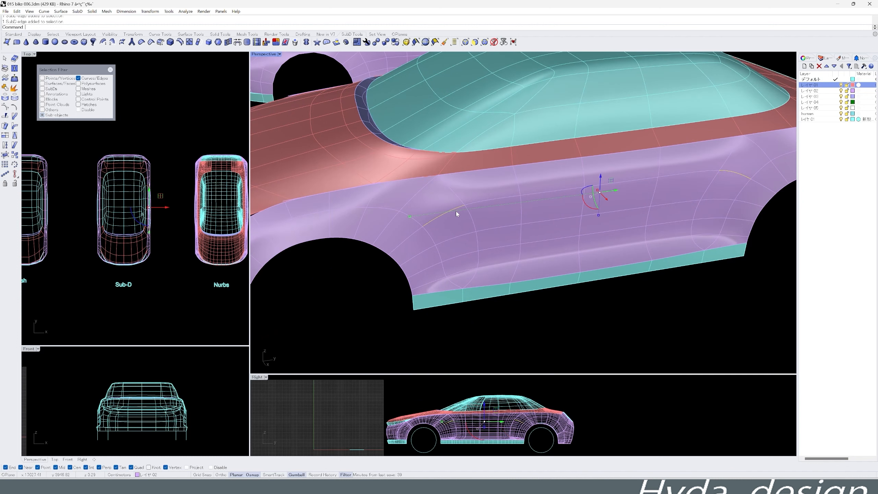
{"action": "left_click_drag", "start_coordinate": [607, 204], "coordinate": [609, 201]}
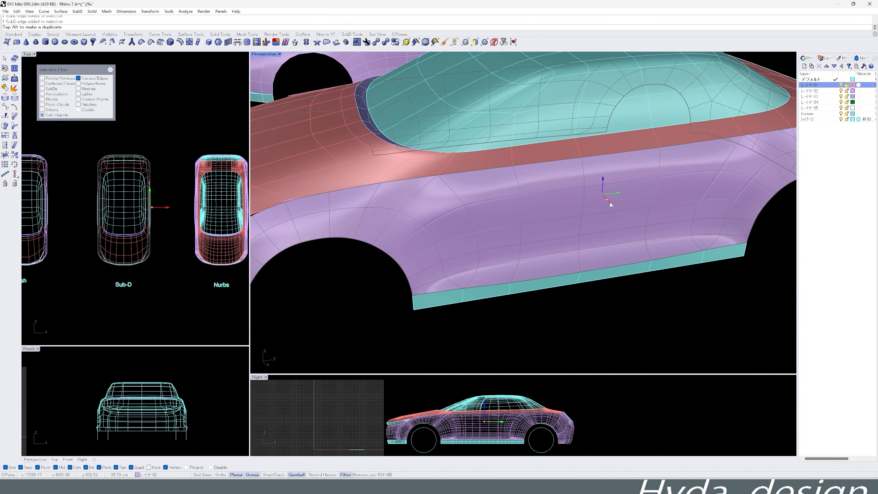
{"action": "mouse_move", "coordinate": [613, 208]}
{"action": "left_mouse_down"}
{"action": "mouse_move", "coordinate": [619, 217]}
{"action": "mouse_move", "coordinate": [613, 200]}
{"action": "left_mouse_up"}
{"action": "left_click_drag", "start_coordinate": [614, 197], "coordinate": [614, 198]}
{"action": "right_click_drag", "start_coordinate": [582, 207], "coordinate": [639, 252]}
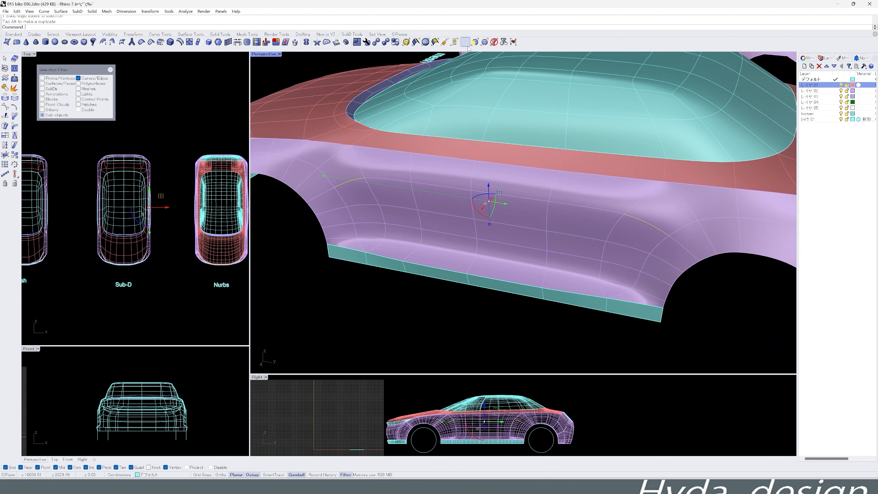
- Select the two SubD vertices at the front and rear ends of the door recess and move them sideways
{"action": "left_click", "coordinate": [671, 236]}
{"action": "right_click_drag", "start_coordinate": [580, 253], "coordinate": [613, 230]}
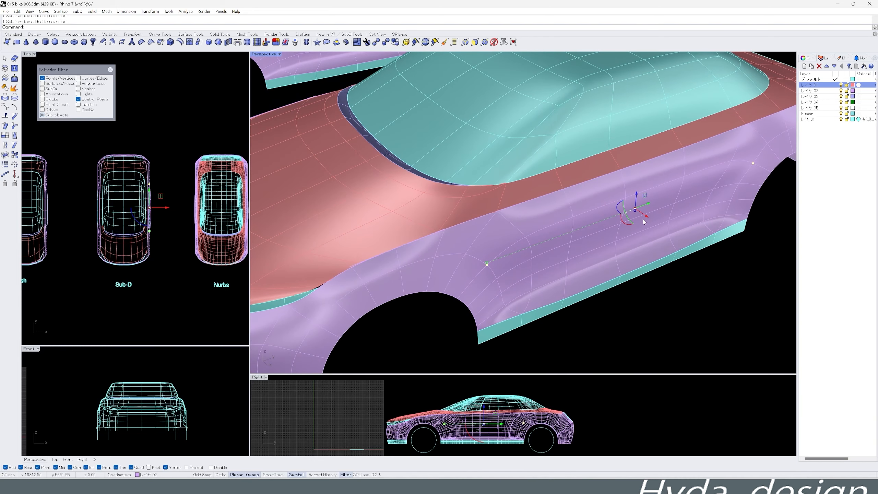
{"action": "left_click_drag", "start_coordinate": [646, 217], "coordinate": [653, 222]}
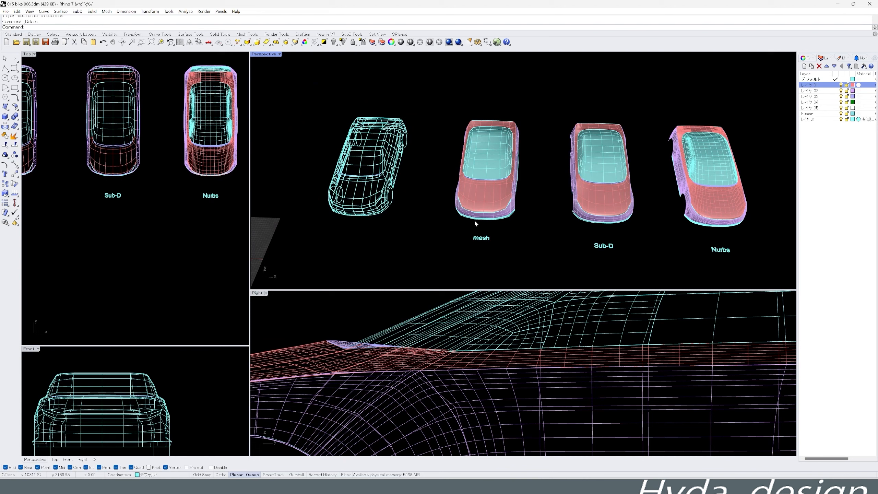
- Compare the wireframe, mesh, SubD and NURBS cars side by side and examine the SubD car's front
{"action": "right_click_drag", "start_coordinate": [539, 228], "coordinate": [528, 218]}
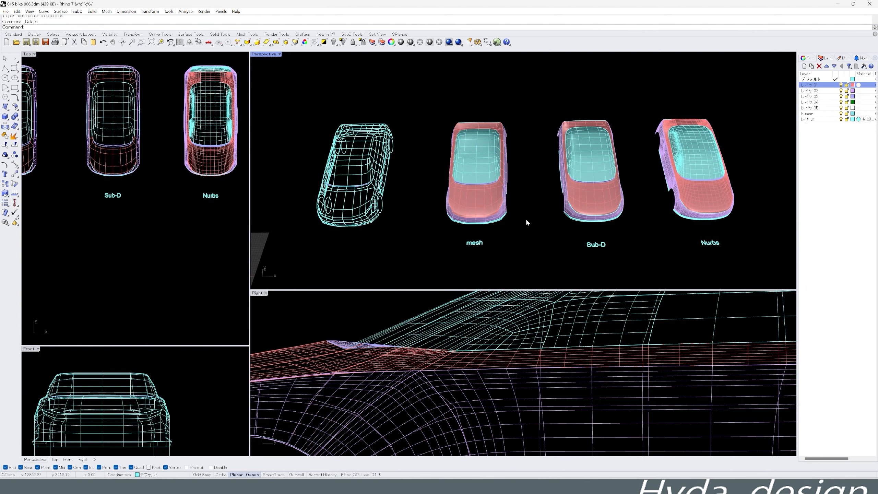
{"action": "mouse_move", "coordinate": [524, 226]}
{"action": "right_mouse_down"}
{"action": "mouse_move", "coordinate": [545, 222]}
{"action": "mouse_move", "coordinate": [525, 198]}
{"action": "mouse_move", "coordinate": [531, 202]}
{"action": "mouse_move", "coordinate": [492, 220]}
{"action": "mouse_move", "coordinate": [528, 237]}
{"action": "right_mouse_up"}
{"action": "scroll", "coordinate": [519, 237], "scroll_direction": "up", "scroll_amount": 5}
{"action": "scroll", "coordinate": [584, 169], "scroll_direction": "up", "scroll_amount": 3}
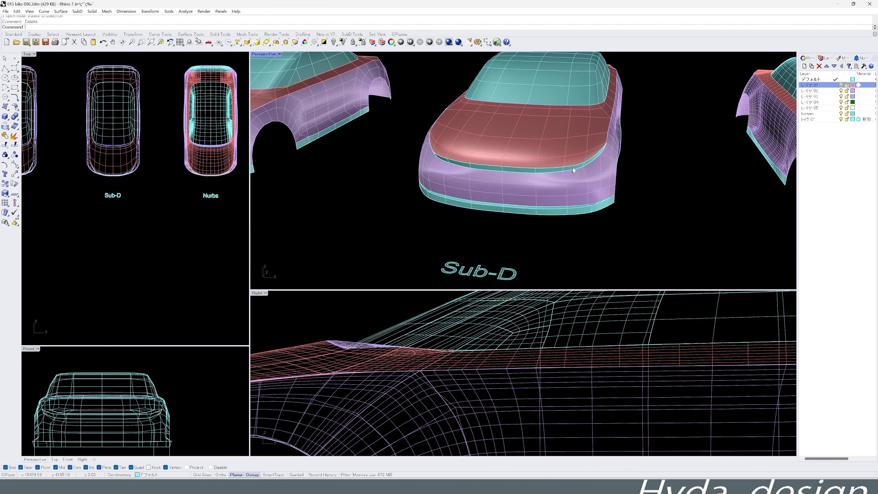
{"action": "right_click_drag", "start_coordinate": [598, 181], "coordinate": [491, 196], "text": "shift"}
{"action": "scroll", "coordinate": [495, 182], "scroll_direction": "down", "scroll_amount": 3}
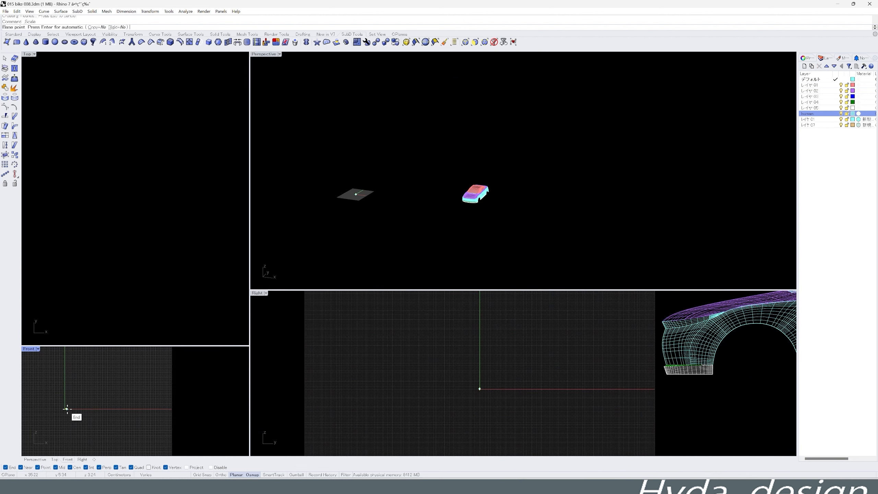
- Subtract a box from the wheel rim with BooleanDifference to cut off its protruding inner side
{"action": "left_click", "coordinate": [451, 323]}
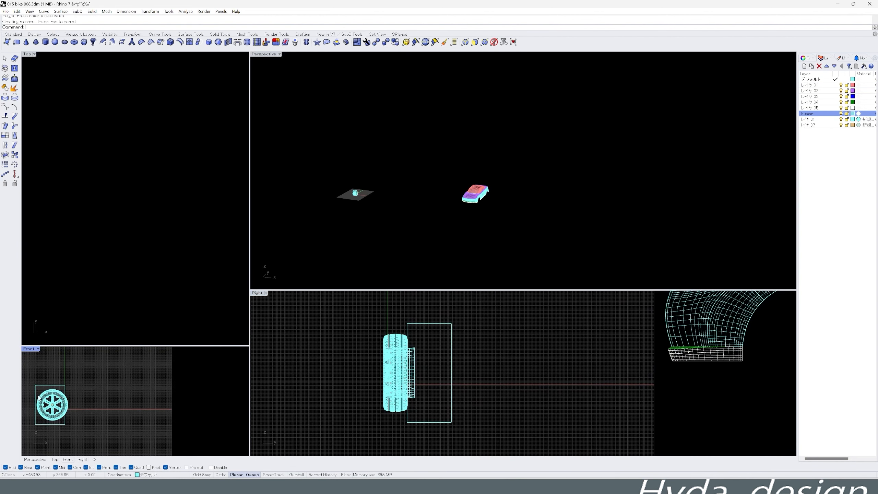
{"action": "scroll", "coordinate": [39, 398], "scroll_direction": "up", "scroll_amount": 6}
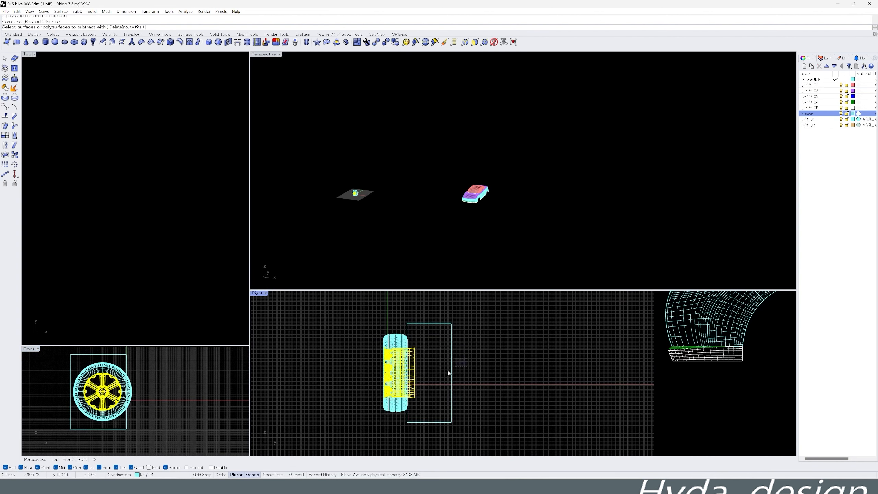
{"action": "left_click", "coordinate": [451, 360]}
{"action": "key", "text": "Return"}
- Rotate the wheel 90 degrees in plan and position it inside the car's front wheel arch
{"action": "scroll", "coordinate": [390, 345], "scroll_direction": "down", "scroll_amount": 6}
{"action": "left_click_drag", "start_coordinate": [429, 326], "coordinate": [338, 386]}
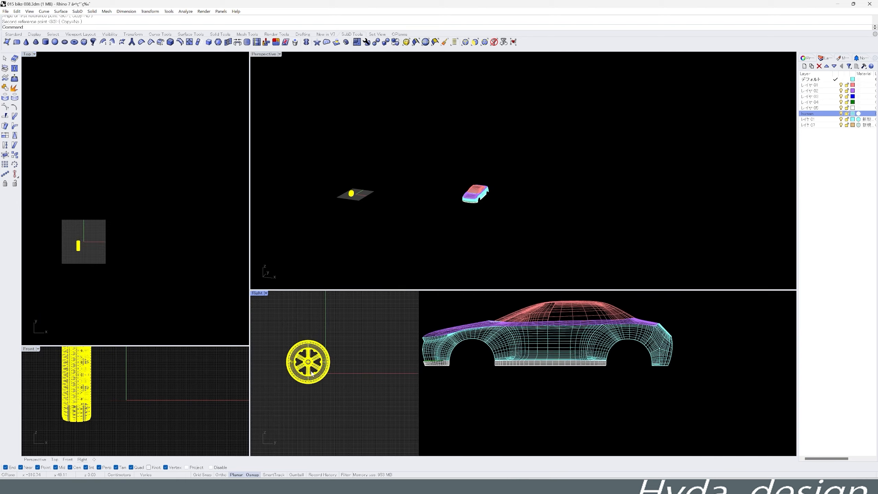
{"action": "scroll", "coordinate": [478, 353], "scroll_direction": "up", "scroll_amount": 4}
{"action": "left_click", "coordinate": [473, 361]}
{"action": "left_click", "coordinate": [462, 418]}
{"action": "scroll", "coordinate": [124, 384], "scroll_direction": "down", "scroll_amount": 15}
{"action": "left_click_drag", "start_coordinate": [124, 366], "coordinate": [78, 382]}
{"action": "scroll", "coordinate": [77, 382], "scroll_direction": "up", "scroll_amount": 10}
{"action": "left_click_drag", "start_coordinate": [158, 397], "coordinate": [113, 398], "text": "shift"}
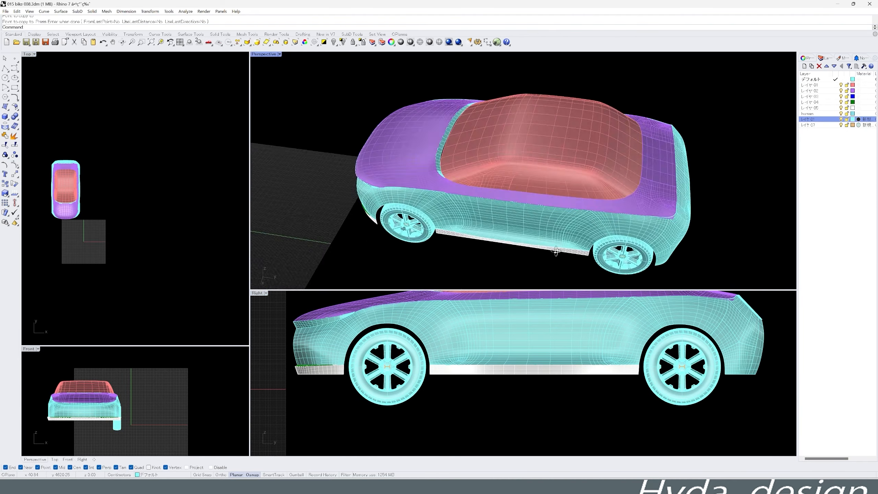
- Copy the wheel to the rear wheel arch and show the car in shaded display
{"action": "right_click_drag", "start_coordinate": [556, 252], "coordinate": [388, 211]}
{"action": "left_click", "coordinate": [521, 230]}
{"action": "key", "text": "Escape"}
{"action": "scroll", "coordinate": [434, 189], "scroll_direction": "up", "scroll_amount": 3}
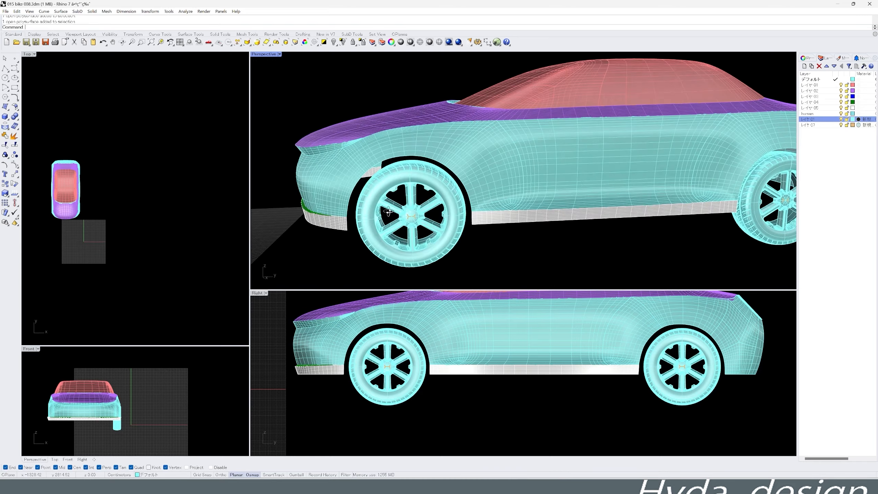
- Examine the wheels' fit in the arches in rendered display, checking the body with the wheel layer off and on
{"action": "left_click", "coordinate": [841, 119]}
{"action": "left_click", "coordinate": [683, 366]}
{"action": "right_click_drag", "start_coordinate": [512, 214], "coordinate": [498, 228]}
{"action": "left_click", "coordinate": [382, 42]}
{"action": "double_click", "coordinate": [414, 252]}
{"action": "left_click", "coordinate": [841, 119]}
{"action": "left_click", "coordinate": [449, 42]}
{"action": "scroll", "coordinate": [396, 224], "scroll_direction": "up", "scroll_amount": 3}
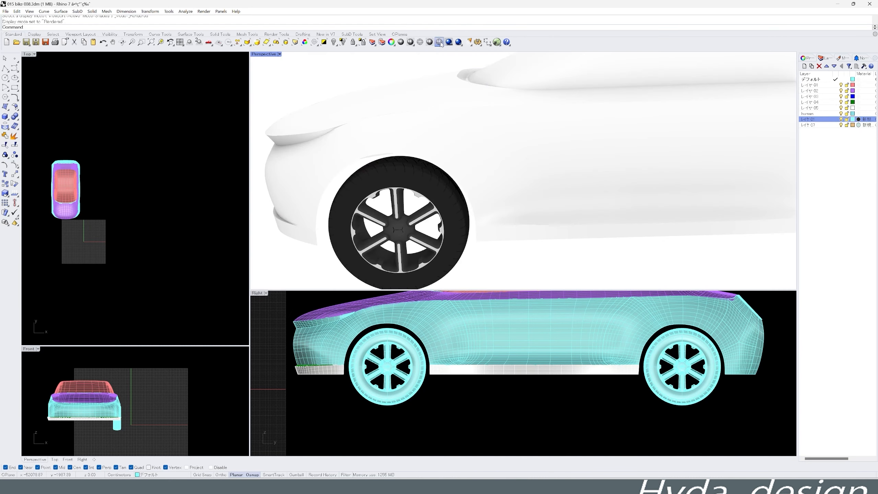
- Assign a dark teal Paint material to the default layer, the five numbered body layers and the human layer
{"action": "left_click", "coordinate": [439, 42]}
{"action": "left_click", "coordinate": [858, 114]}
{"action": "left_click", "coordinate": [334, 256]}
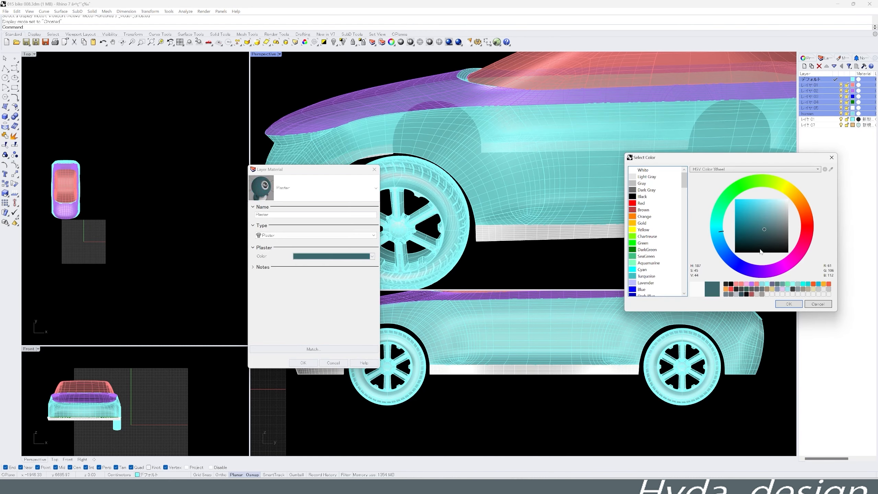
{"action": "left_click", "coordinate": [789, 304]}
{"action": "left_click", "coordinate": [315, 235]}
{"action": "left_click", "coordinate": [282, 277]}
{"action": "left_click", "coordinate": [303, 363]}
- Preview the painted car in rendered display, hide the wheels and return the perspective view to shaded display
{"action": "left_click", "coordinate": [448, 42]}
{"action": "scroll", "coordinate": [463, 146], "scroll_direction": "down", "scroll_amount": 4}
{"action": "mouse_move", "coordinate": [470, 146]}
{"action": "right_mouse_down"}
{"action": "mouse_move", "coordinate": [442, 142]}
{"action": "mouse_move", "coordinate": [464, 210]}
{"action": "right_mouse_up"}
{"action": "left_click", "coordinate": [334, 42]}
{"action": "left_click", "coordinate": [410, 42]}
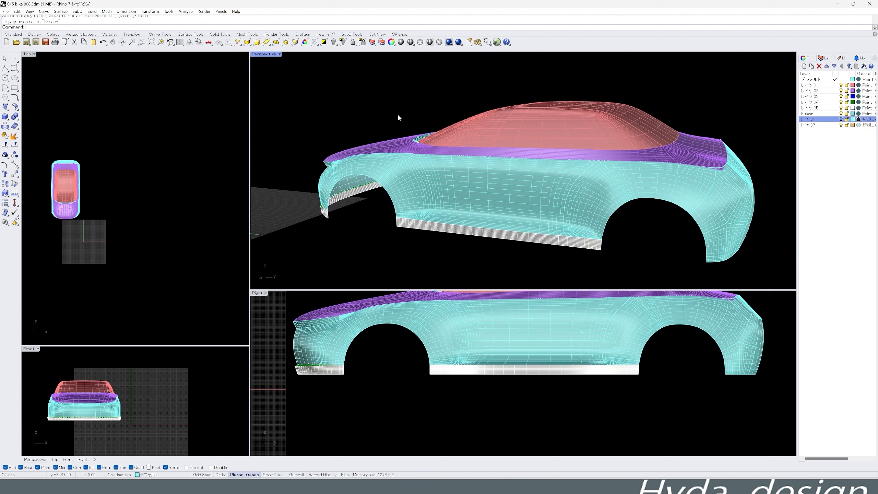
- Draw a three-point circle along the front wheel arch and offset it slightly outward
{"action": "scroll", "coordinate": [373, 342], "scroll_direction": "up", "scroll_amount": 5}
{"action": "middle_click", "coordinate": [373, 342]}
{"action": "scroll", "coordinate": [386, 219], "scroll_direction": "up", "scroll_amount": 4}
{"action": "middle_click", "coordinate": [361, 350]}
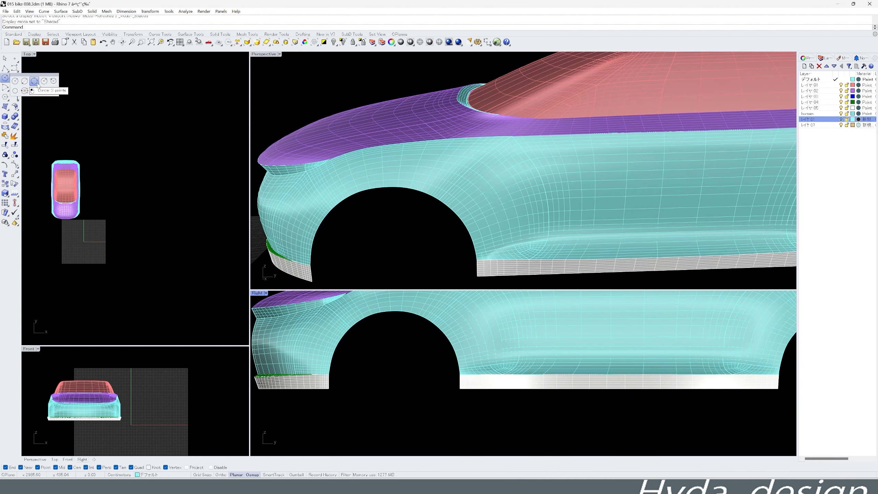
{"action": "left_click", "coordinate": [443, 350]}
{"action": "scroll", "coordinate": [443, 350], "scroll_direction": "down", "scroll_amount": 2}
{"action": "left_click", "coordinate": [413, 381]}
{"action": "scroll", "coordinate": [398, 437], "scroll_direction": "up", "scroll_amount": 4}
{"action": "left_click", "coordinate": [451, 404]}
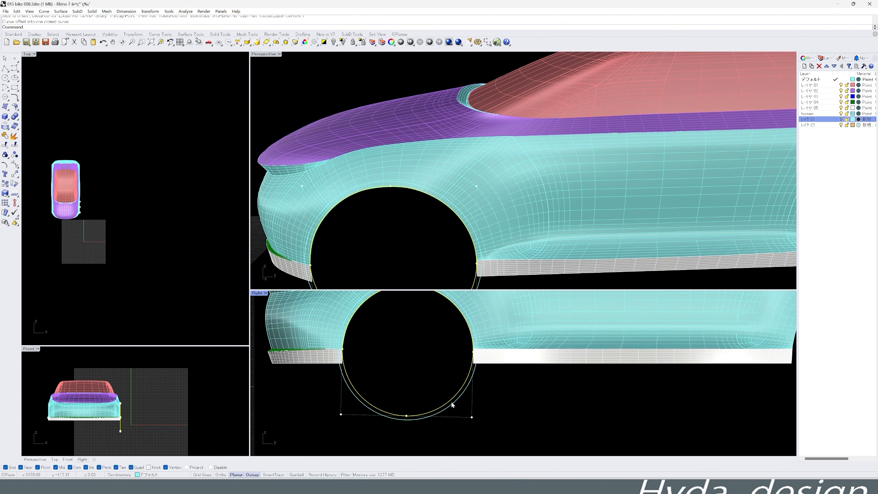
- Place a copy of the larger circle at the rear wheel arch and trim the body inside it
{"action": "scroll", "coordinate": [304, 391], "scroll_direction": "down", "scroll_amount": 4}
{"action": "middle_click", "coordinate": [388, 406]}
{"action": "left_click", "coordinate": [373, 394]}
{"action": "left_click", "coordinate": [355, 401]}
{"action": "scroll", "coordinate": [718, 383], "scroll_direction": "up", "scroll_amount": 4}
{"action": "left_click", "coordinate": [589, 408]}
{"action": "mouse_move", "coordinate": [558, 394]}
{"action": "right_mouse_down"}
{"action": "mouse_move", "coordinate": [539, 408]}
{"action": "mouse_move", "coordinate": [564, 378]}
{"action": "right_mouse_up"}
{"action": "scroll", "coordinate": [514, 375], "scroll_direction": "up", "scroll_amount": 4}
{"action": "left_click", "coordinate": [448, 450]}
{"action": "middle_click", "coordinate": [564, 368]}
{"action": "left_click", "coordinate": [571, 306]}
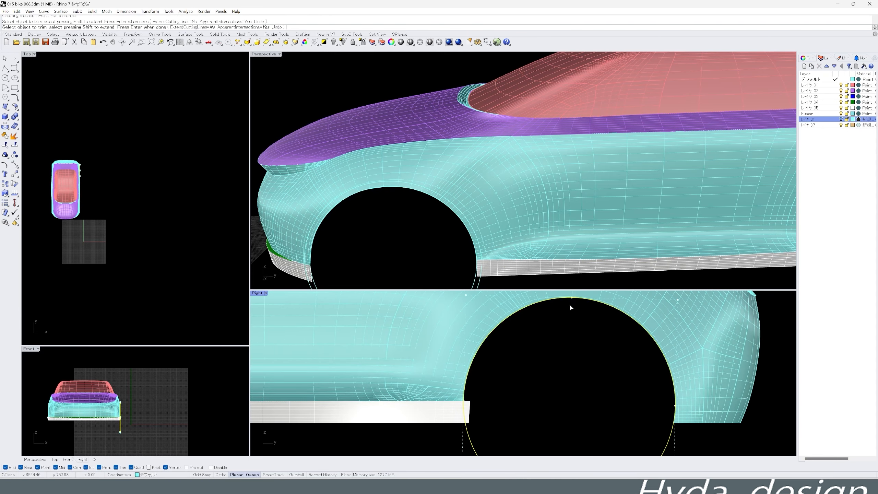
- Trim the body at the front wheel arch back to its circle and offset that circle inward
{"action": "scroll", "coordinate": [567, 345], "scroll_direction": "down", "scroll_amount": 6}
{"action": "left_click", "coordinate": [426, 439]}
{"action": "scroll", "coordinate": [432, 394], "scroll_direction": "up", "scroll_amount": 4}
{"action": "right_click_drag", "start_coordinate": [373, 215], "coordinate": [437, 255]}
{"action": "left_click", "coordinate": [298, 449]}
{"action": "right_click_drag", "start_coordinate": [324, 448], "coordinate": [372, 429]}
{"action": "scroll", "coordinate": [80, 210], "scroll_direction": "up", "scroll_amount": 12}
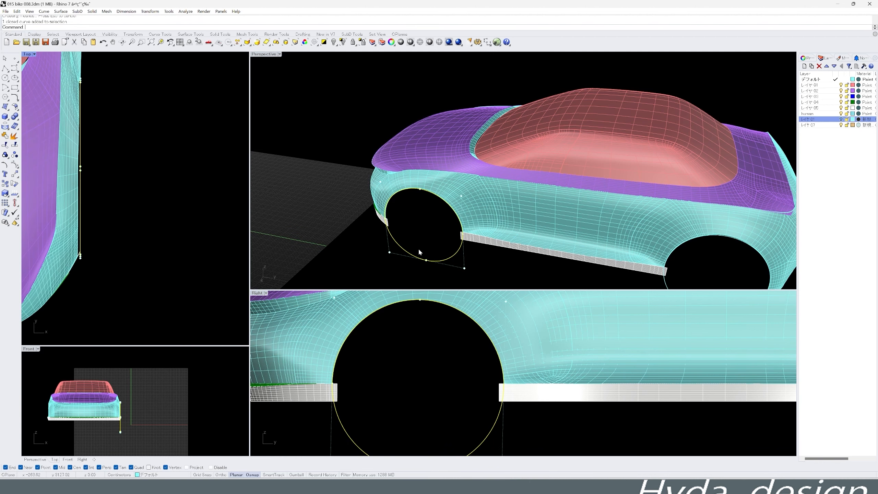
{"action": "type", "text": "0"}
{"action": "key", "text": "Return"}
{"action": "left_click", "coordinate": [413, 342]}
- Offset the rear wheel-arch circle inward and fill both pairs of circles with flat ring surfaces
{"action": "scroll", "coordinate": [449, 346], "scroll_direction": "down", "scroll_amount": 6}
{"action": "right_click_drag", "start_coordinate": [636, 348], "coordinate": [551, 353]}
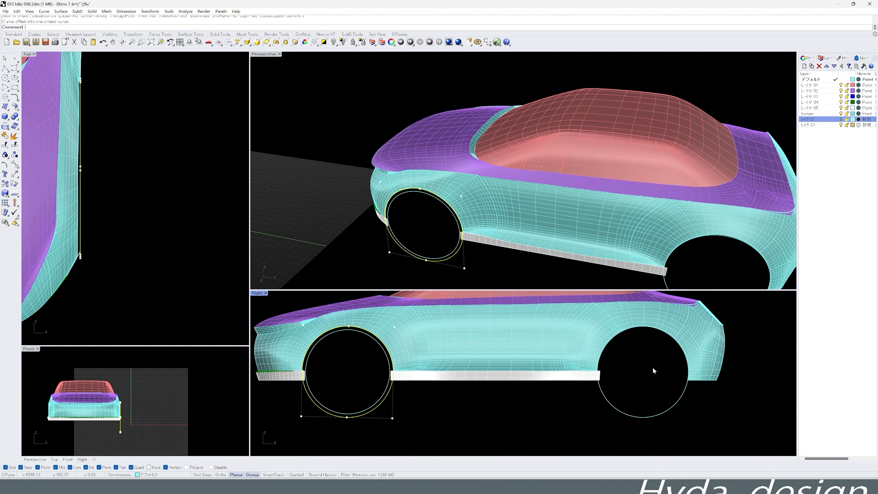
{"action": "left_click", "coordinate": [436, 397]}
{"action": "mouse_move", "coordinate": [477, 208]}
{"action": "right_mouse_down"}
{"action": "mouse_move", "coordinate": [588, 194]}
{"action": "mouse_move", "coordinate": [484, 180]}
{"action": "right_mouse_up"}
- Draw a horizontal line along the car's lower edge and trim away the lower halves of both rings
{"action": "middle_click", "coordinate": [388, 376]}
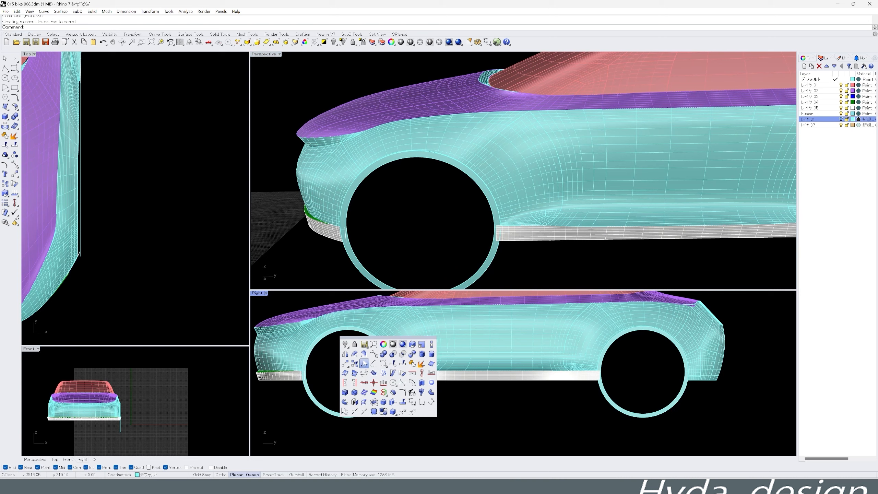
{"action": "left_click", "coordinate": [363, 362]}
{"action": "left_click", "coordinate": [313, 373]}
{"action": "left_click", "coordinate": [584, 374]}
{"action": "middle_click", "coordinate": [565, 386]}
{"action": "right_click_drag", "start_coordinate": [503, 255], "coordinate": [595, 228]}
{"action": "scroll", "coordinate": [553, 208], "scroll_direction": "down", "scroll_amount": 4}
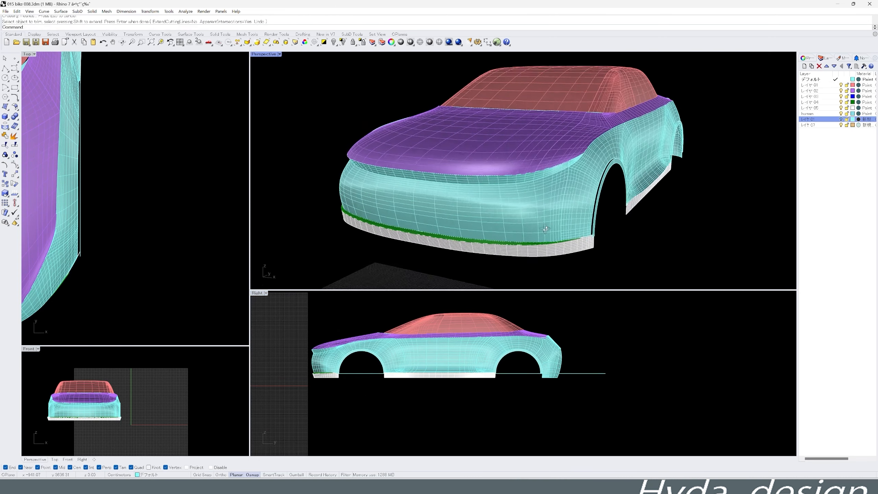
- Isolate the lower body panels and arch rings by hiding the bonnet, roof and lower sill parts
{"action": "scroll", "coordinate": [539, 228], "scroll_direction": "up", "scroll_amount": 4}
{"action": "left_click", "coordinate": [535, 236]}
{"action": "left_click", "coordinate": [562, 251]}
{"action": "left_click", "coordinate": [512, 187], "text": "shift"}
{"action": "right_click_drag", "start_coordinate": [587, 194], "coordinate": [539, 172]}
{"action": "left_click", "coordinate": [352, 42]}
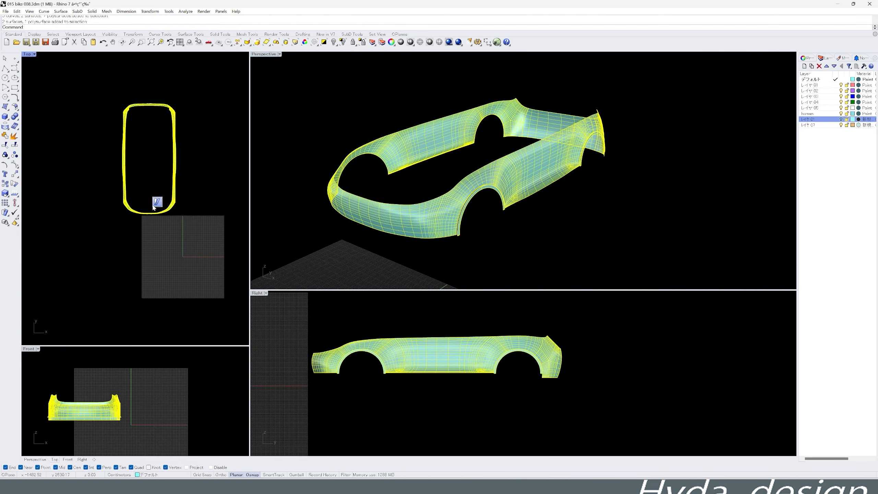
- Remove the body's far side and draw a lengthwise centre line extending past both ends of the car
{"action": "key", "text": "Delete"}
{"action": "right_click_drag", "start_coordinate": [450, 194], "coordinate": [481, 183]}
{"action": "scroll", "coordinate": [154, 108], "scroll_direction": "up", "scroll_amount": 8}
{"action": "scroll", "coordinate": [135, 207], "scroll_direction": "down", "scroll_amount": 6}
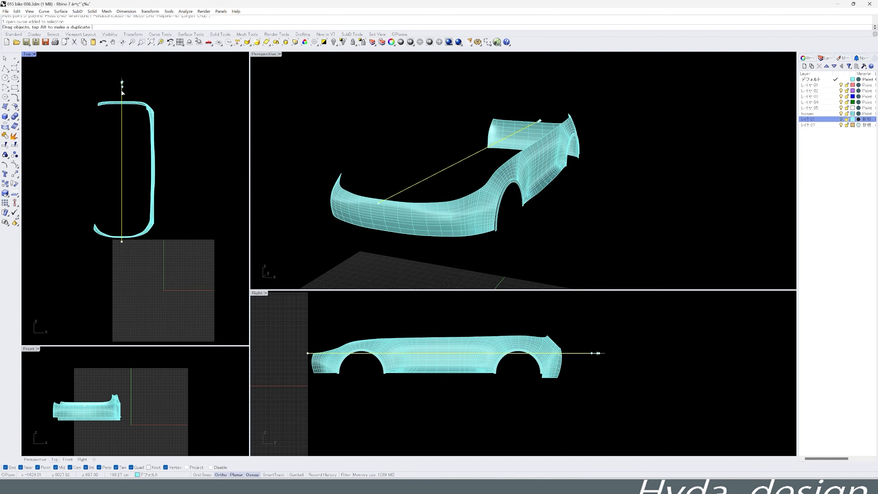
{"action": "left_click", "coordinate": [122, 82]}
- Trim the front and rear body panels at the centre line and delete the line
{"action": "left_click", "coordinate": [6, 145]}
{"action": "left_click", "coordinate": [93, 134]}
{"action": "left_click", "coordinate": [88, 294]}
{"action": "right_click", "coordinate": [87, 294]}
{"action": "left_click", "coordinate": [5, 145]}
{"action": "left_click", "coordinate": [365, 166]}
{"action": "mouse_move", "coordinate": [449, 207]}
{"action": "right_mouse_down"}
{"action": "mouse_move", "coordinate": [387, 194]}
{"action": "mouse_move", "coordinate": [405, 225]}
{"action": "right_mouse_up"}
{"action": "key", "text": "Delete"}
- Draw a line along the body's lower edge, trim off the ring ends below it and delete the line
{"action": "scroll", "coordinate": [160, 286], "scroll_direction": "up", "scroll_amount": 10}
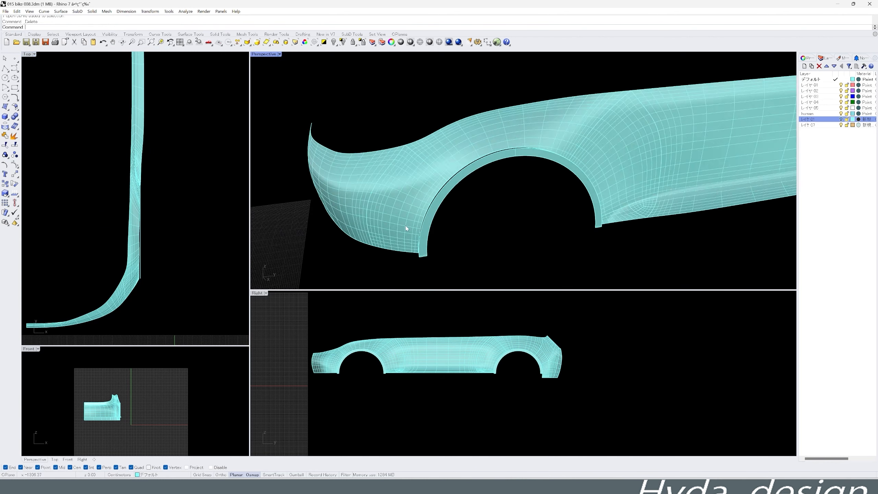
{"action": "scroll", "coordinate": [336, 373], "scroll_direction": "up", "scroll_amount": 13}
{"action": "scroll", "coordinate": [346, 367], "scroll_direction": "down", "scroll_amount": 10}
{"action": "left_click", "coordinate": [324, 363]}
{"action": "left_click", "coordinate": [729, 364]}
{"action": "left_click", "coordinate": [5, 146]}
{"action": "left_click", "coordinate": [688, 369]}
{"action": "scroll", "coordinate": [674, 361], "scroll_direction": "down", "scroll_amount": 8}
{"action": "key", "text": "Delete"}
- Extract isocurves from the body surface around the front wheel arch, toggling the direction as needed
{"action": "right_click_drag", "start_coordinate": [484, 221], "coordinate": [518, 224]}
{"action": "left_click", "coordinate": [566, 203]}
{"action": "left_click", "coordinate": [476, 239]}
{"action": "middle_click", "coordinate": [475, 244]}
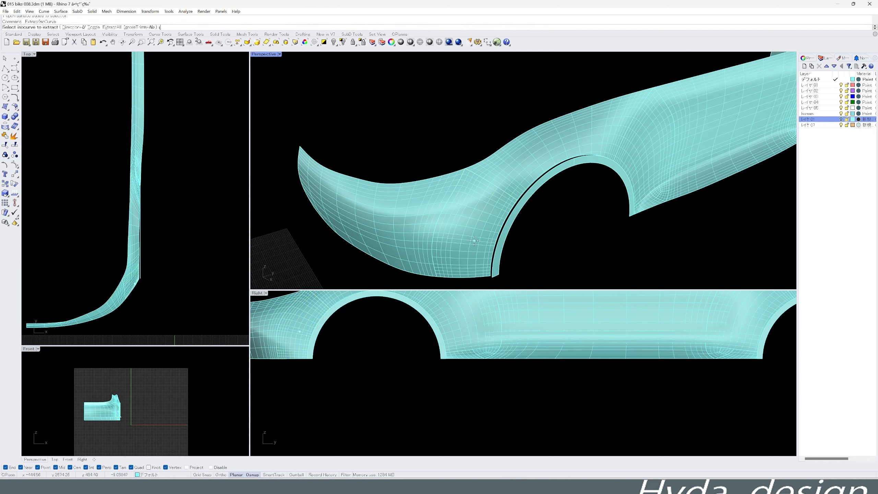
{"action": "right_click_drag", "start_coordinate": [518, 186], "coordinate": [495, 166]}
{"action": "left_click", "coordinate": [496, 183]}
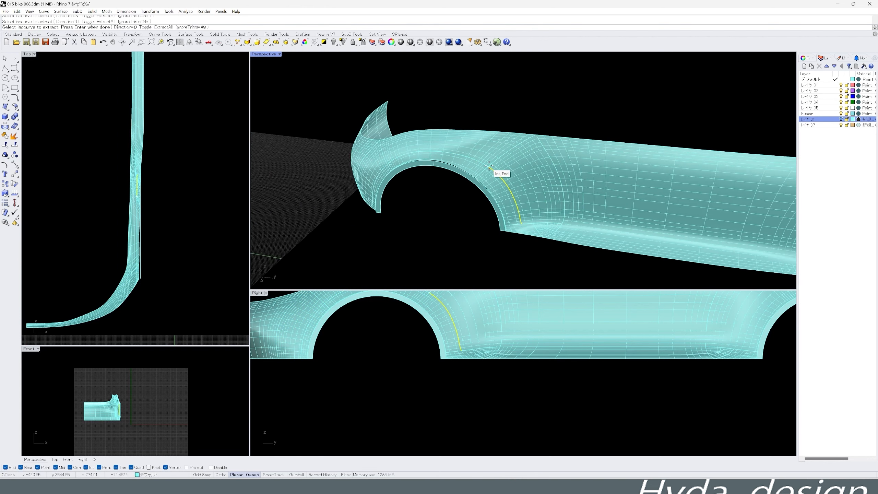
{"action": "scroll", "coordinate": [519, 229], "scroll_direction": "up", "scroll_amount": 9}
{"action": "right_click", "coordinate": [526, 235]}
{"action": "type", "text": "t"}
{"action": "scroll", "coordinate": [529, 225], "scroll_direction": "down", "scroll_amount": 7}
{"action": "scroll", "coordinate": [484, 367], "scroll_direction": "down", "scroll_amount": 4}
{"action": "scroll", "coordinate": [439, 187], "scroll_direction": "up", "scroll_amount": 3}
- Trim away the body surface between the extracted isocurves and the front wheel-arch ring
{"action": "left_click", "coordinate": [5, 146]}
{"action": "left_click", "coordinate": [457, 166]}
{"action": "left_click", "coordinate": [511, 192]}
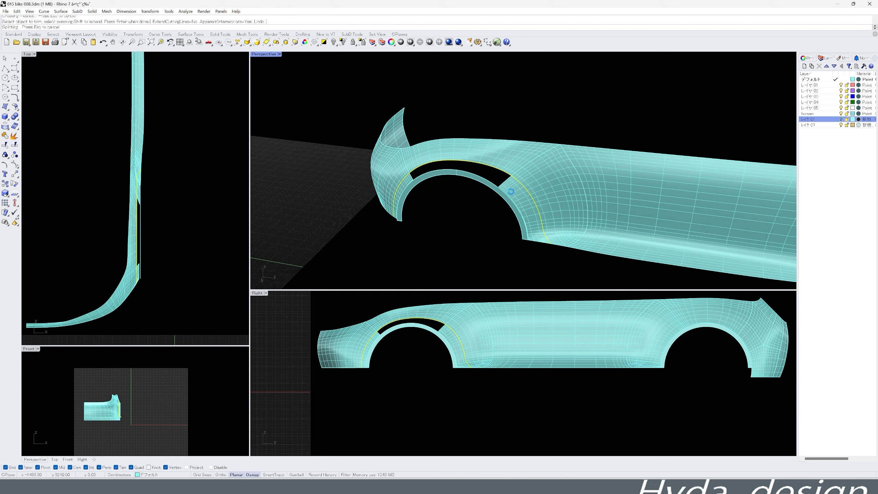
{"action": "scroll", "coordinate": [410, 206], "scroll_direction": "up", "scroll_amount": 5}
- Extend the front body's lower edge as a straight line past the arch ring and move the ring to meet it
{"action": "middle_click", "coordinate": [409, 245]}
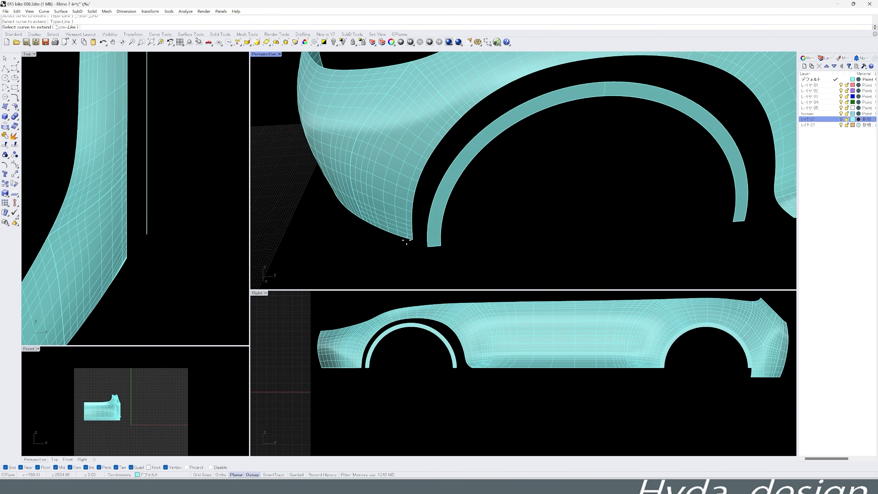
{"action": "left_click", "coordinate": [407, 240]}
{"action": "left_click", "coordinate": [491, 255]}
{"action": "scroll", "coordinate": [489, 245], "scroll_direction": "down", "scroll_amount": 5}
{"action": "scroll", "coordinate": [402, 342], "scroll_direction": "up", "scroll_amount": 4}
{"action": "middle_click", "coordinate": [401, 342]}
{"action": "left_click", "coordinate": [387, 341]}
{"action": "left_click", "coordinate": [359, 320]}
{"action": "scroll", "coordinate": [157, 254], "scroll_direction": "up", "scroll_amount": 2}
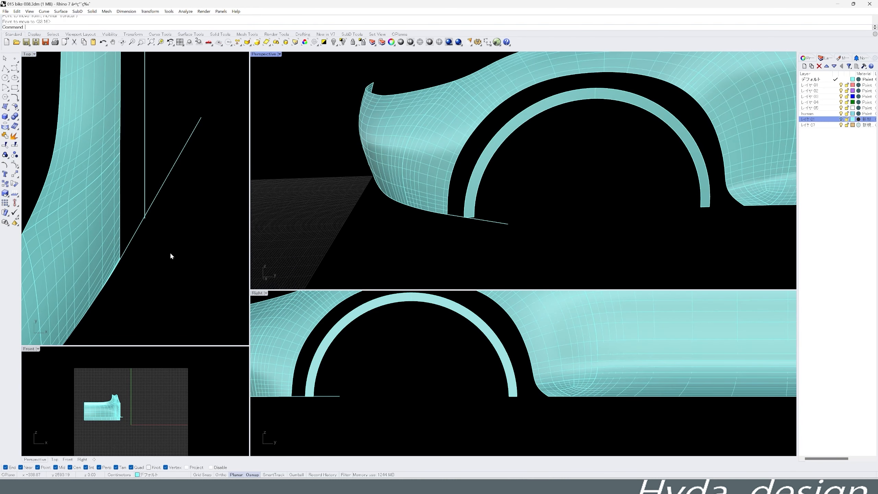
- Draw short connecting curves from the front arch ring's lower ends to the adjacent corners of the body's lower edge
{"action": "left_click", "coordinate": [341, 360]}
{"action": "scroll", "coordinate": [132, 248], "scroll_direction": "up", "scroll_amount": 4}
{"action": "left_click", "coordinate": [151, 203]}
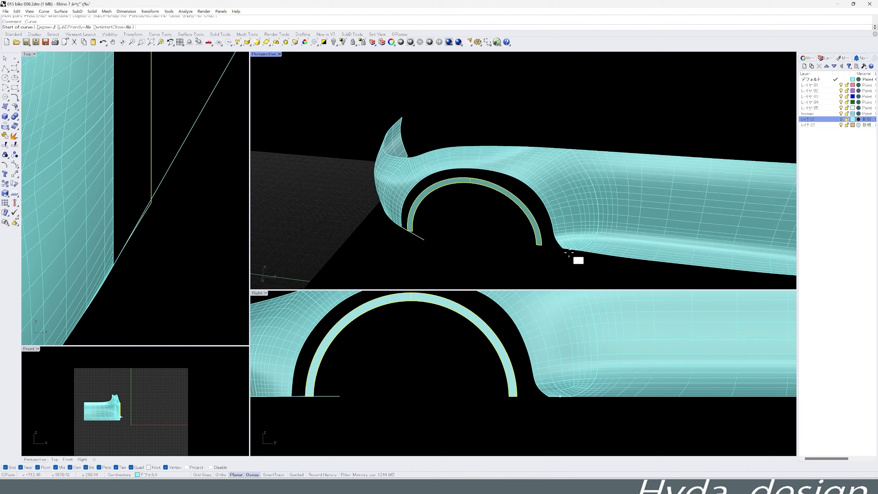
{"action": "scroll", "coordinate": [567, 252], "scroll_direction": "up", "scroll_amount": 5}
{"action": "middle_click", "coordinate": [560, 250]}
{"action": "left_click", "coordinate": [545, 237]}
{"action": "left_click", "coordinate": [580, 251]}
{"action": "left_click", "coordinate": [535, 245]}
{"action": "left_click", "coordinate": [504, 242]}
{"action": "right_click", "coordinate": [505, 241]}
{"action": "scroll", "coordinate": [506, 243], "scroll_direction": "down", "scroll_amount": 10}
{"action": "right_click_drag", "start_coordinate": [506, 242], "coordinate": [539, 239]}
- Delete the long straight extension line at the front body's lower edge
{"action": "scroll", "coordinate": [489, 374], "scroll_direction": "down", "scroll_amount": 4}
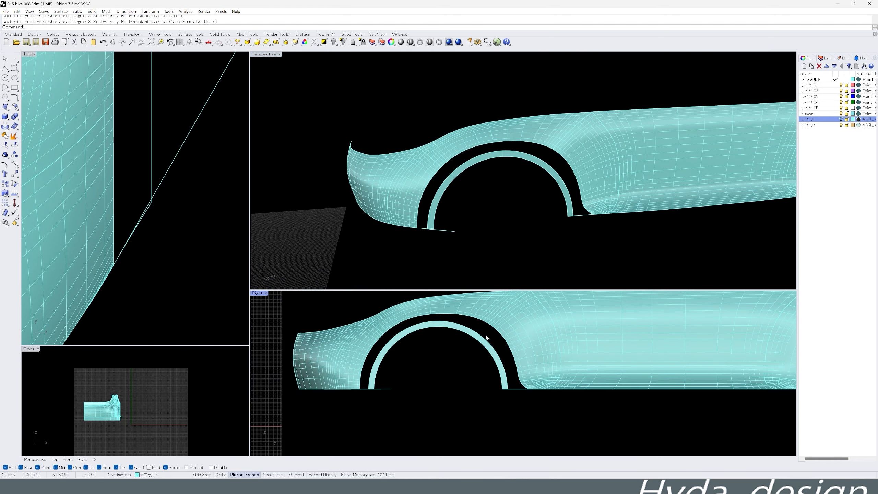
{"action": "left_click", "coordinate": [446, 231]}
{"action": "key", "text": "Delete"}
{"action": "scroll", "coordinate": [561, 242], "scroll_direction": "up", "scroll_amount": 8}
- Draw three radial lines across the gap between the front arch ring and the body, extending them as needed
{"action": "scroll", "coordinate": [504, 265], "scroll_direction": "down", "scroll_amount": 10}
{"action": "right_click_drag", "start_coordinate": [505, 266], "coordinate": [536, 264]}
{"action": "scroll", "coordinate": [502, 321], "scroll_direction": "up", "scroll_amount": 6}
{"action": "middle_click", "coordinate": [501, 325]}
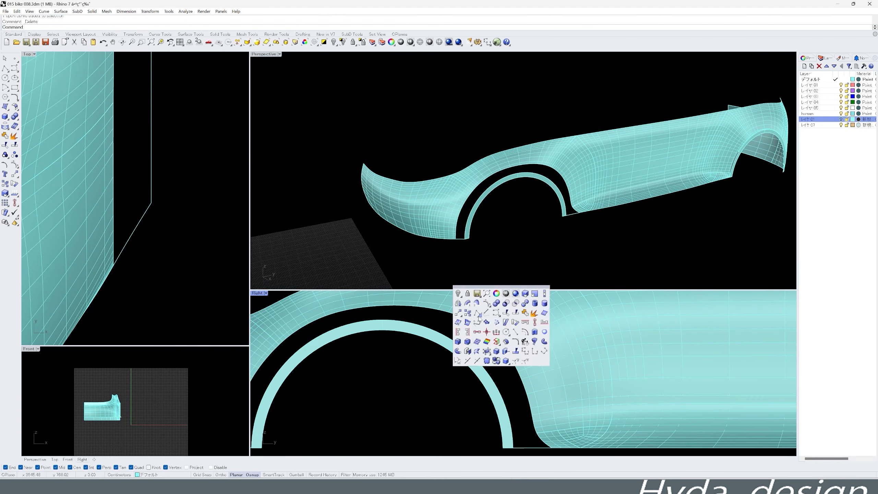
{"action": "right_click", "coordinate": [432, 343]}
{"action": "right_click_drag", "start_coordinate": [432, 343], "coordinate": [515, 343]}
{"action": "left_click", "coordinate": [362, 344]}
{"action": "left_click", "coordinate": [374, 356]}
{"action": "left_click", "coordinate": [619, 433]}
{"action": "left_click", "coordinate": [595, 436]}
{"action": "left_click", "coordinate": [619, 401]}
{"action": "scroll", "coordinate": [510, 398], "scroll_direction": "down", "scroll_amount": 2}
{"action": "left_click", "coordinate": [493, 357]}
{"action": "left_click", "coordinate": [548, 339]}
{"action": "scroll", "coordinate": [572, 207], "scroll_direction": "up", "scroll_amount": 5}
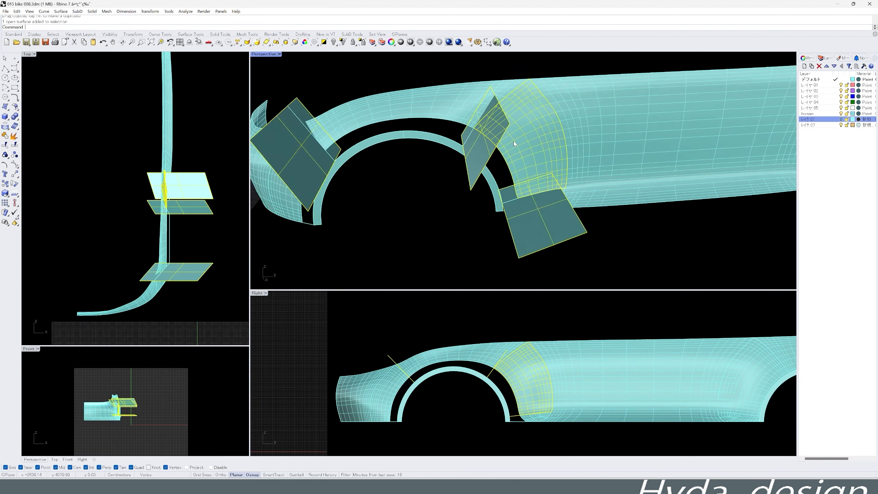
- Intersect the planes extruded from the radial lines with the body surfaces and delete the planes
{"action": "middle_click", "coordinate": [337, 158]}
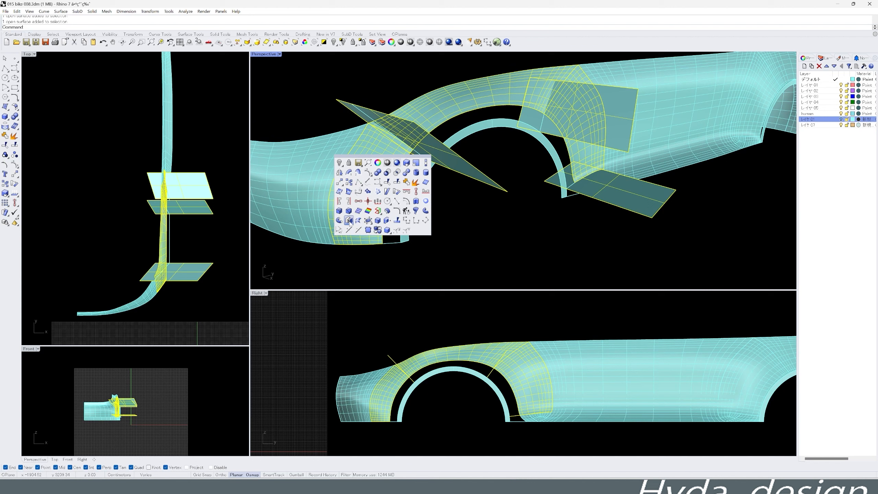
{"action": "left_click", "coordinate": [422, 158]}
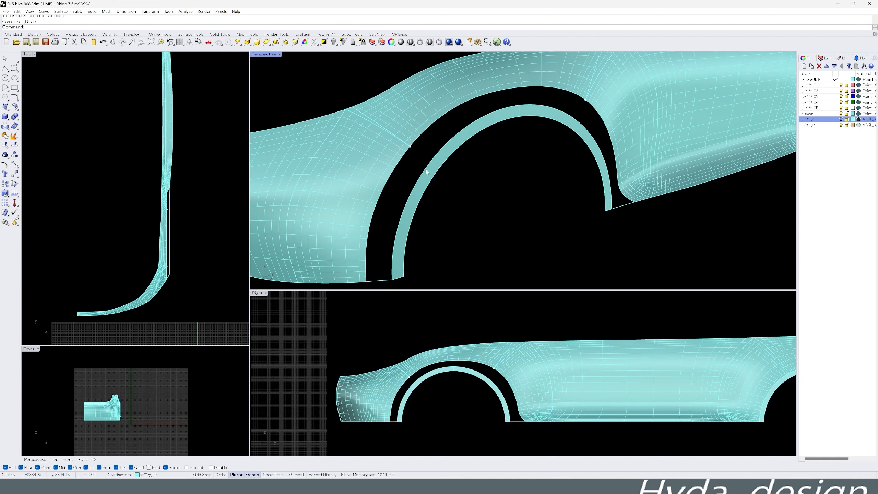
{"action": "scroll", "coordinate": [398, 173], "scroll_direction": "up", "scroll_amount": 2}
- Extend the three intersection curves smoothly from the body's arch edge past the front arch ring
{"action": "middle_click", "coordinate": [380, 163]}
{"action": "left_click", "coordinate": [457, 187]}
{"action": "scroll", "coordinate": [457, 186], "scroll_direction": "down", "scroll_amount": 3}
{"action": "left_click", "coordinate": [546, 145]}
{"action": "left_click", "coordinate": [512, 212]}
{"action": "left_click", "coordinate": [594, 229]}
{"action": "left_click", "coordinate": [557, 250]}
{"action": "right_click_drag", "start_coordinate": [491, 239], "coordinate": [549, 243]}
{"action": "scroll", "coordinate": [510, 237], "scroll_direction": "up", "scroll_amount": 4}
- Draw a section curve across the rear upper arch gap from the body edge to the ring and delete the extended guide
{"action": "left_click", "coordinate": [521, 237]}
{"action": "scroll", "coordinate": [493, 239], "scroll_direction": "up", "scroll_amount": 6}
{"action": "scroll", "coordinate": [517, 418], "scroll_direction": "up", "scroll_amount": 8}
{"action": "scroll", "coordinate": [539, 332], "scroll_direction": "down", "scroll_amount": 7}
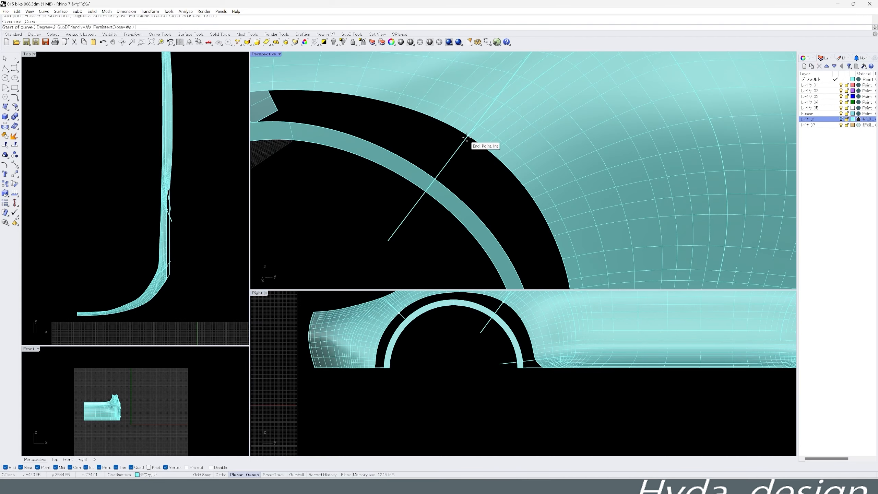
{"action": "left_click", "coordinate": [467, 139]}
{"action": "right_click_drag", "start_coordinate": [484, 152], "coordinate": [549, 187]}
{"action": "left_click", "coordinate": [565, 188]}
{"action": "mouse_move", "coordinate": [501, 204]}
{"action": "right_mouse_down"}
{"action": "mouse_move", "coordinate": [600, 195]}
{"action": "mouse_move", "coordinate": [449, 159]}
{"action": "mouse_move", "coordinate": [496, 190]}
{"action": "mouse_move", "coordinate": [584, 214]}
{"action": "right_mouse_up"}
{"action": "middle_click", "coordinate": [446, 158]}
{"action": "left_click", "coordinate": [438, 181]}
{"action": "right_click", "coordinate": [438, 181]}
{"action": "key", "text": "Delete"}
{"action": "scroll", "coordinate": [182, 208], "scroll_direction": "up", "scroll_amount": 8}
{"action": "scroll", "coordinate": [496, 190], "scroll_direction": "down", "scroll_amount": 8}
- Replace the extended guide at the arch's front upper side with a short section curve reaching the ring
{"action": "scroll", "coordinate": [542, 200], "scroll_direction": "up", "scroll_amount": 10}
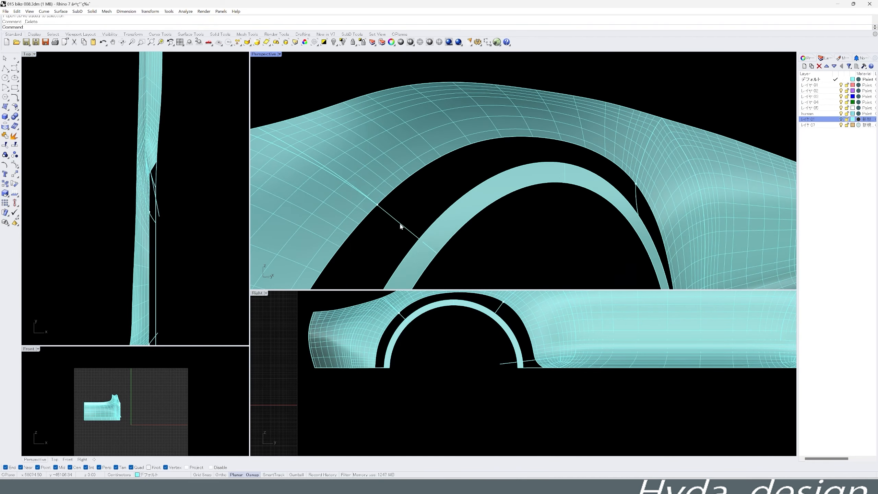
{"action": "key", "text": "Delete"}
{"action": "right_click_drag", "start_coordinate": [416, 239], "coordinate": [450, 235]}
{"action": "scroll", "coordinate": [415, 238], "scroll_direction": "down", "scroll_amount": 6}
{"action": "scroll", "coordinate": [408, 314], "scroll_direction": "up", "scroll_amount": 8}
{"action": "scroll", "coordinate": [426, 330], "scroll_direction": "down", "scroll_amount": 4}
- Try a two-rail sweep between the body's front arch edge and the ring, starting from the front lower connecting curve
{"action": "scroll", "coordinate": [374, 242], "scroll_direction": "up", "scroll_amount": 10}
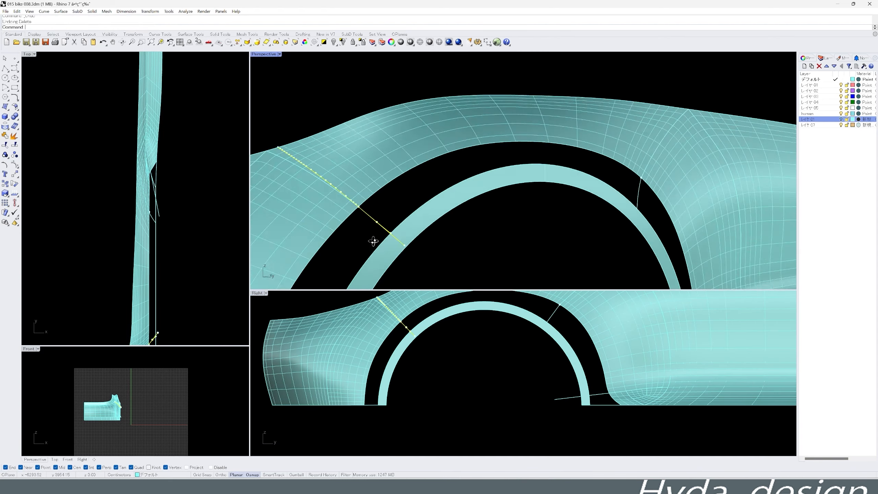
{"action": "right_click", "coordinate": [397, 208]}
{"action": "left_click", "coordinate": [419, 139]}
{"action": "key", "text": "Delete"}
{"action": "scroll", "coordinate": [493, 230], "scroll_direction": "down", "scroll_amount": 8}
{"action": "double_click", "coordinate": [265, 54]}
{"action": "right_click_drag", "start_coordinate": [333, 141], "coordinate": [366, 242]}
{"action": "scroll", "coordinate": [364, 263], "scroll_direction": "up", "scroll_amount": 2}
{"action": "middle_click", "coordinate": [363, 284]}
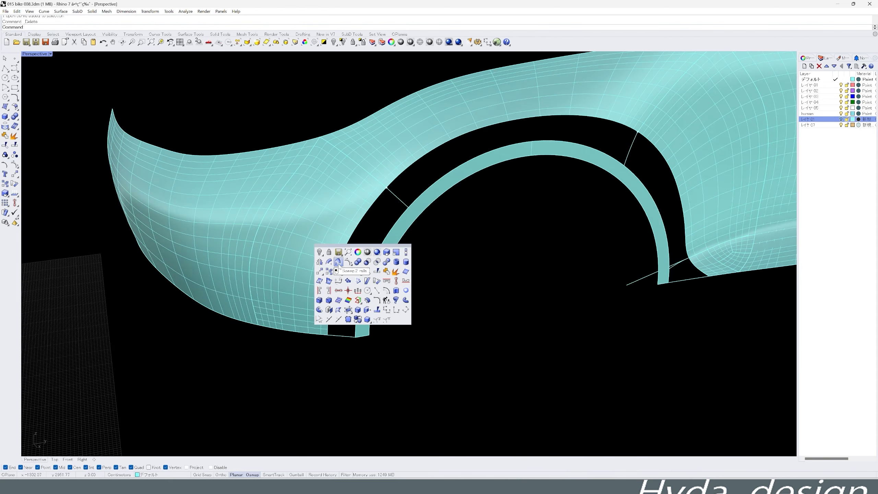
{"action": "left_click", "coordinate": [359, 296]}
{"action": "left_click", "coordinate": [342, 336]}
{"action": "left_click", "coordinate": [397, 198]}
{"action": "right_click", "coordinate": [397, 197]}
{"action": "left_click", "coordinate": [305, 334]}
{"action": "right_click_drag", "start_coordinate": [346, 270], "coordinate": [406, 210]}
{"action": "key", "text": "ctrl+z"}
- Sweep a two-rail surface between the body's front arch edge and the ring's outer edge, with tangency on the body side
{"action": "middle_click", "coordinate": [294, 275]}
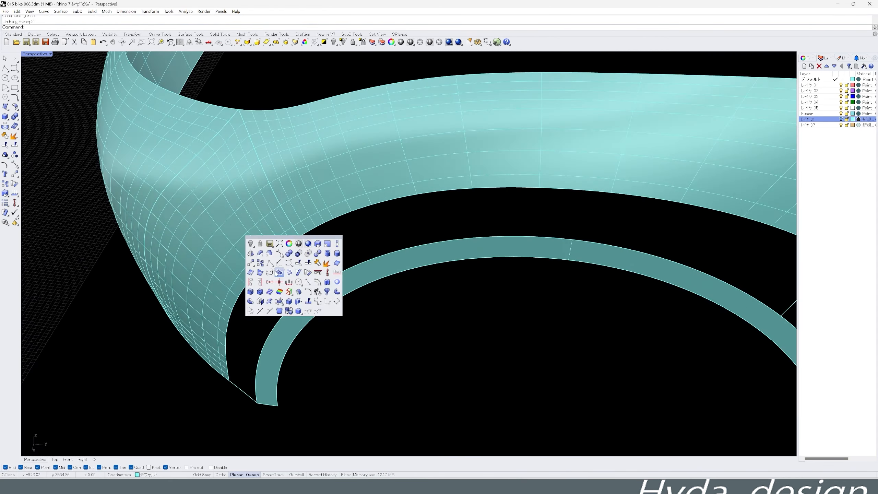
{"action": "left_click", "coordinate": [441, 281]}
{"action": "middle_click", "coordinate": [354, 305]}
{"action": "left_click", "coordinate": [351, 316]}
{"action": "left_click", "coordinate": [250, 278]}
{"action": "right_click", "coordinate": [315, 266]}
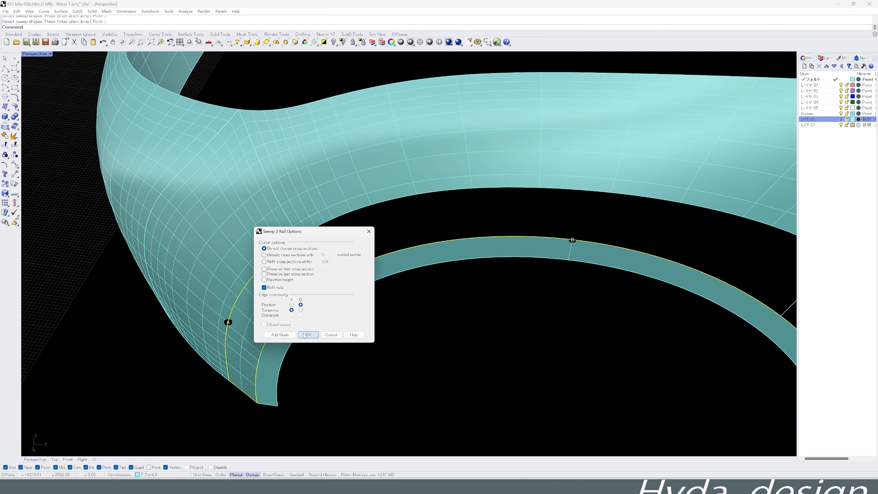
{"action": "left_click", "coordinate": [309, 335]}
{"action": "right_click_drag", "start_coordinate": [311, 294], "coordinate": [381, 277]}
- Sweep a two-rail surface across the upper part of the front arch gap up to the rear upper section curve
{"action": "right_click", "coordinate": [387, 256]}
{"action": "left_click", "coordinate": [395, 217]}
{"action": "left_click", "coordinate": [423, 274]}
{"action": "left_click", "coordinate": [672, 189]}
{"action": "right_click", "coordinate": [653, 172]}
{"action": "right_click_drag", "start_coordinate": [519, 263], "coordinate": [432, 263]}
{"action": "left_click", "coordinate": [307, 334]}
- Sweep a two-rail surface down the rear side of the front arch gap between the upper and lower section curves
{"action": "right_click", "coordinate": [553, 214]}
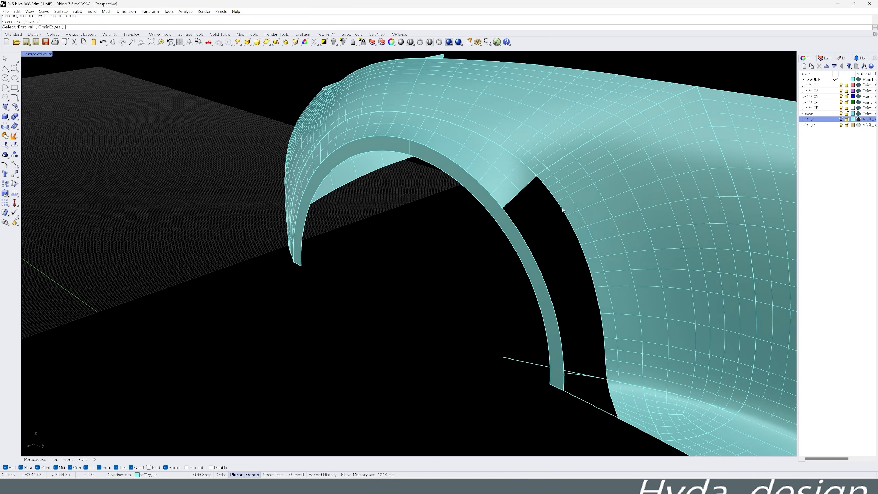
{"action": "left_click", "coordinate": [539, 217]}
{"action": "left_click", "coordinate": [585, 374]}
{"action": "right_click", "coordinate": [579, 326]}
{"action": "left_click", "coordinate": [308, 334]}
{"action": "scroll", "coordinate": [367, 235], "scroll_direction": "down", "scroll_amount": 5}
{"action": "scroll", "coordinate": [480, 307], "scroll_direction": "up", "scroll_amount": 8}
- Close the small rear lower gap with a two-rail sweep, using position at the ring and tangency at the body edge
{"action": "right_click", "coordinate": [512, 294]}
{"action": "left_click", "coordinate": [518, 283]}
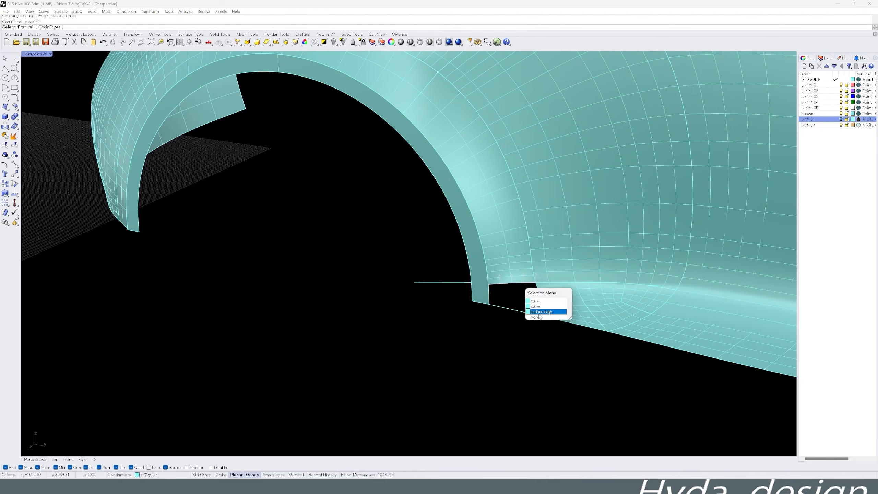
{"action": "left_click", "coordinate": [541, 312]}
{"action": "left_click", "coordinate": [538, 315]}
{"action": "right_click", "coordinate": [537, 316]}
{"action": "scroll", "coordinate": [490, 309], "scroll_direction": "up", "scroll_amount": 3}
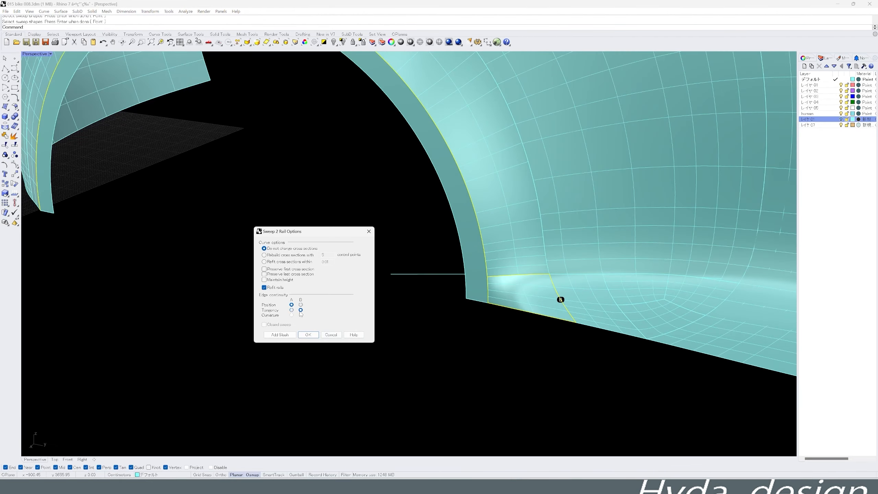
{"action": "left_click", "coordinate": [307, 334]}
- Delete the leftover guide curves around the front wheel arch
{"action": "right_click_drag", "start_coordinate": [484, 277], "coordinate": [449, 322]}
{"action": "left_click", "coordinate": [448, 347]}
{"action": "key", "text": "Delete"}
{"action": "left_click", "coordinate": [612, 286]}
{"action": "key", "text": "Delete"}
{"action": "right_click_drag", "start_coordinate": [518, 287], "coordinate": [432, 272], "text": "shift"}
{"action": "mouse_move", "coordinate": [391, 194]}
{"action": "right_mouse_down"}
{"action": "mouse_move", "coordinate": [417, 225]}
{"action": "mouse_move", "coordinate": [388, 194]}
{"action": "right_mouse_up"}
- Show all hidden car parts and delete the remaining stray construction objects
{"action": "key", "text": "ctrl+alt+h"}
{"action": "scroll", "coordinate": [346, 304], "scroll_direction": "up", "scroll_amount": 8}
{"action": "scroll", "coordinate": [188, 328], "scroll_direction": "up", "scroll_amount": 2}
{"action": "left_click", "coordinate": [169, 314]}
{"action": "key", "text": "Delete"}
{"action": "key", "text": "Delete"}
{"action": "scroll", "coordinate": [176, 324], "scroll_direction": "down", "scroll_amount": 8}
- Switch display modes to inspect the shading of the new front wheel-arch flare
{"action": "right_click_drag", "start_coordinate": [305, 194], "coordinate": [406, 227]}
{"action": "scroll", "coordinate": [359, 221], "scroll_direction": "up", "scroll_amount": 3}
{"action": "right_click_drag", "start_coordinate": [504, 148], "coordinate": [356, 228], "text": "shift"}
{"action": "left_click", "coordinate": [449, 42]}
{"action": "right_click_drag", "start_coordinate": [473, 94], "coordinate": [452, 91]}
{"action": "left_click", "coordinate": [439, 42]}
- Extract isocurves from the body surface beside the rear wheel arch
{"action": "right_click_drag", "start_coordinate": [539, 261], "coordinate": [543, 289]}
{"action": "scroll", "coordinate": [539, 297], "scroll_direction": "up", "scroll_amount": 5}
{"action": "left_click", "coordinate": [530, 311]}
{"action": "middle_click", "coordinate": [509, 341]}
{"action": "scroll", "coordinate": [566, 311], "scroll_direction": "down", "scroll_amount": 5}
{"action": "right_click_drag", "start_coordinate": [587, 308], "coordinate": [570, 310]}
{"action": "left_click", "coordinate": [615, 334]}
{"action": "middle_click", "coordinate": [614, 335]}
{"action": "right_click_drag", "start_coordinate": [613, 272], "coordinate": [622, 235]}
{"action": "left_click", "coordinate": [614, 221]}
{"action": "left_click", "coordinate": [614, 222]}
{"action": "right_click", "coordinate": [615, 223]}
{"action": "scroll", "coordinate": [622, 237], "scroll_direction": "down", "scroll_amount": 6}
- Trim away the body surfaces inside the large circle around the rear wheel arch and delete the circle
{"action": "double_click", "coordinate": [36, 54]}
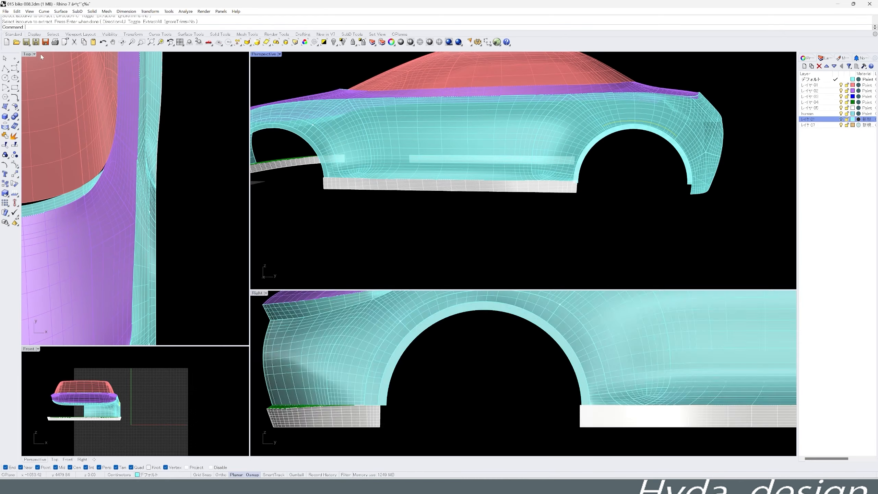
{"action": "scroll", "coordinate": [450, 353], "scroll_direction": "down", "scroll_amount": 4}
{"action": "right_click_drag", "start_coordinate": [678, 353], "coordinate": [328, 361]}
{"action": "middle_click", "coordinate": [572, 359]}
{"action": "left_click", "coordinate": [611, 424]}
{"action": "scroll", "coordinate": [594, 392], "scroll_direction": "up", "scroll_amount": 4}
{"action": "left_click", "coordinate": [619, 394]}
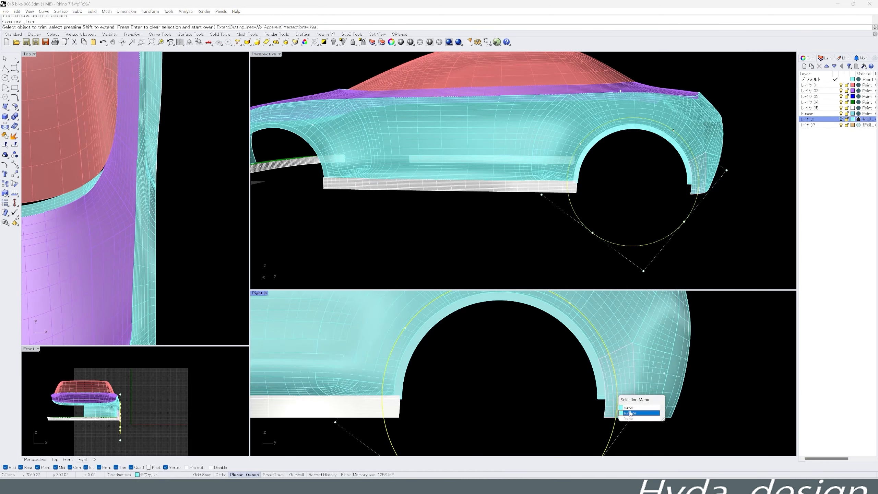
{"action": "left_click", "coordinate": [629, 414]}
{"action": "scroll", "coordinate": [484, 367], "scroll_direction": "up", "scroll_amount": 3}
{"action": "left_click", "coordinate": [419, 387]}
{"action": "left_click", "coordinate": [416, 405]}
{"action": "key", "text": "Delete"}
{"action": "scroll", "coordinate": [518, 387], "scroll_direction": "down", "scroll_amount": 7}
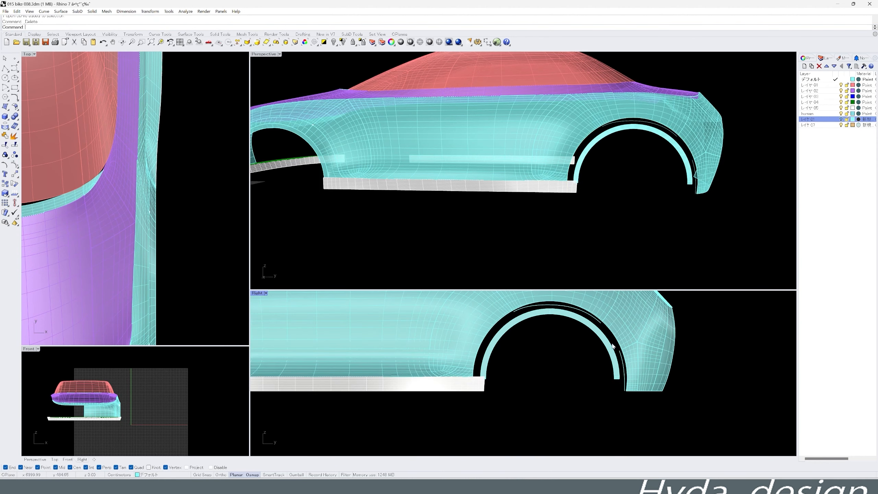
- Delete the thin leftover strip around the rear wheel arch and draw straight lines bridging the gap on the arch's front side
{"action": "left_click", "coordinate": [629, 163]}
{"action": "key", "text": "Delete"}
{"action": "middle_click", "coordinate": [623, 167]}
{"action": "left_click", "coordinate": [600, 152]}
{"action": "left_click", "coordinate": [595, 183]}
{"action": "left_click", "coordinate": [600, 194]}
{"action": "right_click", "coordinate": [600, 196]}
{"action": "left_click", "coordinate": [533, 241]}
{"action": "left_click", "coordinate": [551, 247]}
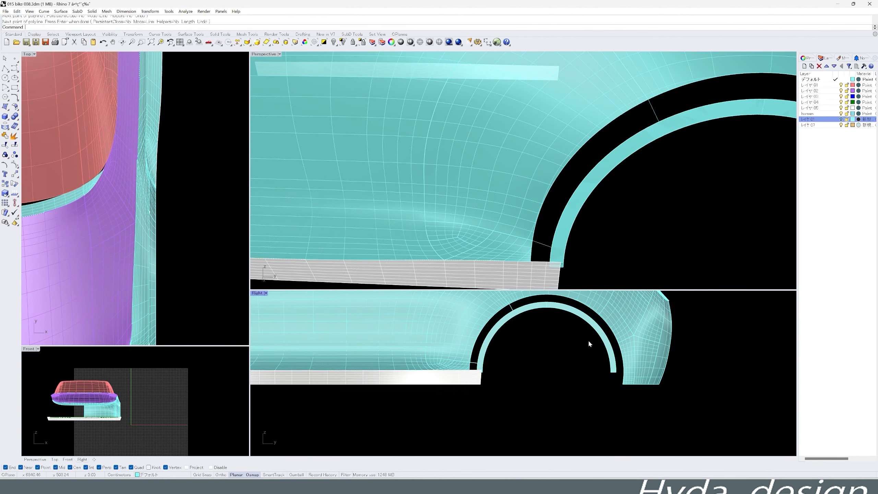
- Draw further short lines bridging the gap between the arch ring and the body on the arch's rear side
{"action": "scroll", "coordinate": [587, 345], "scroll_direction": "up", "scroll_amount": 4}
{"action": "left_click", "coordinate": [578, 390]}
{"action": "left_click", "coordinate": [568, 395]}
{"action": "left_click", "coordinate": [522, 403]}
{"action": "left_click", "coordinate": [542, 403]}
{"action": "scroll", "coordinate": [545, 401], "scroll_direction": "down", "scroll_amount": 8}
{"action": "scroll", "coordinate": [585, 389], "scroll_direction": "down", "scroll_amount": 5}
- Extend the bridging lines around the rear wheel arch outward across the body side
{"action": "scroll", "coordinate": [501, 184], "scroll_direction": "down", "scroll_amount": 10}
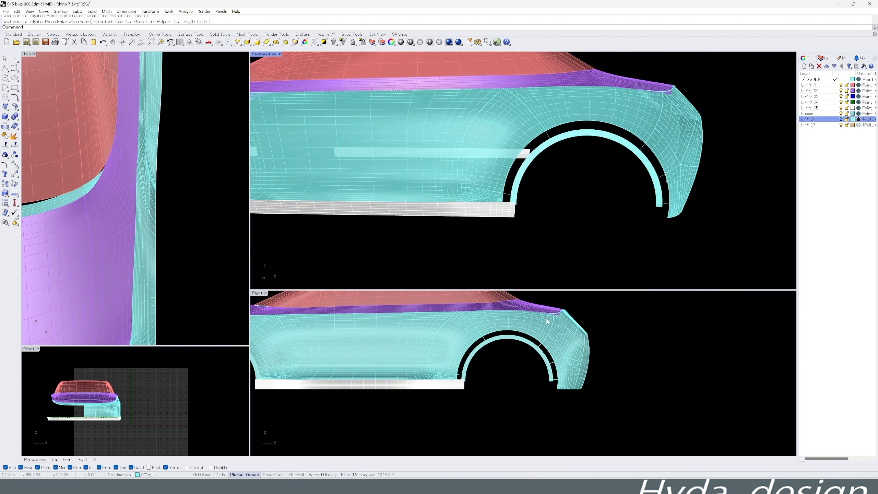
{"action": "scroll", "coordinate": [567, 330], "scroll_direction": "up", "scroll_amount": 2}
{"action": "right_click_drag", "start_coordinate": [570, 173], "coordinate": [494, 192]}
{"action": "scroll", "coordinate": [542, 335], "scroll_direction": "up", "scroll_amount": 9}
{"action": "left_click", "coordinate": [583, 399]}
{"action": "left_click", "coordinate": [663, 366]}
{"action": "scroll", "coordinate": [629, 401], "scroll_direction": "down", "scroll_amount": 2}
{"action": "left_click", "coordinate": [416, 332]}
{"action": "left_click", "coordinate": [397, 299]}
{"action": "scroll", "coordinate": [432, 360], "scroll_direction": "down", "scroll_amount": 3}
{"action": "left_click", "coordinate": [399, 400]}
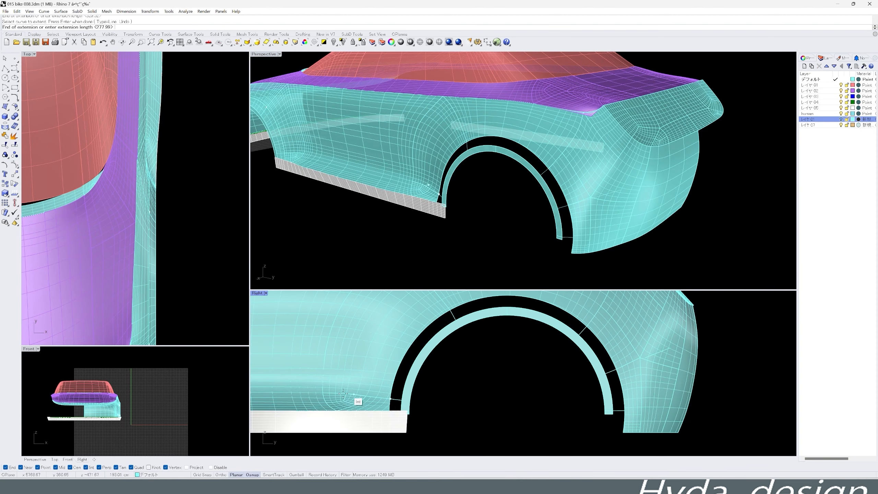
{"action": "left_click", "coordinate": [357, 400]}
{"action": "left_click", "coordinate": [620, 404]}
{"action": "left_click", "coordinate": [676, 403]}
{"action": "right_click", "coordinate": [670, 404]}
- Intersect the extruded bridging lines with the body surfaces around the rear arch and delete the extrusions
{"action": "left_click_drag", "start_coordinate": [486, 330], "coordinate": [616, 334]}
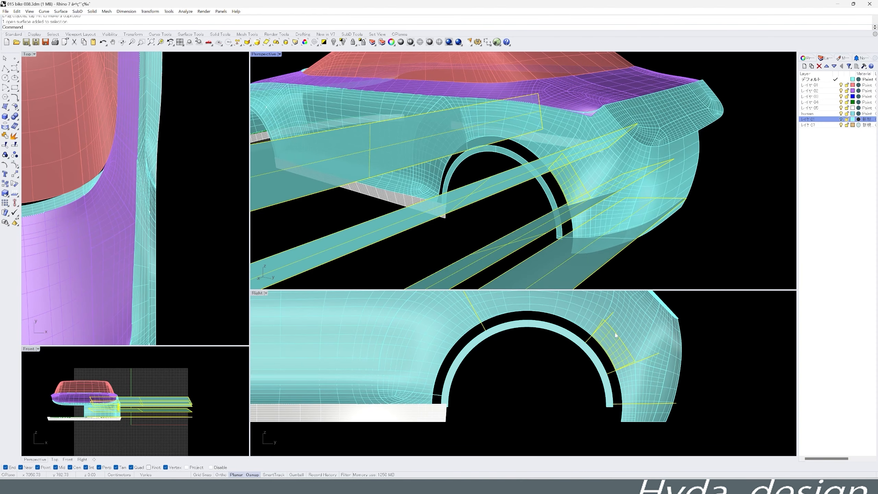
{"action": "scroll", "coordinate": [541, 323], "scroll_direction": "up", "scroll_amount": 2}
{"action": "key", "text": "ctrl+z"}
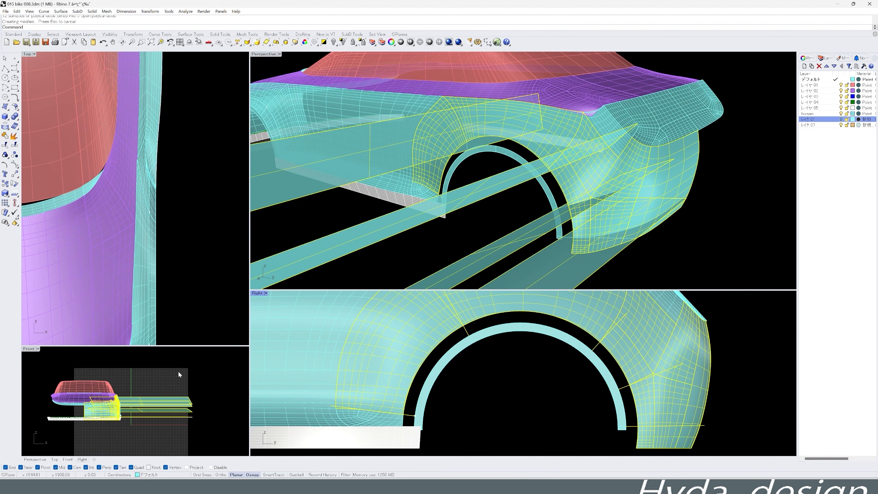
{"action": "left_click_drag", "start_coordinate": [221, 368], "coordinate": [136, 433]}
{"action": "key", "text": "Delete"}
- Extend the intersection curves past the body edge into the rear wheel opening
{"action": "right_click_drag", "start_coordinate": [518, 225], "coordinate": [582, 228]}
{"action": "key", "text": "F4"}
{"action": "right_click_drag", "start_coordinate": [463, 155], "coordinate": [535, 169]}
{"action": "scroll", "coordinate": [535, 169], "scroll_direction": "up", "scroll_amount": 3}
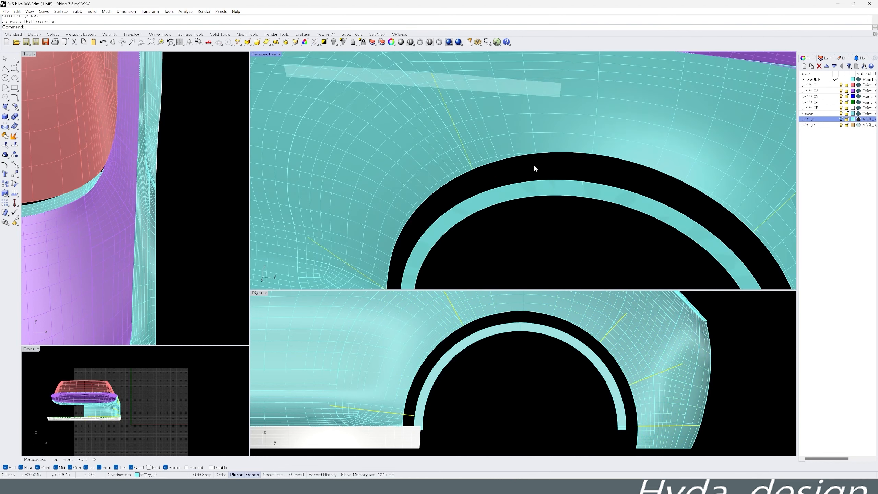
{"action": "scroll", "coordinate": [535, 169], "scroll_direction": "down", "scroll_amount": 4}
{"action": "left_click", "coordinate": [494, 188]}
{"action": "left_click", "coordinate": [503, 220]}
{"action": "left_click", "coordinate": [555, 173]}
{"action": "left_click", "coordinate": [533, 196]}
{"action": "left_click", "coordinate": [551, 184]}
{"action": "left_click", "coordinate": [571, 216]}
{"action": "scroll", "coordinate": [560, 231], "scroll_direction": "up", "scroll_amount": 4}
{"action": "scroll", "coordinate": [560, 231], "scroll_direction": "down", "scroll_amount": 7}
{"action": "right_click_drag", "start_coordinate": [561, 230], "coordinate": [539, 208]}
{"action": "scroll", "coordinate": [572, 153], "scroll_direction": "up", "scroll_amount": 5}
- Draw section curves from the body edge to the arch ring, guided by the extended curves on the arch's rear side
{"action": "left_click", "coordinate": [14, 68]}
{"action": "scroll", "coordinate": [628, 425], "scroll_direction": "up", "scroll_amount": 4}
{"action": "scroll", "coordinate": [525, 165], "scroll_direction": "up", "scroll_amount": 5}
{"action": "left_click", "coordinate": [564, 170]}
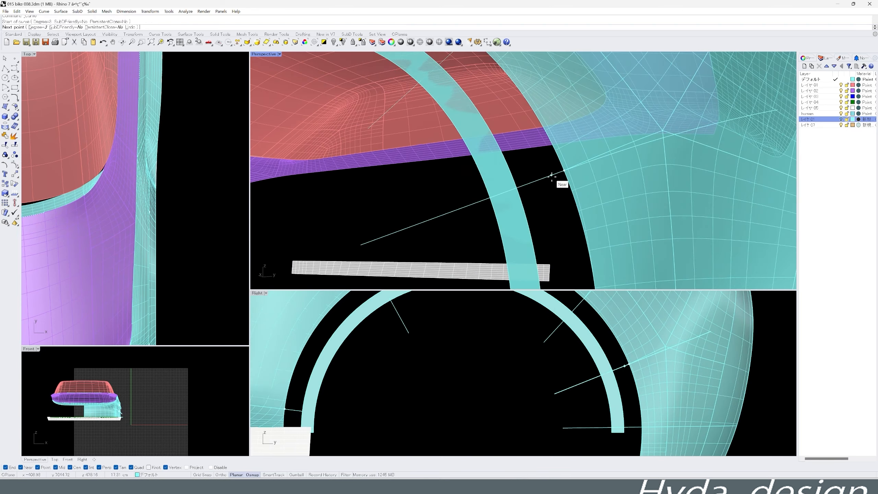
{"action": "left_click", "coordinate": [517, 188]}
{"action": "scroll", "coordinate": [456, 104], "scroll_direction": "down", "scroll_amount": 4}
{"action": "key", "text": "Return"}
{"action": "key", "text": "Return"}
{"action": "left_click", "coordinate": [471, 134]}
{"action": "left_click", "coordinate": [460, 150]}
{"action": "key", "text": "Return"}
{"action": "key", "text": "Return"}
- Draw another section curve from the body edge to the arch ring along the upper front guide curve
{"action": "right_click_drag", "start_coordinate": [402, 186], "coordinate": [481, 188]}
{"action": "left_click", "coordinate": [483, 191]}
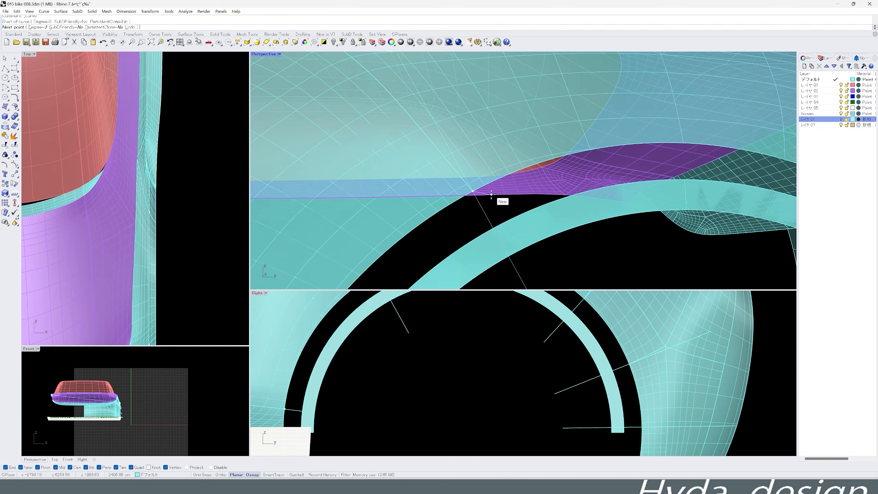
{"action": "left_click", "coordinate": [488, 200]}
{"action": "left_click", "coordinate": [496, 213]}
{"action": "key", "text": "Return"}
- Fill the lower rear sections of the wheel-arch gap with two-rail sweeps between the body edge and the arch ring
{"action": "scroll", "coordinate": [468, 243], "scroll_direction": "down", "scroll_amount": 6}
{"action": "scroll", "coordinate": [468, 243], "scroll_direction": "up", "scroll_amount": 5}
{"action": "right_click_drag", "start_coordinate": [468, 243], "coordinate": [539, 222]}
{"action": "scroll", "coordinate": [552, 243], "scroll_direction": "down", "scroll_amount": 6}
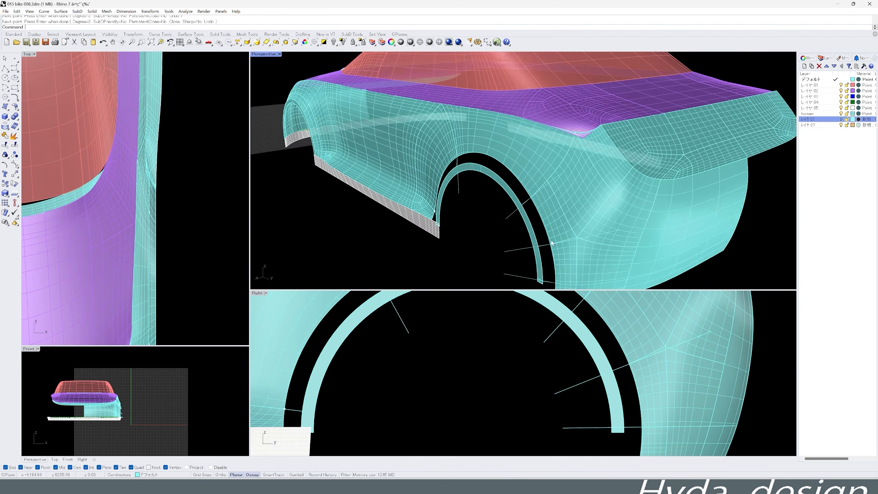
{"action": "scroll", "coordinate": [552, 243], "scroll_direction": "down", "scroll_amount": 4}
{"action": "middle_click", "coordinate": [553, 243]}
{"action": "left_click", "coordinate": [558, 236]}
{"action": "scroll", "coordinate": [549, 235], "scroll_direction": "down", "scroll_amount": 2}
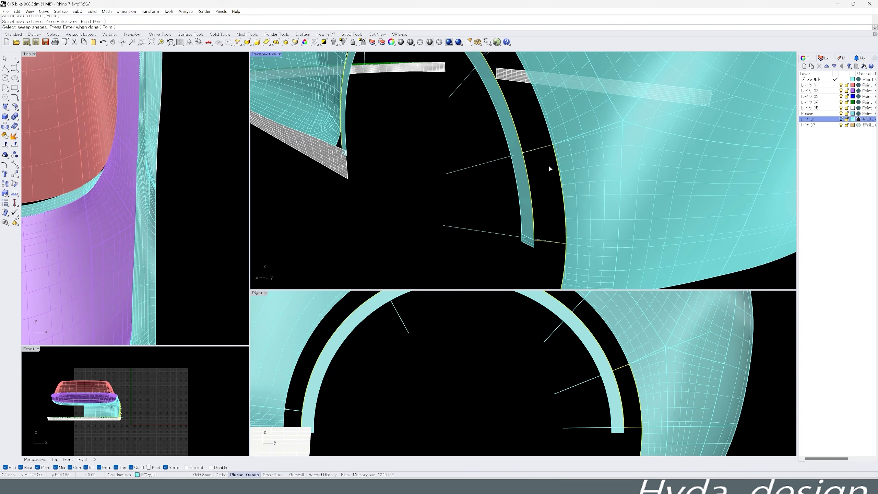
{"action": "key", "text": "Return"}
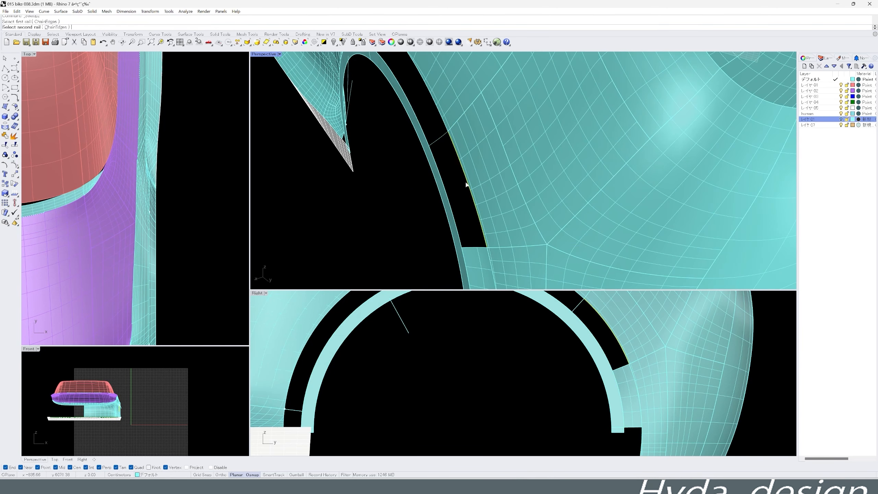
{"action": "left_click", "coordinate": [490, 263]}
{"action": "key", "text": "Return"}
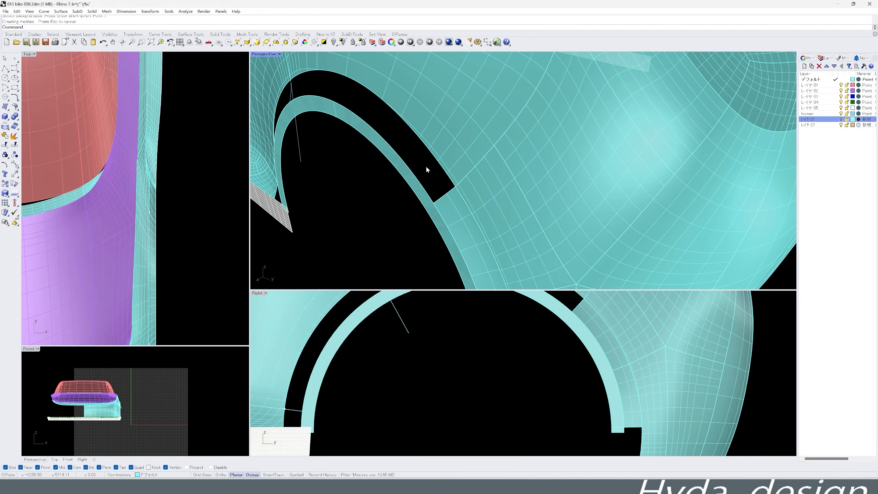
- Merge the body's arch edges, add a section curve and fill the upper gap with two-rail sweeps tangent to the body
{"action": "middle_click", "coordinate": [433, 164]}
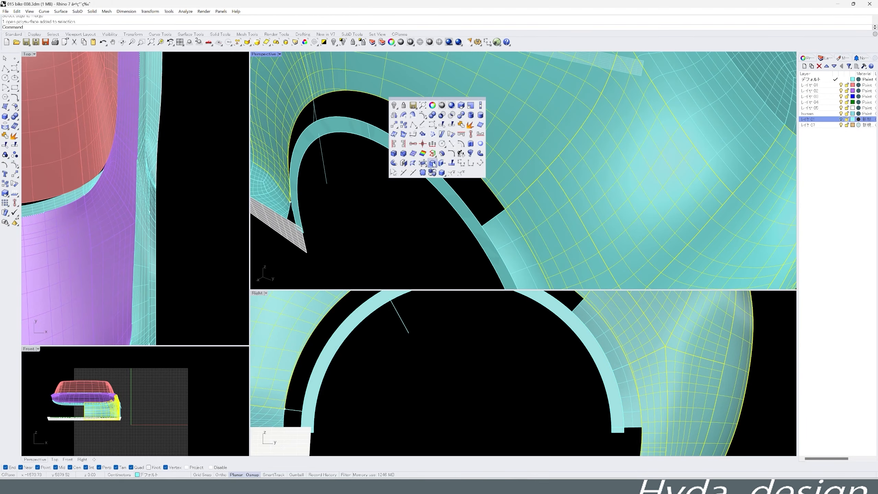
{"action": "left_click", "coordinate": [472, 146]}
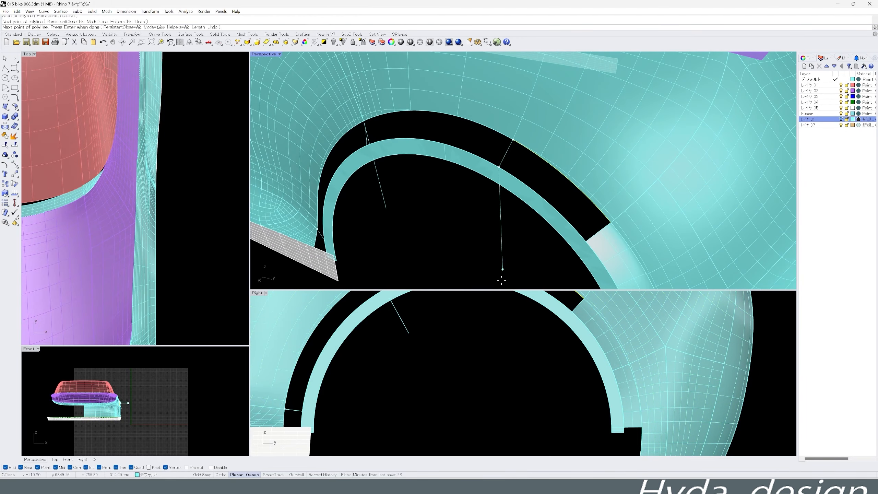
{"action": "middle_click", "coordinate": [472, 333]}
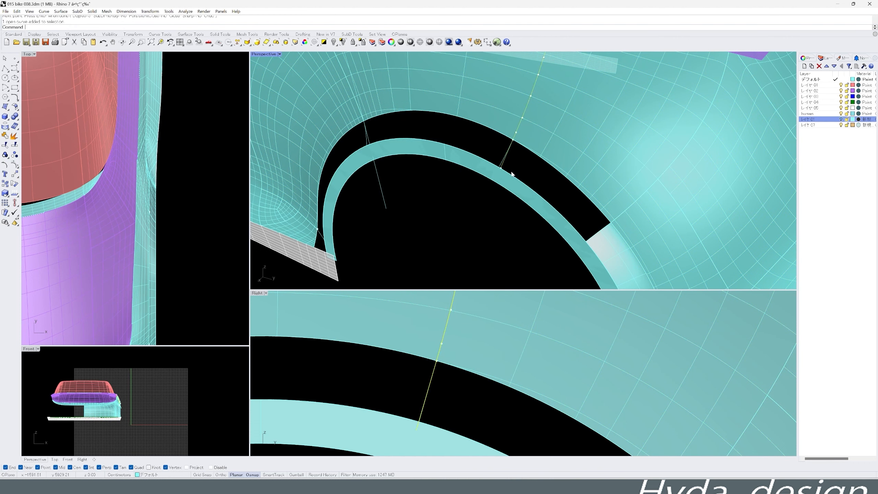
{"action": "left_click", "coordinate": [616, 254]}
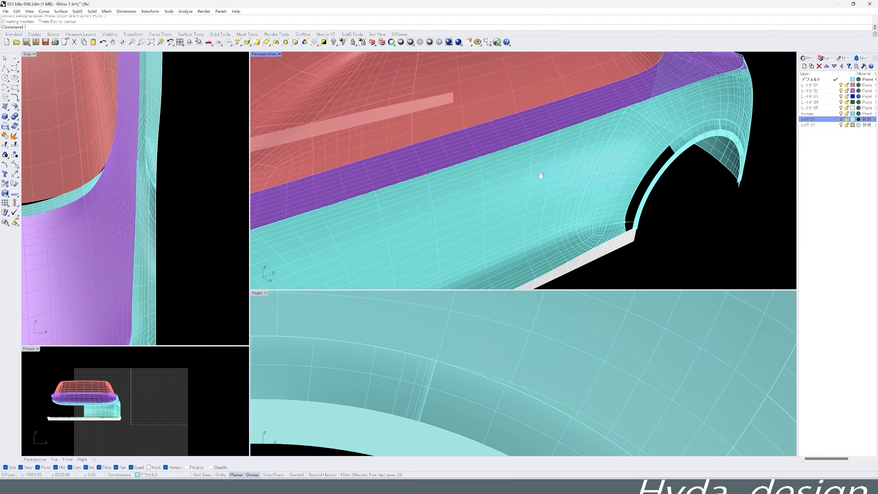
{"action": "middle_click", "coordinate": [563, 173]}
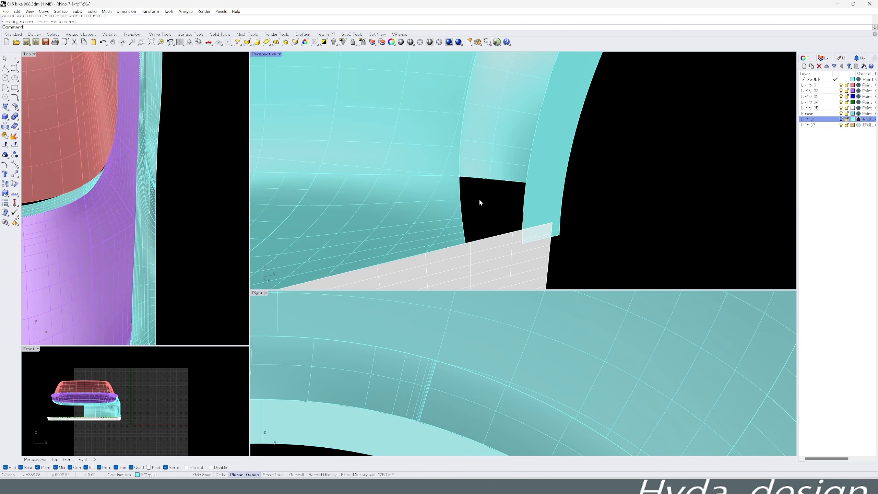
- Hide the sill strips and delete the swept surface and section curve at the front of the rear wheel arch
{"action": "key", "text": "ctrl+h"}
{"action": "middle_click", "coordinate": [501, 218]}
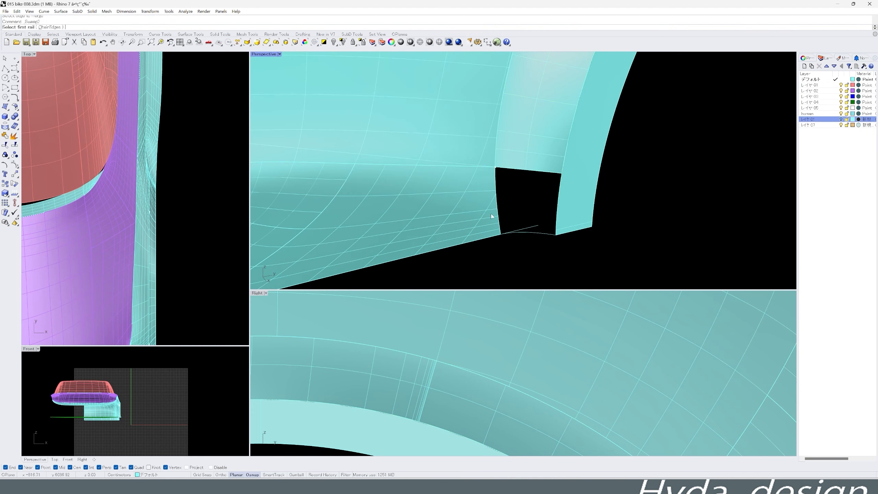
{"action": "scroll", "coordinate": [545, 234], "scroll_direction": "down", "scroll_amount": 10}
{"action": "key", "text": "ctrl+z"}
{"action": "scroll", "coordinate": [539, 228], "scroll_direction": "up", "scroll_amount": 10}
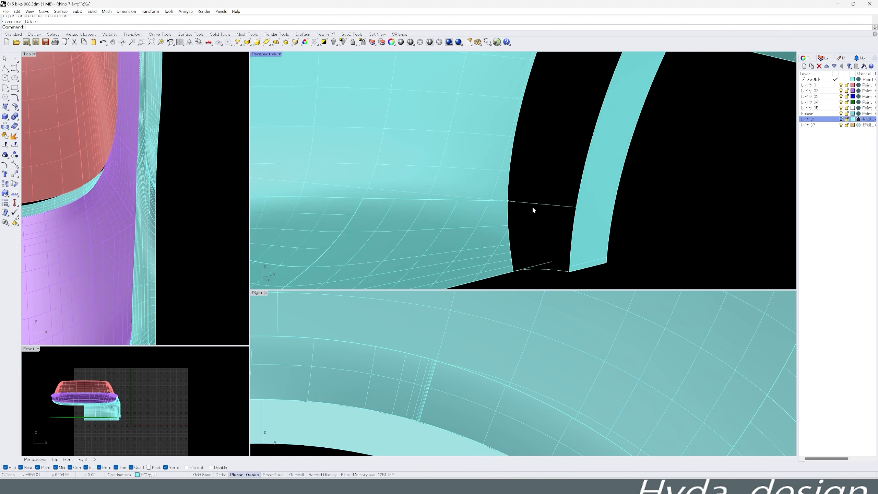
{"action": "left_click", "coordinate": [529, 208]}
{"action": "key", "text": "Delete"}
{"action": "scroll", "coordinate": [531, 221], "scroll_direction": "down", "scroll_amount": 14}
{"action": "scroll", "coordinate": [531, 253], "scroll_direction": "up", "scroll_amount": 13}
- Redraw the lower front section curve from the body edge to the arch ring, following the guide curve
{"action": "middle_click", "coordinate": [502, 268]}
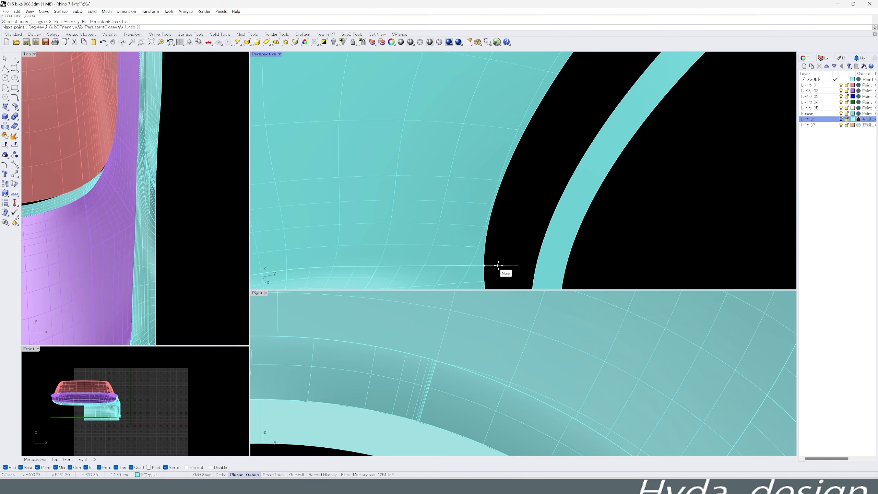
{"action": "left_click", "coordinate": [485, 266]}
{"action": "left_click", "coordinate": [514, 266]}
{"action": "left_click", "coordinate": [535, 271]}
{"action": "right_click", "coordinate": [535, 270]}
- Create a two-rail sweep along the front side of the rear wheel arch down to the redrawn section curve
{"action": "scroll", "coordinate": [518, 228], "scroll_direction": "down", "scroll_amount": 9}
{"action": "left_click", "coordinate": [508, 240]}
{"action": "left_click", "coordinate": [601, 118]}
{"action": "left_click", "coordinate": [619, 124]}
{"action": "right_click", "coordinate": [615, 214]}
{"action": "left_click", "coordinate": [307, 334]}
{"action": "scroll", "coordinate": [513, 255], "scroll_direction": "up", "scroll_amount": 10}
- Fill the remaining gap at the lower front end of the rear wheel arch with a two-rail sweep
{"action": "right_click", "coordinate": [511, 255]}
{"action": "left_click", "coordinate": [504, 258]}
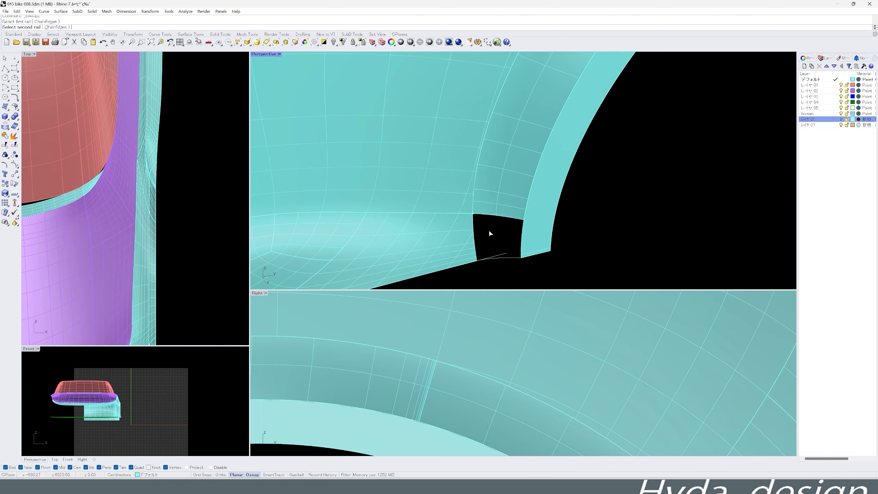
{"action": "left_click", "coordinate": [538, 240]}
{"action": "left_click", "coordinate": [499, 257]}
{"action": "right_click", "coordinate": [500, 256]}
{"action": "left_click", "coordinate": [308, 334]}
{"action": "scroll", "coordinate": [559, 231], "scroll_direction": "down", "scroll_amount": 8}
- Draw a horizontal cutting line along the body's lower edge, trim the excess below it, and delete the leftover curves
{"action": "left_click", "coordinate": [574, 202]}
{"action": "scroll", "coordinate": [601, 209], "scroll_direction": "down", "scroll_amount": 8}
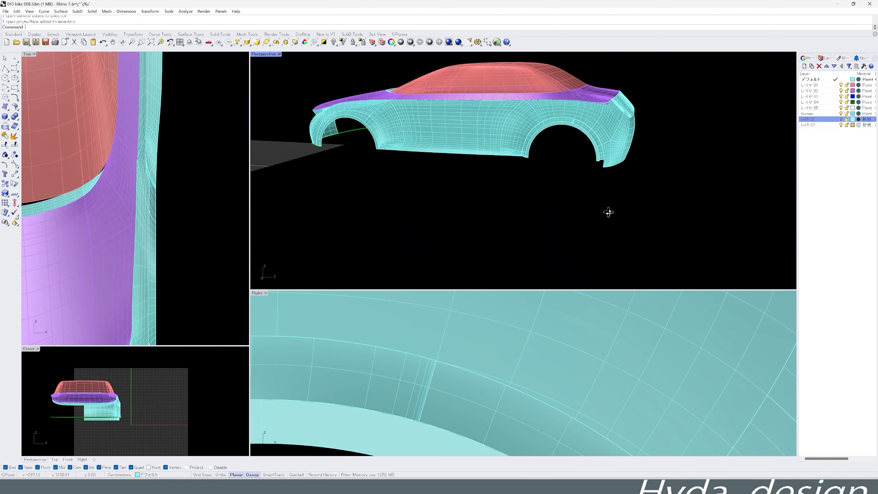
{"action": "scroll", "coordinate": [467, 361], "scroll_direction": "down", "scroll_amount": 8}
{"action": "scroll", "coordinate": [469, 359], "scroll_direction": "down", "scroll_amount": 3}
{"action": "left_click", "coordinate": [420, 357]}
{"action": "left_click", "coordinate": [672, 343]}
{"action": "scroll", "coordinate": [531, 365], "scroll_direction": "up", "scroll_amount": 4}
{"action": "scroll", "coordinate": [324, 370], "scroll_direction": "up", "scroll_amount": 7}
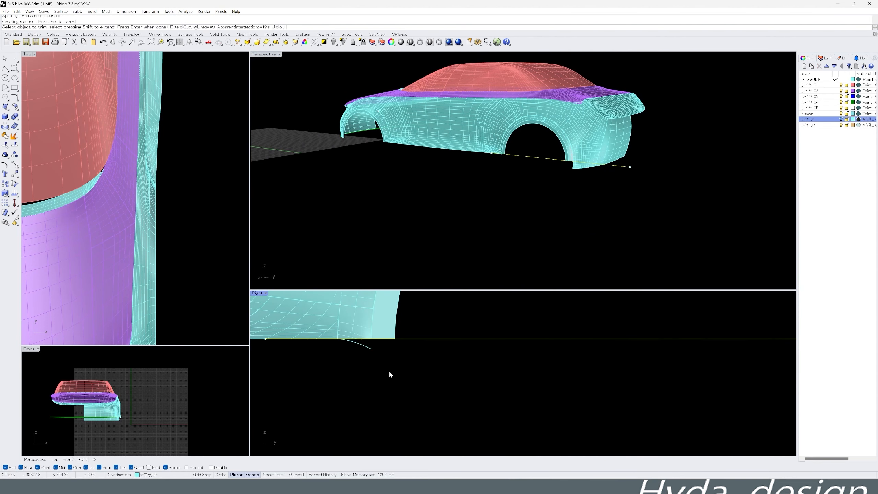
{"action": "key", "text": "Delete"}
- Switch the perspective view to a rendered display and inspect the body with its new rear wheel arch
{"action": "right_click_drag", "start_coordinate": [512, 173], "coordinate": [567, 194]}
{"action": "left_click_drag", "start_coordinate": [575, 164], "coordinate": [568, 197]}
{"action": "scroll", "coordinate": [598, 198], "scroll_direction": "down", "scroll_amount": 5}
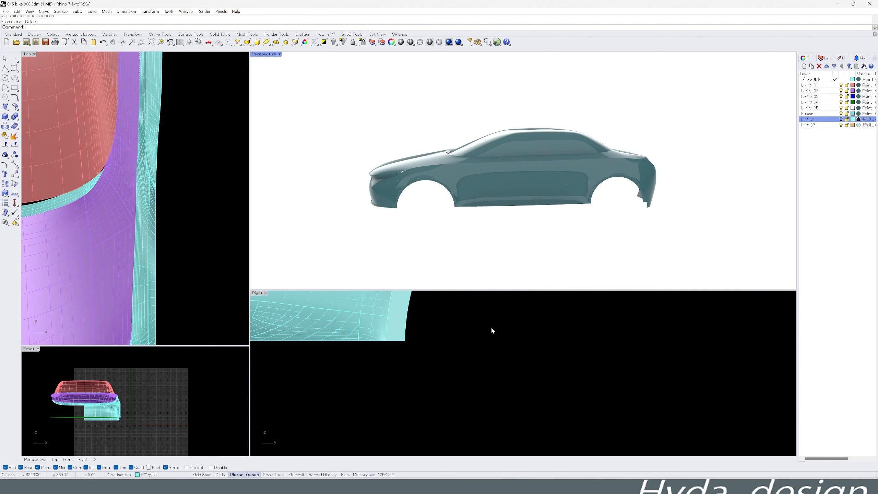
{"action": "right_click_drag", "start_coordinate": [486, 197], "coordinate": [466, 217]}
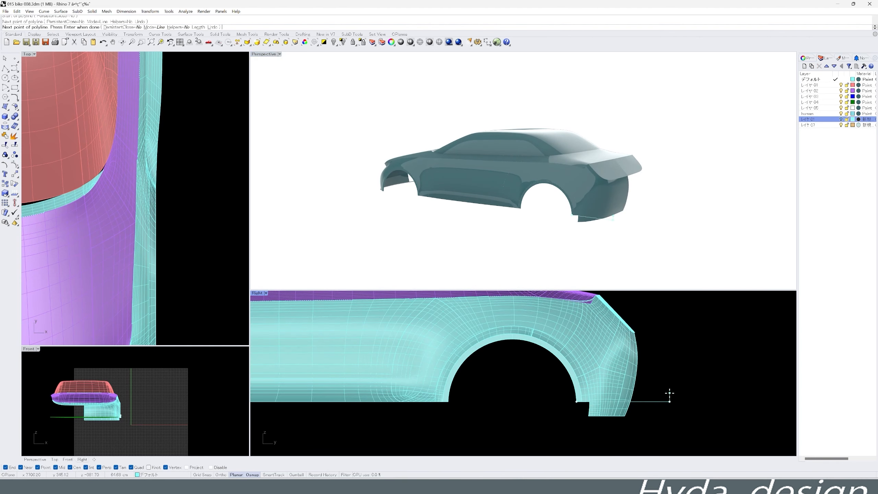
- Show the hidden sill strips and give レイヤ 05, which holds the lower body strips, a black Custom material
{"action": "key", "text": "Return"}
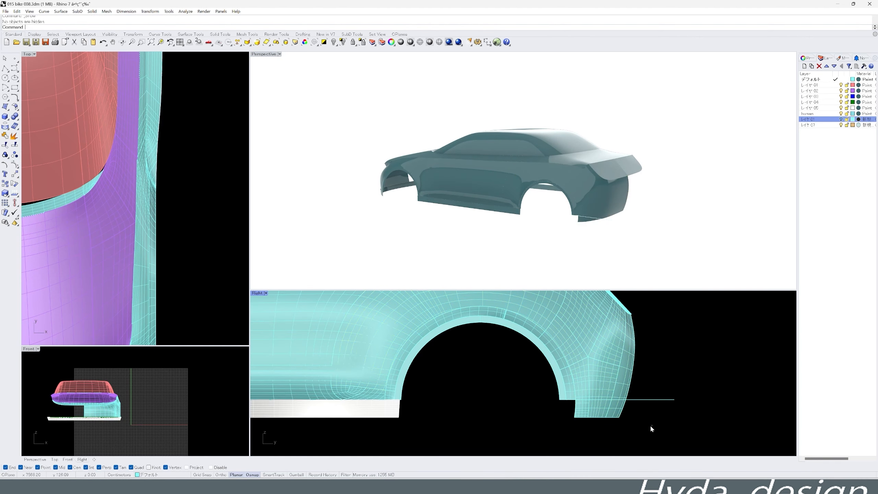
{"action": "scroll", "coordinate": [656, 381], "scroll_direction": "down", "scroll_amount": 10}
{"action": "left_click", "coordinate": [553, 391]}
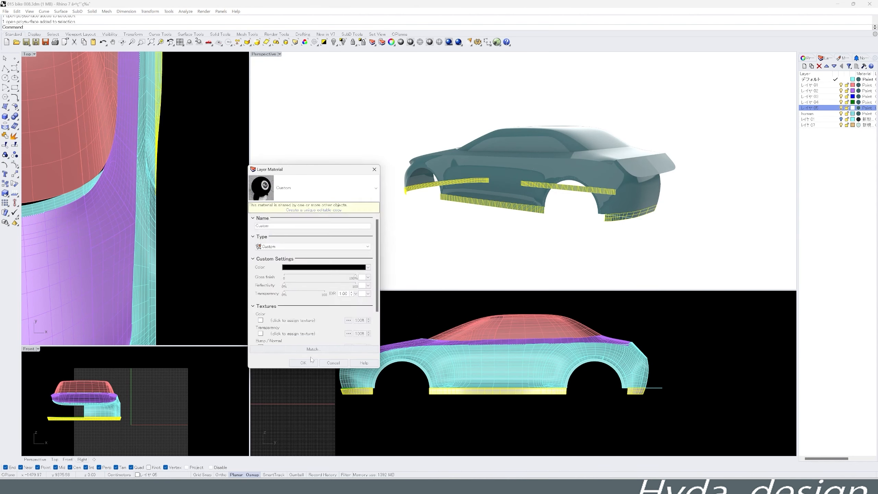
- Select the glasshouse surfaces and try out colours in the custom material of レイヤ 01
{"action": "right_click_drag", "start_coordinate": [484, 173], "coordinate": [443, 183]}
{"action": "scroll", "coordinate": [550, 204], "scroll_direction": "up", "scroll_amount": 6}
{"action": "scroll", "coordinate": [635, 381], "scroll_direction": "up", "scroll_amount": 11}
{"action": "right_click_drag", "start_coordinate": [560, 242], "coordinate": [637, 247]}
{"action": "right_click_drag", "start_coordinate": [582, 265], "coordinate": [401, 192]}
{"action": "scroll", "coordinate": [563, 395], "scroll_direction": "down", "scroll_amount": 7}
{"action": "scroll", "coordinate": [595, 260], "scroll_direction": "down", "scroll_amount": 3}
{"action": "scroll", "coordinate": [484, 180], "scroll_direction": "up", "scroll_amount": 3}
{"action": "left_click", "coordinate": [529, 169]}
{"action": "left_click", "coordinate": [866, 85]}
{"action": "left_click", "coordinate": [325, 267]}
{"action": "left_click", "coordinate": [820, 304]}
{"action": "left_click", "coordinate": [294, 187]}
{"action": "left_click", "coordinate": [287, 322]}
{"action": "left_click", "coordinate": [331, 330]}
{"action": "left_click", "coordinate": [635, 410]}
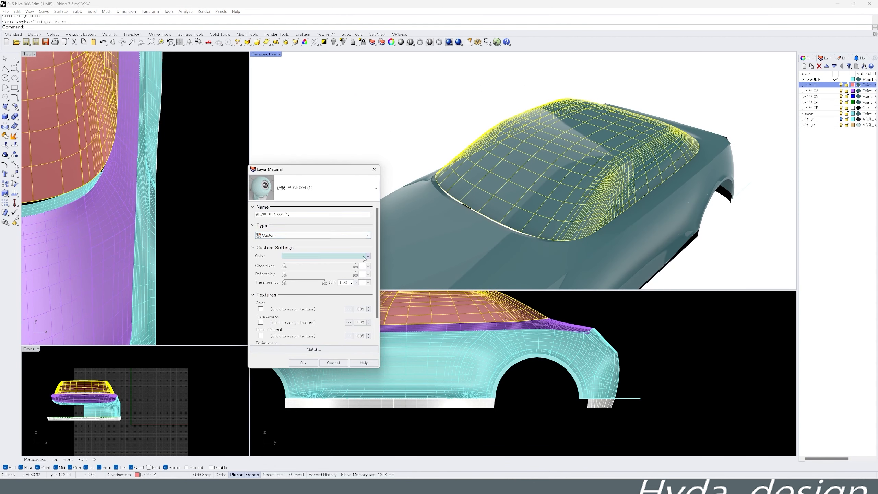
- Assign a Plaster material to レイヤ 01 and set its colour to grey for the glasshouse
{"action": "left_click", "coordinate": [313, 189]}
{"action": "left_click", "coordinate": [304, 233]}
{"action": "left_click", "coordinate": [303, 363]}
{"action": "left_click", "coordinate": [866, 85]}
{"action": "left_click", "coordinate": [332, 256]}
{"action": "left_click", "coordinate": [645, 185]}
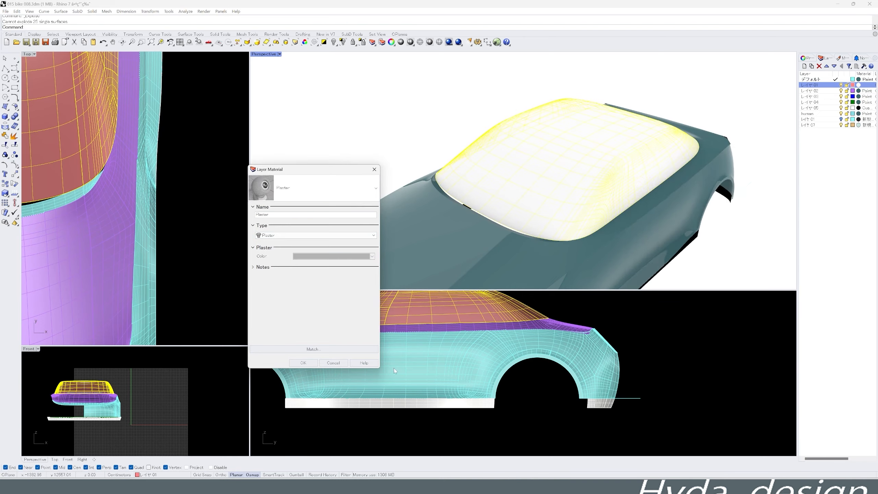
{"action": "left_click", "coordinate": [790, 303]}
{"action": "left_click", "coordinate": [304, 363]}
{"action": "right_click_drag", "start_coordinate": [539, 207], "coordinate": [456, 156]}
{"action": "scroll", "coordinate": [482, 300], "scroll_direction": "up", "scroll_amount": 6}
{"action": "right_click_drag", "start_coordinate": [482, 300], "coordinate": [522, 340]}
{"action": "right_click_drag", "start_coordinate": [511, 163], "coordinate": [539, 207]}
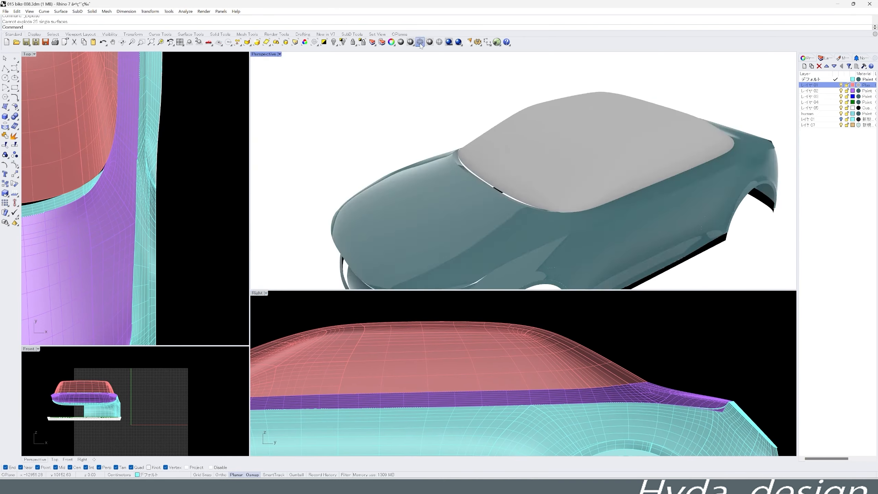
- Show the perspective view as wireframe and extract a crosswise isocurve from the glasshouse surface between windshield and roof
{"action": "key", "text": "ctrl+alt+w"}
{"action": "left_click", "coordinate": [539, 162]}
{"action": "key", "text": "Delete"}
{"action": "key", "text": "ctrl+z"}
{"action": "right_click_drag", "start_coordinate": [588, 194], "coordinate": [432, 239]}
{"action": "left_click", "coordinate": [509, 216]}
{"action": "scroll", "coordinate": [546, 180], "scroll_direction": "up", "scroll_amount": 4}
{"action": "left_click", "coordinate": [546, 178]}
{"action": "middle_click", "coordinate": [547, 178]}
{"action": "left_click", "coordinate": [503, 174]}
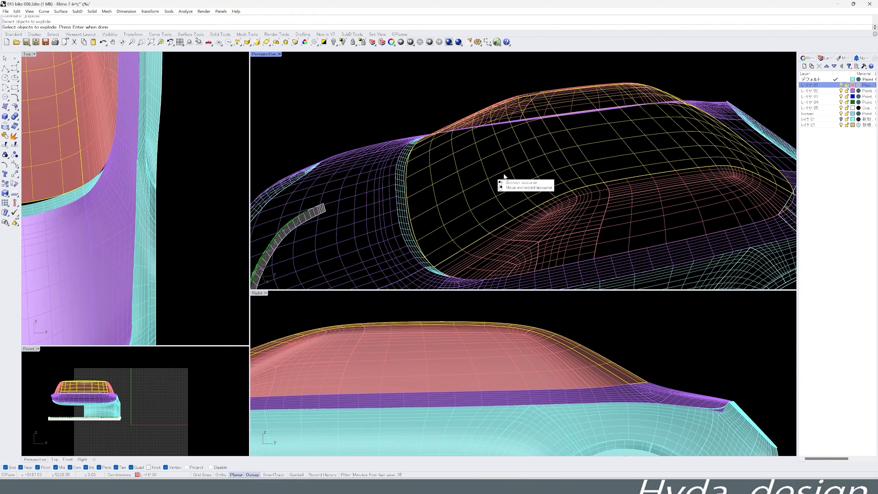
{"action": "left_click", "coordinate": [541, 170]}
{"action": "right_click", "coordinate": [541, 170]}
- Split the glasshouse at the extracted isocurve and put the windshield piece on a new layer named grass
{"action": "mouse_move", "coordinate": [542, 171]}
{"action": "right_mouse_down"}
{"action": "mouse_move", "coordinate": [555, 172]}
{"action": "mouse_move", "coordinate": [528, 170]}
{"action": "right_mouse_up"}
{"action": "left_click", "coordinate": [524, 171]}
{"action": "middle_click", "coordinate": [523, 170]}
{"action": "left_click", "coordinate": [533, 159]}
{"action": "right_click", "coordinate": [534, 160]}
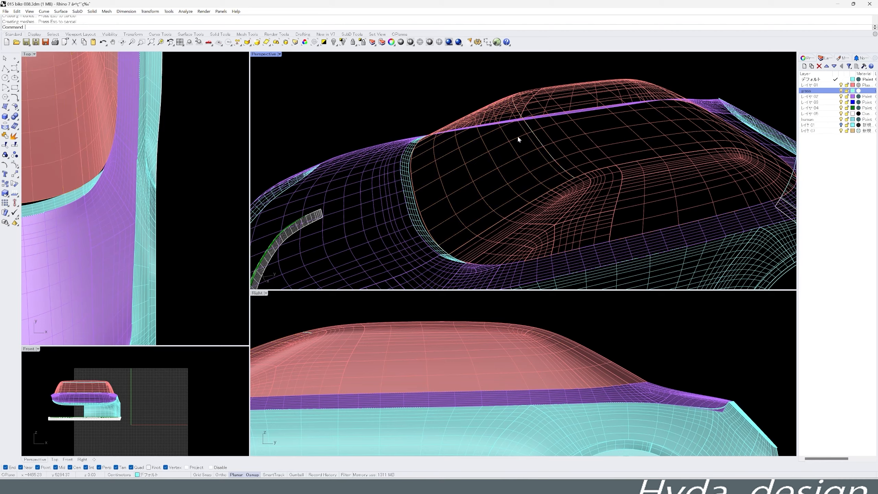
{"action": "left_click", "coordinate": [383, 113]}
{"action": "scroll", "coordinate": [383, 112], "scroll_direction": "down", "scroll_amount": 4}
{"action": "right_click_drag", "start_coordinate": [384, 113], "coordinate": [349, 105]}
{"action": "right_click_drag", "start_coordinate": [570, 341], "coordinate": [583, 357]}
- Split the rear window off the roof surface and move it to the grass layer
{"action": "left_click", "coordinate": [605, 163]}
{"action": "middle_click", "coordinate": [605, 162]}
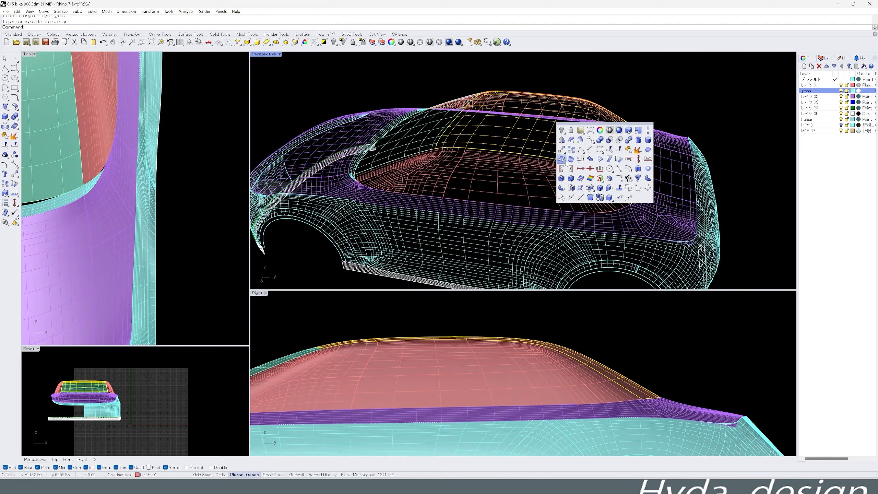
{"action": "double_click", "coordinate": [476, 236]}
{"action": "right_click_drag", "start_coordinate": [553, 107], "coordinate": [466, 196]}
{"action": "left_click", "coordinate": [626, 178]}
- Extract isocurves from the glasshouse side surfaces along the upper border of the side windows
{"action": "scroll", "coordinate": [457, 188], "scroll_direction": "up", "scroll_amount": 4}
{"action": "left_click", "coordinate": [466, 197]}
{"action": "middle_click", "coordinate": [466, 198]}
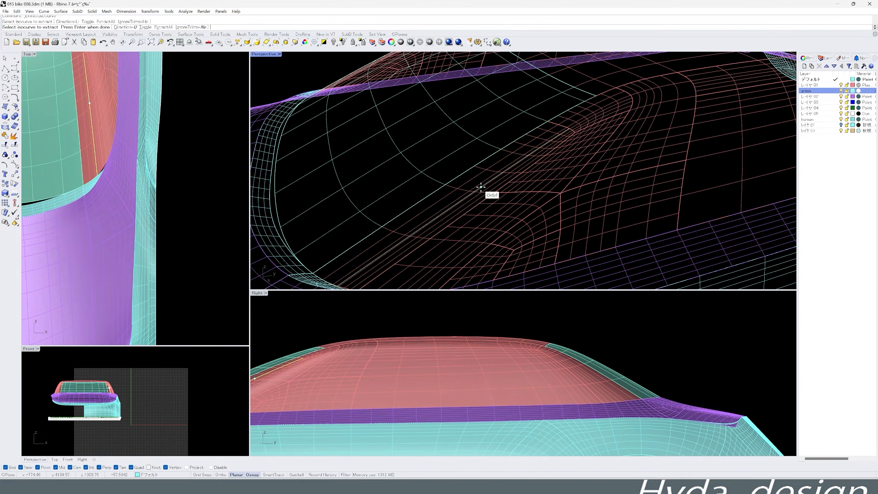
{"action": "right_click", "coordinate": [481, 187]}
{"action": "scroll", "coordinate": [566, 139], "scroll_direction": "up", "scroll_amount": 4}
{"action": "left_click", "coordinate": [553, 152]}
{"action": "right_click", "coordinate": [553, 152]}
{"action": "left_click", "coordinate": [543, 155]}
{"action": "right_click", "coordinate": [543, 155]}
{"action": "scroll", "coordinate": [542, 157], "scroll_direction": "down", "scroll_amount": 4}
{"action": "right_click", "coordinate": [601, 152]}
{"action": "scroll", "coordinate": [590, 148], "scroll_direction": "up", "scroll_amount": 6}
{"action": "left_click", "coordinate": [590, 148]}
{"action": "right_click", "coordinate": [591, 146]}
{"action": "right_click_drag", "start_coordinate": [590, 147], "coordinate": [503, 193]}
- Split the glasshouse side surfaces along the extracted curves to separate the side windows from the roof frame
{"action": "left_click", "coordinate": [555, 163]}
{"action": "right_click", "coordinate": [553, 162]}
{"action": "left_click", "coordinate": [512, 157]}
{"action": "left_click", "coordinate": [516, 150], "text": "shift"}
{"action": "left_click", "coordinate": [484, 174], "text": "shift"}
{"action": "left_click", "coordinate": [502, 193], "text": "shift"}
{"action": "key", "text": "ctrl+shift+s"}
{"action": "scroll", "coordinate": [496, 183], "scroll_direction": "up", "scroll_amount": 6}
{"action": "left_click", "coordinate": [496, 183]}
{"action": "scroll", "coordinate": [600, 188], "scroll_direction": "up", "scroll_amount": 4}
{"action": "left_click", "coordinate": [593, 183]}
{"action": "right_click", "coordinate": [593, 182]}
- Select the separated side window surfaces and inspect the divided glasshouse in a rendered display
{"action": "left_click", "coordinate": [510, 142]}
{"action": "scroll", "coordinate": [505, 146], "scroll_direction": "down", "scroll_amount": 5}
{"action": "left_click_drag", "start_coordinate": [449, 177], "coordinate": [433, 196], "text": "shift"}
{"action": "right_click_drag", "start_coordinate": [433, 196], "coordinate": [467, 199]}
{"action": "left_click_drag", "start_coordinate": [466, 199], "coordinate": [459, 212], "text": "shift"}
{"action": "left_click", "coordinate": [444, 214], "text": "shift"}
{"action": "scroll", "coordinate": [446, 214], "scroll_direction": "down", "scroll_amount": 5}
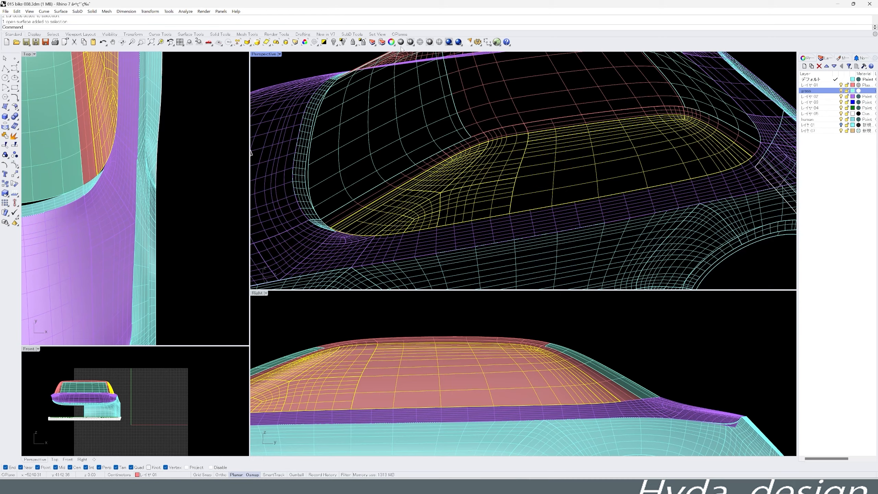
{"action": "double_click", "coordinate": [415, 222]}
{"action": "left_click", "coordinate": [702, 275]}
{"action": "scroll", "coordinate": [588, 207], "scroll_direction": "down", "scroll_amount": 6}
{"action": "right_click_drag", "start_coordinate": [588, 207], "coordinate": [536, 180]}
{"action": "key", "text": "ctrl+alt+r"}
{"action": "scroll", "coordinate": [462, 172], "scroll_direction": "up", "scroll_amount": 5}
{"action": "scroll", "coordinate": [463, 173], "scroll_direction": "down", "scroll_amount": 5}
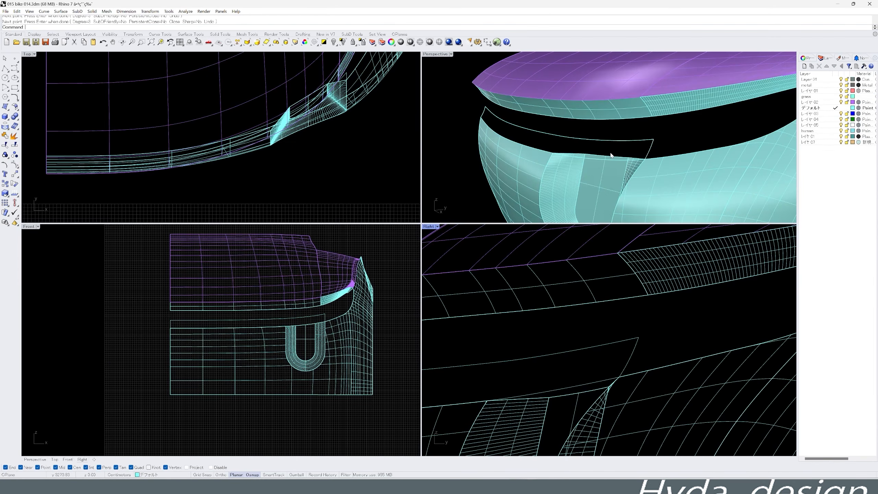
- Refine the curve drawn above the front bumper's upper edge in the front view
{"action": "scroll", "coordinate": [660, 140], "scroll_direction": "down", "scroll_amount": 3}
{"action": "scroll", "coordinate": [660, 141], "scroll_direction": "up", "scroll_amount": 4}
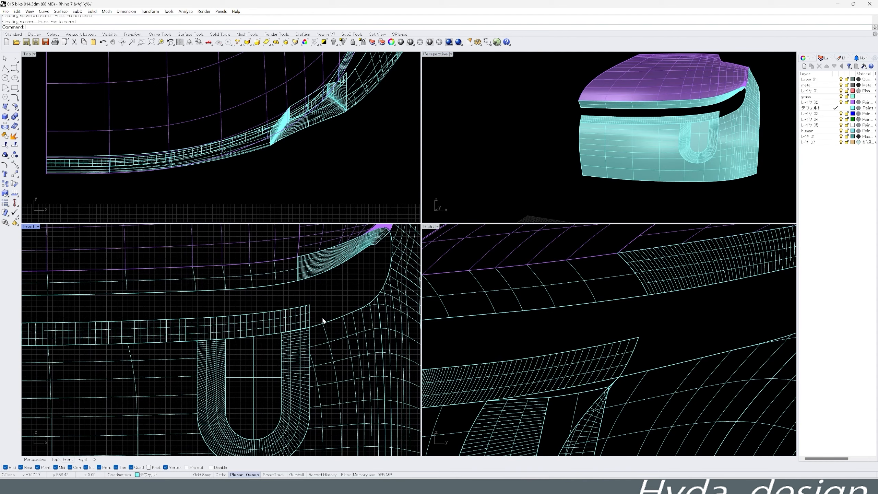
{"action": "left_click", "coordinate": [294, 320]}
{"action": "right_click", "coordinate": [310, 294]}
{"action": "key", "text": "Return"}
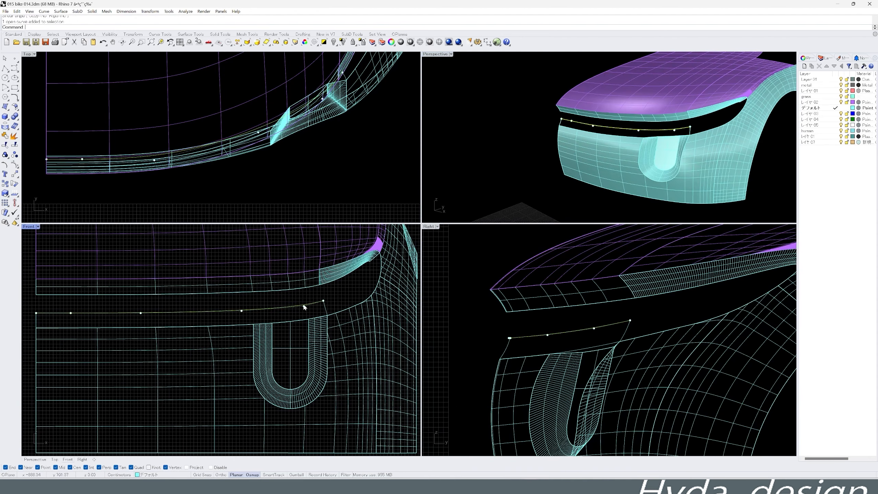
- Try a network surface between the bumper's upper edge and the curve above it, and undo it
{"action": "scroll", "coordinate": [615, 155], "scroll_direction": "up", "scroll_amount": 5}
{"action": "left_click", "coordinate": [615, 135]}
{"action": "left_click", "coordinate": [660, 140]}
{"action": "left_click", "coordinate": [465, 111]}
{"action": "key", "text": "Return"}
{"action": "left_click", "coordinate": [588, 289]}
{"action": "right_click_drag", "start_coordinate": [573, 194], "coordinate": [590, 157]}
{"action": "key", "text": "ctrl+z"}
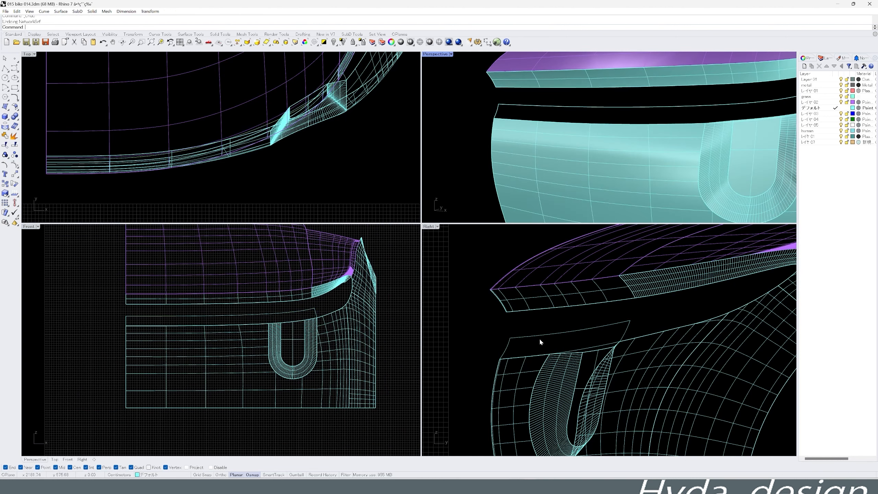
- Copy the upper curve and its short front connecting curve slightly rearward in the side view with ortho on
{"action": "scroll", "coordinate": [540, 338], "scroll_direction": "up", "scroll_amount": 4}
{"action": "middle_click", "coordinate": [665, 320]}
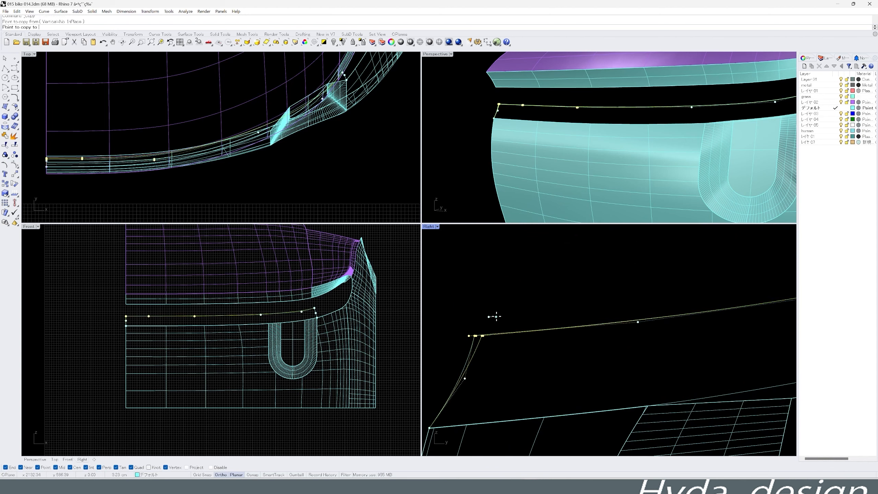
{"action": "left_click", "coordinate": [496, 365], "text": "shift"}
{"action": "scroll", "coordinate": [484, 366], "scroll_direction": "down", "scroll_amount": 8}
{"action": "scroll", "coordinate": [617, 350], "scroll_direction": "up", "scroll_amount": 8}
{"action": "scroll", "coordinate": [618, 351], "scroll_direction": "down", "scroll_amount": 8}
{"action": "scroll", "coordinate": [491, 366], "scroll_direction": "up", "scroll_amount": 8}
{"action": "left_click", "coordinate": [498, 384]}
{"action": "scroll", "coordinate": [537, 362], "scroll_direction": "down", "scroll_amount": 10}
- Adjust the shifted curves around their front corner above the bumper edge in the side view
{"action": "right_click_drag", "start_coordinate": [615, 156], "coordinate": [596, 183]}
{"action": "scroll", "coordinate": [560, 353], "scroll_direction": "up", "scroll_amount": 6}
{"action": "middle_click", "coordinate": [546, 377]}
{"action": "left_click", "coordinate": [543, 376]}
{"action": "scroll", "coordinate": [500, 349], "scroll_direction": "up", "scroll_amount": 4}
{"action": "left_click", "coordinate": [477, 404]}
{"action": "scroll", "coordinate": [513, 300], "scroll_direction": "down", "scroll_amount": 4}
{"action": "key", "text": "Escape"}
{"action": "key", "text": "Escape"}
- Try a network surface from the bumper edge and the upper curve, and delete the short outer end curve
{"action": "middle_click", "coordinate": [613, 171]}
{"action": "left_click", "coordinate": [613, 169]}
{"action": "left_click", "coordinate": [633, 150]}
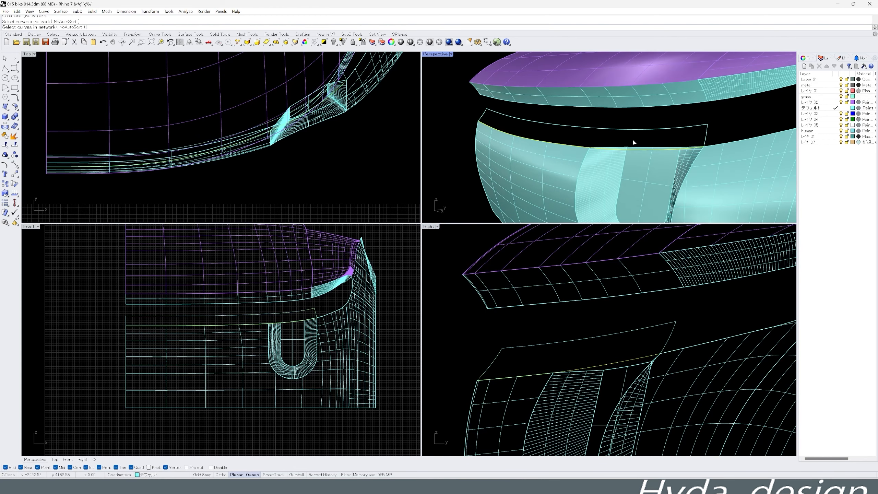
{"action": "right_click_drag", "start_coordinate": [538, 158], "coordinate": [515, 166]}
{"action": "left_click", "coordinate": [663, 330]}
{"action": "key", "text": "Delete"}
{"action": "left_click_drag", "start_coordinate": [688, 328], "coordinate": [665, 346]}
{"action": "scroll", "coordinate": [677, 342], "scroll_direction": "up", "scroll_amount": 2}
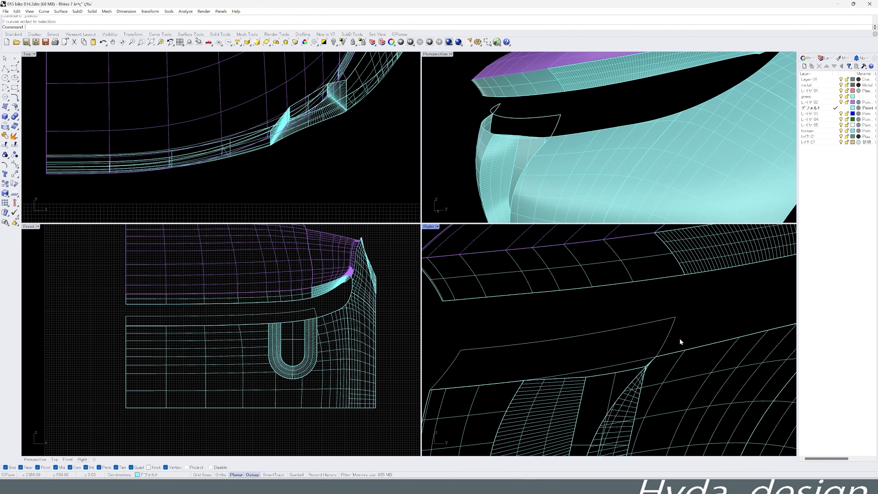
{"action": "left_click", "coordinate": [671, 301]}
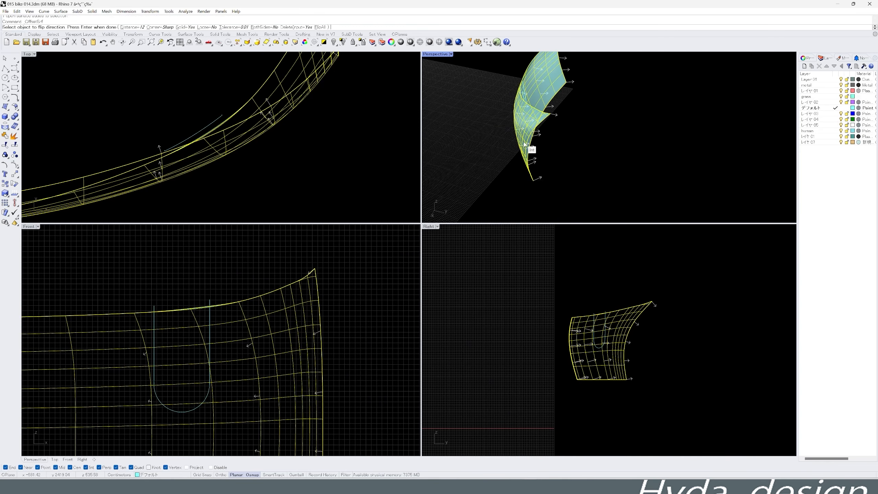
- Offset the front bumper surface, and offset the U-shaped curve outward by 40 in the front view
{"action": "key", "text": "Return"}
{"action": "right_click_drag", "start_coordinate": [539, 193], "coordinate": [543, 114]}
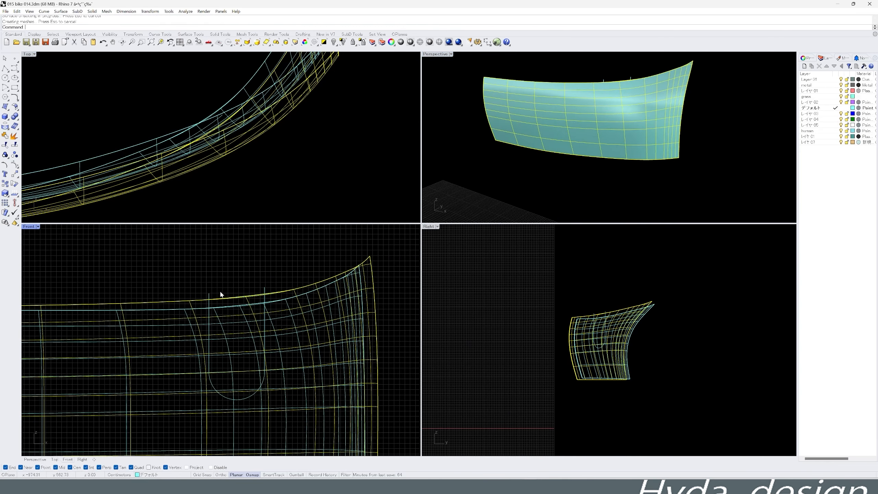
{"action": "middle_click", "coordinate": [210, 273]}
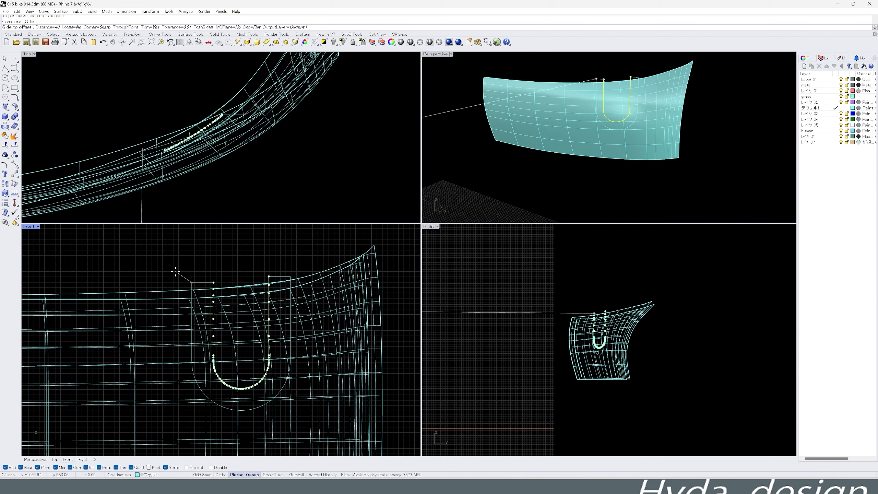
{"action": "scroll", "coordinate": [282, 299], "scroll_direction": "up", "scroll_amount": 4}
{"action": "left_click", "coordinate": [294, 288]}
{"action": "middle_click", "coordinate": [290, 285]}
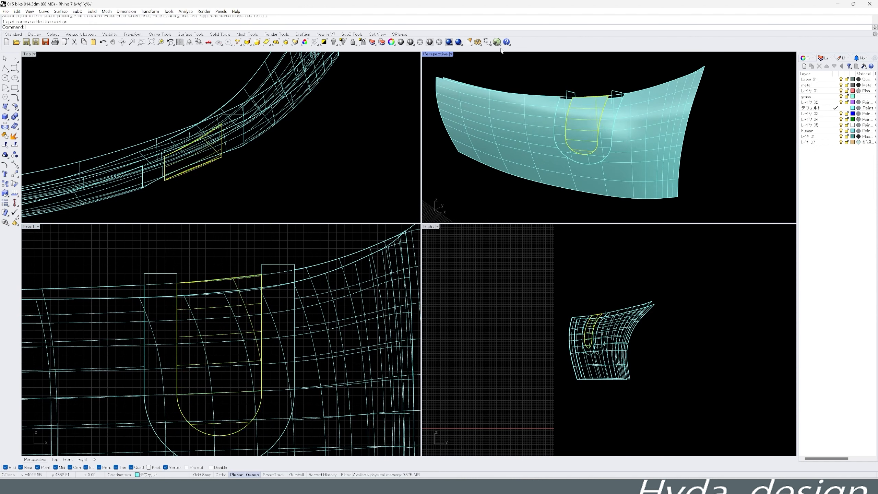
- Try trimming away the band between the two U-shaped curves, undo it and delete the offset bumper surface
{"action": "left_click", "coordinate": [164, 322]}
{"action": "right_click", "coordinate": [165, 322]}
{"action": "mouse_move", "coordinate": [477, 183]}
{"action": "right_mouse_down"}
{"action": "mouse_move", "coordinate": [435, 190]}
{"action": "mouse_move", "coordinate": [504, 173]}
{"action": "mouse_move", "coordinate": [466, 180]}
{"action": "right_mouse_up"}
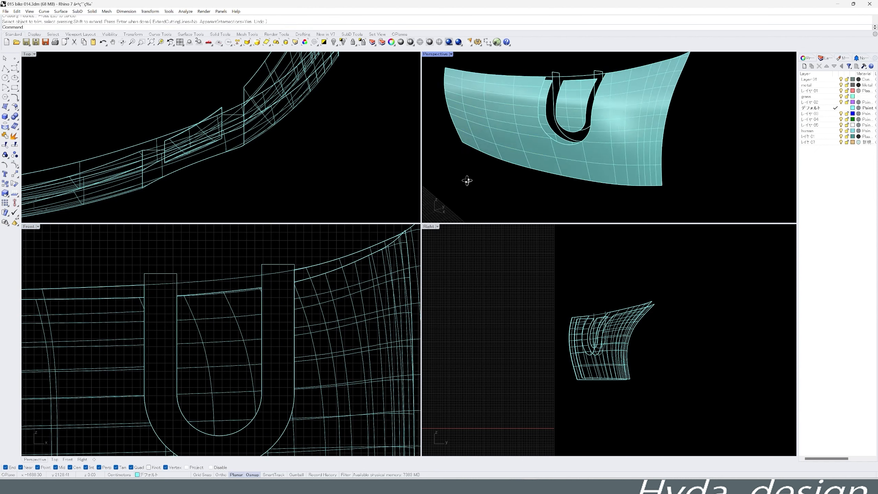
{"action": "key", "text": "ctrl+z"}
{"action": "left_click", "coordinate": [578, 128]}
{"action": "middle_click", "coordinate": [578, 127]}
{"action": "key", "text": "Delete"}
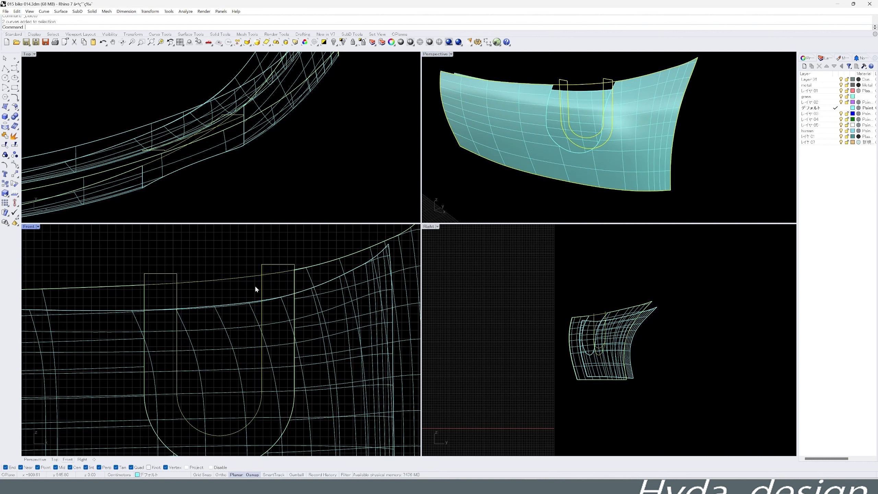
- Show the hidden strip above the bumper and duplicate the edges of the U-shaped opening
{"action": "right_click", "coordinate": [334, 42]}
{"action": "mouse_move", "coordinate": [553, 143]}
{"action": "right_mouse_down"}
{"action": "mouse_move", "coordinate": [590, 137]}
{"action": "mouse_move", "coordinate": [544, 146]}
{"action": "mouse_move", "coordinate": [579, 149]}
{"action": "mouse_move", "coordinate": [564, 140]}
{"action": "right_mouse_up"}
{"action": "left_click", "coordinate": [587, 115]}
{"action": "left_click", "coordinate": [589, 133], "text": "shift"}
{"action": "scroll", "coordinate": [608, 135], "scroll_direction": "up", "scroll_amount": 4}
{"action": "right_click_drag", "start_coordinate": [643, 139], "coordinate": [669, 134]}
{"action": "left_click", "coordinate": [343, 43]}
{"action": "scroll", "coordinate": [273, 294], "scroll_direction": "down", "scroll_amount": 2}
{"action": "left_click", "coordinate": [595, 138]}
{"action": "key", "text": "Return"}
{"action": "scroll", "coordinate": [270, 316], "scroll_direction": "down", "scroll_amount": 2}
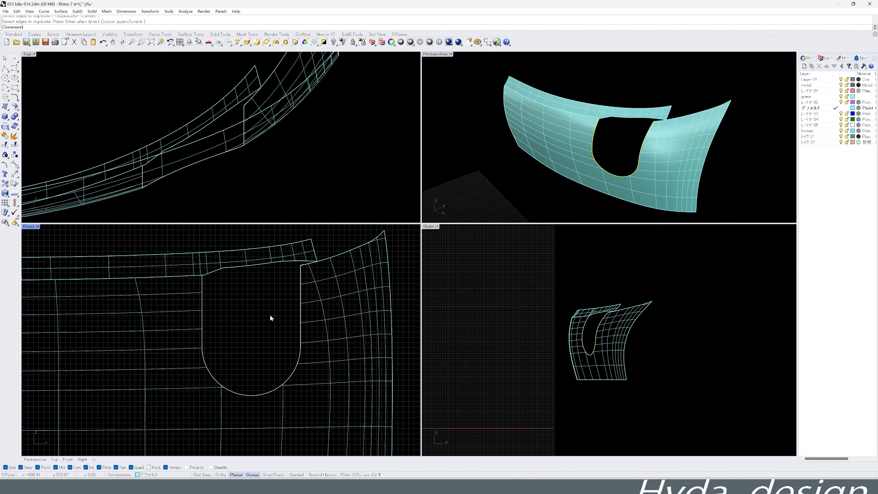
- Scale the duplicated U-shaped edge curves in one direction across the opening, from its inboard upper corner, in the front view
{"action": "left_click", "coordinate": [342, 245]}
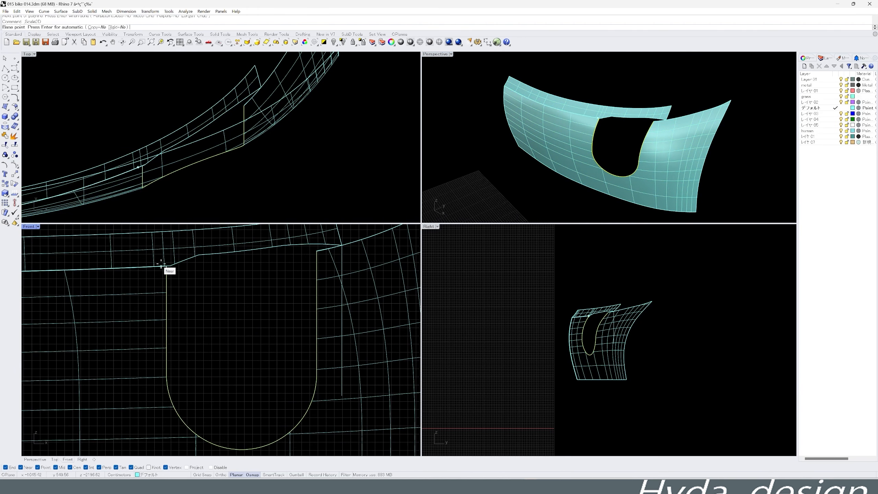
{"action": "left_click", "coordinate": [166, 266]}
{"action": "scroll", "coordinate": [282, 270], "scroll_direction": "up", "scroll_amount": 2}
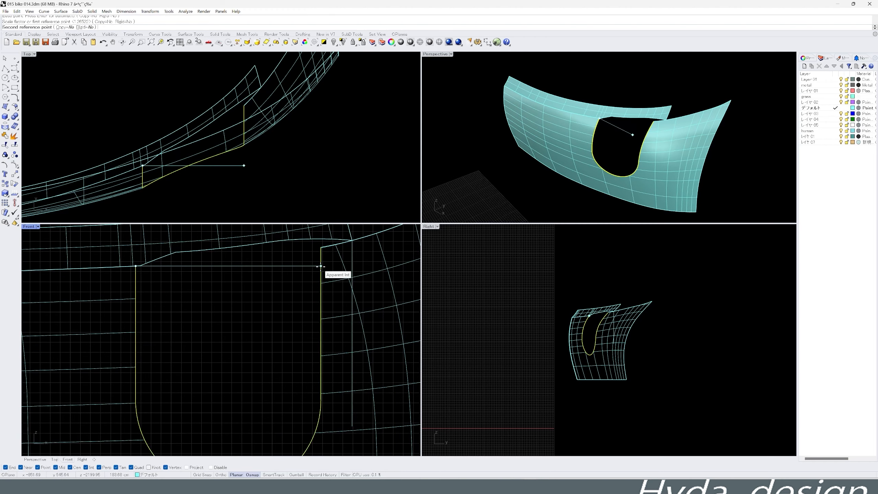
{"action": "left_click", "coordinate": [325, 264]}
{"action": "scroll", "coordinate": [341, 276], "scroll_direction": "down", "scroll_amount": 6}
{"action": "left_click", "coordinate": [234, 265]}
{"action": "scroll", "coordinate": [286, 264], "scroll_direction": "up", "scroll_amount": 4}
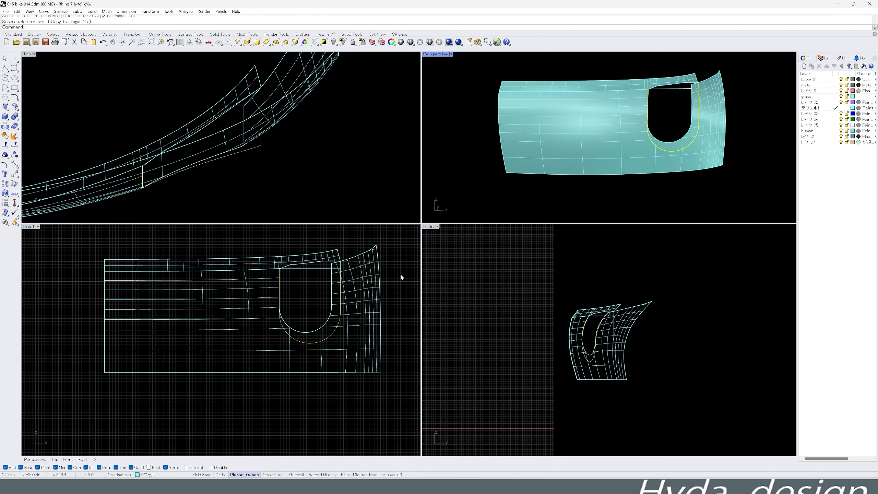
{"action": "middle_click", "coordinate": [238, 279]}
{"action": "left_click", "coordinate": [270, 354]}
{"action": "scroll", "coordinate": [335, 274], "scroll_direction": "up", "scroll_amount": 3}
{"action": "left_click", "coordinate": [334, 273]}
{"action": "scroll", "coordinate": [335, 274], "scroll_direction": "down", "scroll_amount": 7}
{"action": "scroll", "coordinate": [332, 266], "scroll_direction": "up", "scroll_amount": 4}
{"action": "middle_click", "coordinate": [342, 254]}
{"action": "left_click", "coordinate": [320, 287]}
{"action": "scroll", "coordinate": [341, 304], "scroll_direction": "down", "scroll_amount": 5}
- Show all hidden body parts and maximize the perspective view to check the U-shaped bumper recess
{"action": "key", "text": "ctrl+alt+h"}
{"action": "scroll", "coordinate": [497, 107], "scroll_direction": "down", "scroll_amount": 5}
{"action": "right_click_drag", "start_coordinate": [518, 108], "coordinate": [511, 131]}
{"action": "scroll", "coordinate": [571, 114], "scroll_direction": "up", "scroll_amount": 6}
{"action": "double_click", "coordinate": [435, 55]}
{"action": "scroll", "coordinate": [460, 242], "scroll_direction": "down", "scroll_amount": 5}
{"action": "scroll", "coordinate": [463, 233], "scroll_direction": "up", "scroll_amount": 8}
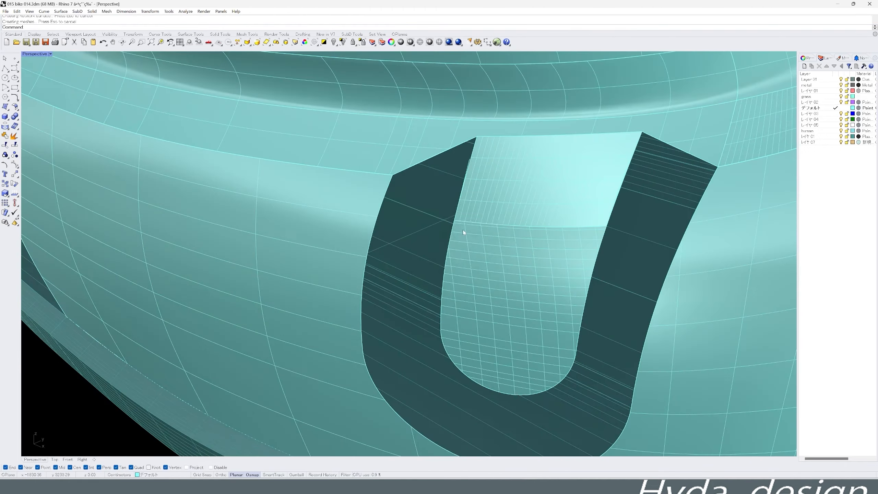
- Duplicate the end edges of the U-shaped gap and pick its inner and outer curves as rails for a two-rail sweep
{"action": "left_click", "coordinate": [632, 204]}
{"action": "scroll", "coordinate": [595, 208], "scroll_direction": "down", "scroll_amount": 8}
{"action": "right_click_drag", "start_coordinate": [539, 264], "coordinate": [521, 256]}
{"action": "middle_click", "coordinate": [522, 256]}
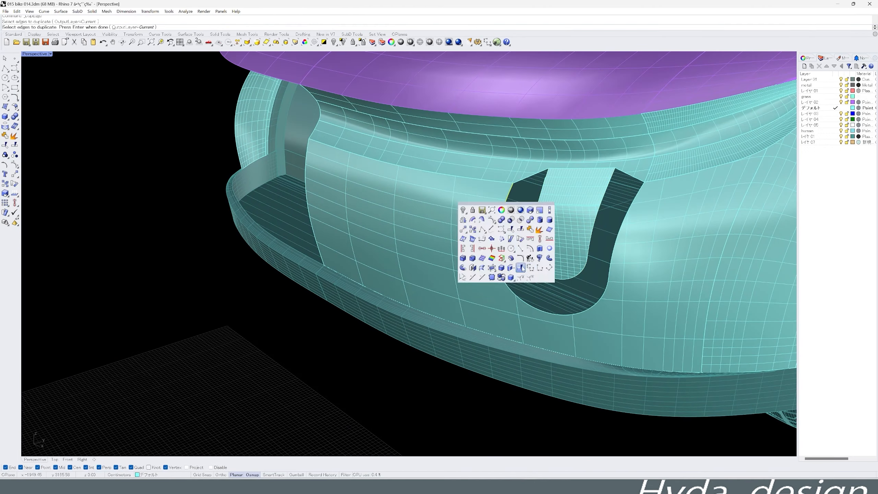
{"action": "left_click", "coordinate": [544, 202]}
{"action": "left_click", "coordinate": [631, 176]}
{"action": "left_click", "coordinate": [650, 199]}
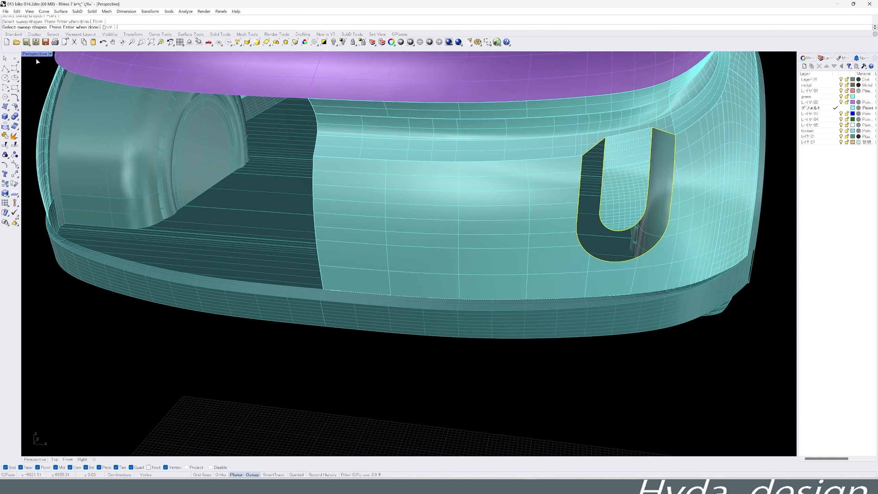
- Restore the four-view layout and add sweep slashes linking the inner and outer U-curves along the legs and first lower corner in the front view
{"action": "double_click", "coordinate": [35, 54]}
{"action": "key", "text": "Return"}
{"action": "left_click", "coordinate": [281, 335]}
{"action": "left_click", "coordinate": [233, 306]}
{"action": "scroll", "coordinate": [211, 307], "scroll_direction": "up", "scroll_amount": 5}
{"action": "left_click", "coordinate": [281, 335]}
{"action": "left_click", "coordinate": [251, 376]}
{"action": "left_click", "coordinate": [210, 376]}
{"action": "right_click_drag", "start_coordinate": [364, 374], "coordinate": [311, 353]}
{"action": "left_click", "coordinate": [287, 352]}
{"action": "left_click", "coordinate": [333, 353]}
{"action": "left_click", "coordinate": [221, 372]}
{"action": "left_click", "coordinate": [186, 410]}
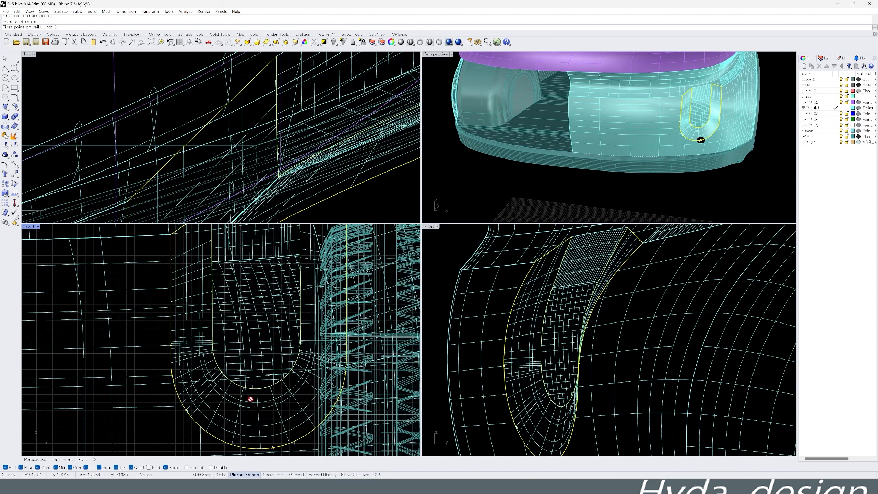
- Add slashes around the rest of the U's rounded bottom and complete the two-rail sweep between the curves
{"action": "left_click", "coordinate": [294, 385]}
{"action": "scroll", "coordinate": [317, 401], "scroll_direction": "up", "scroll_amount": 3}
{"action": "scroll", "coordinate": [320, 424], "scroll_direction": "up", "scroll_amount": 3}
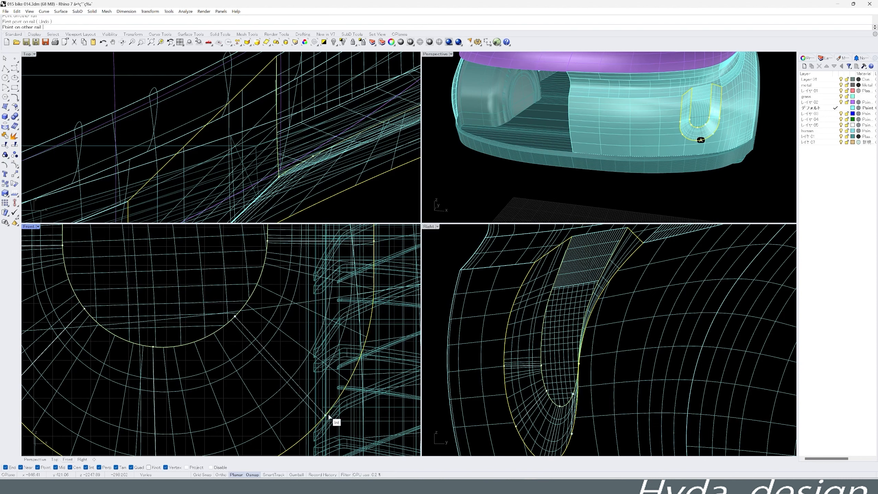
{"action": "right_click_drag", "start_coordinate": [337, 414], "coordinate": [310, 340]}
{"action": "right_click_drag", "start_coordinate": [356, 270], "coordinate": [361, 321]}
{"action": "left_click", "coordinate": [360, 293]}
{"action": "scroll", "coordinate": [345, 304], "scroll_direction": "down", "scroll_amount": 6}
{"action": "right_click", "coordinate": [229, 335]}
{"action": "left_click", "coordinate": [308, 334]}
- Delete the leftover objects around the U-shaped recess, selecting them with a window in the front view
{"action": "right_click_drag", "start_coordinate": [667, 139], "coordinate": [632, 153]}
{"action": "scroll", "coordinate": [605, 147], "scroll_direction": "down", "scroll_amount": 4}
{"action": "scroll", "coordinate": [605, 145], "scroll_direction": "up", "scroll_amount": 4}
{"action": "scroll", "coordinate": [573, 139], "scroll_direction": "down", "scroll_amount": 4}
{"action": "scroll", "coordinate": [594, 166], "scroll_direction": "down", "scroll_amount": 5}
{"action": "scroll", "coordinate": [300, 332], "scroll_direction": "down", "scroll_amount": 12}
{"action": "left_click_drag", "start_coordinate": [208, 251], "coordinate": [302, 384]}
{"action": "key", "text": "Delete"}
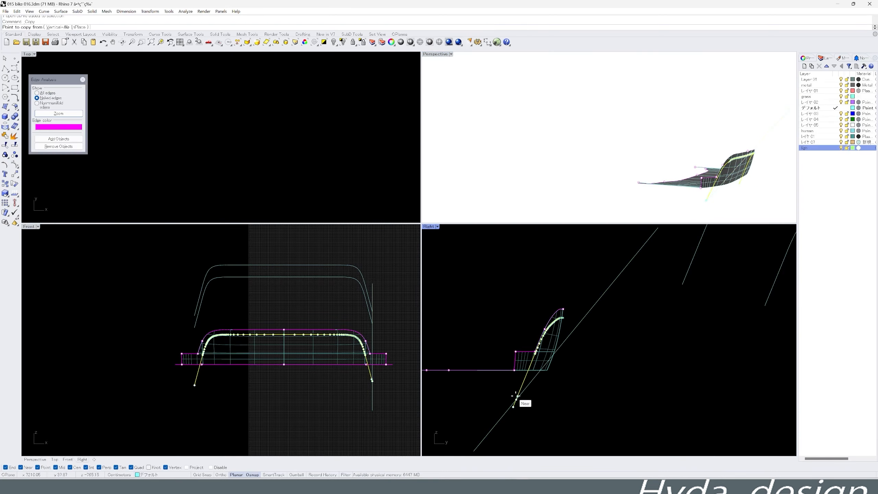
- Copy the arch-shaped profile curve up along the slanted guide line in the right view and sweep a surface between the profiles
{"action": "left_click", "coordinate": [582, 332]}
{"action": "left_click", "coordinate": [540, 128]}
{"action": "key", "text": "ctrl+alt+w"}
{"action": "scroll", "coordinate": [539, 128], "scroll_direction": "down", "scroll_amount": 4}
{"action": "right_click_drag", "start_coordinate": [677, 103], "coordinate": [622, 101]}
{"action": "left_click", "coordinate": [618, 196]}
{"action": "key", "text": "Return"}
{"action": "key", "text": "Return"}
{"action": "scroll", "coordinate": [594, 328], "scroll_direction": "up", "scroll_amount": 4}
{"action": "left_click", "coordinate": [581, 309]}
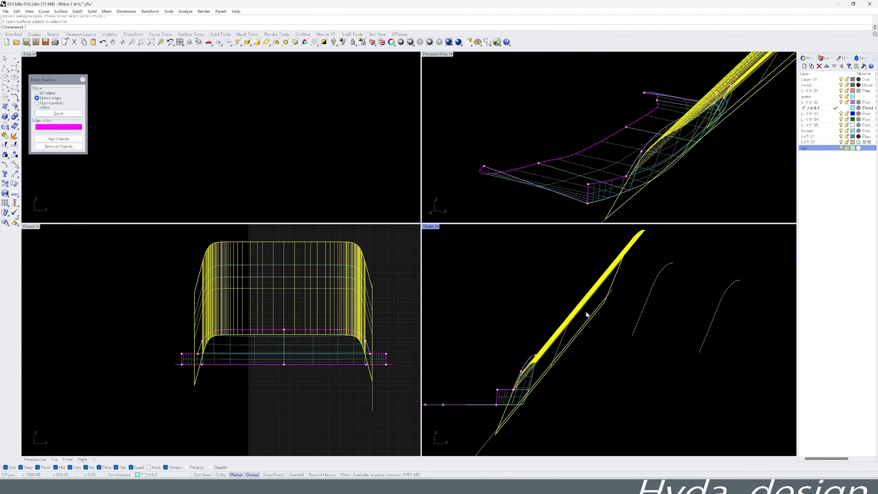
- Cut the rear bumper piece with the swept arch surface using Boolean Difference
{"action": "left_click", "coordinate": [494, 415]}
{"action": "scroll", "coordinate": [608, 155], "scroll_direction": "down", "scroll_amount": 5}
{"action": "right_click_drag", "start_coordinate": [595, 146], "coordinate": [657, 138]}
- Delete the leftover profile curves and guide line around the rear bumper piece
{"action": "scroll", "coordinate": [549, 375], "scroll_direction": "down", "scroll_amount": 6}
{"action": "left_click", "coordinate": [611, 195]}
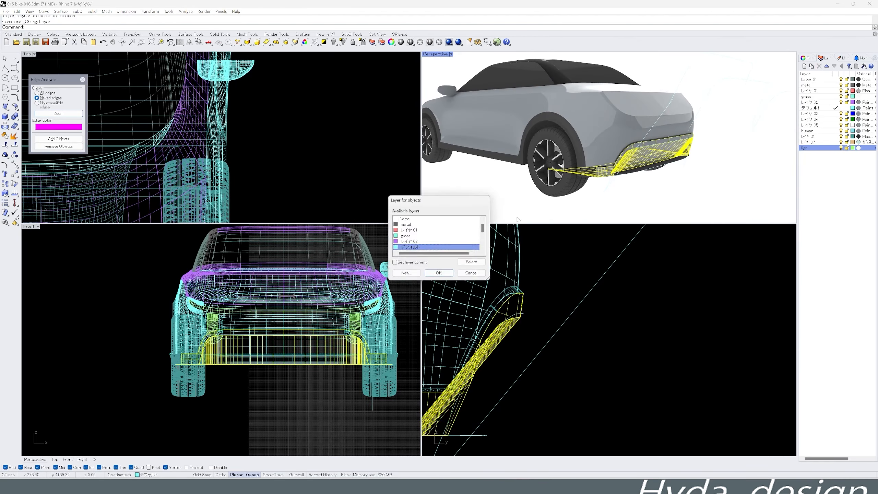
{"action": "scroll", "coordinate": [425, 239], "scroll_direction": "down", "scroll_amount": 2}
{"action": "left_click", "coordinate": [411, 242]}
{"action": "left_click", "coordinate": [438, 273]}
{"action": "mouse_move", "coordinate": [625, 180]}
{"action": "right_mouse_down"}
{"action": "mouse_move", "coordinate": [599, 193]}
{"action": "mouse_move", "coordinate": [567, 181]}
{"action": "mouse_move", "coordinate": [584, 179]}
{"action": "right_mouse_up"}
{"action": "left_click", "coordinate": [600, 192]}
{"action": "key", "text": "Delete"}
{"action": "scroll", "coordinate": [600, 190], "scroll_direction": "up", "scroll_amount": 2}
- Show all hidden car parts and examine the rear bumper on the complete body in rendered display
{"action": "scroll", "coordinate": [567, 181], "scroll_direction": "down", "scroll_amount": 3}
- Isolate the rear bumper piece in a shaded perspective view and save the model as 015 bike 017.3dm
{"action": "left_click", "coordinate": [595, 177]}
{"action": "left_click", "coordinate": [343, 42]}
{"action": "right_click_drag", "start_coordinate": [501, 159], "coordinate": [573, 194]}
{"action": "scroll", "coordinate": [573, 193], "scroll_direction": "up", "scroll_amount": 4}
{"action": "key", "text": "ctrl+alt+s"}
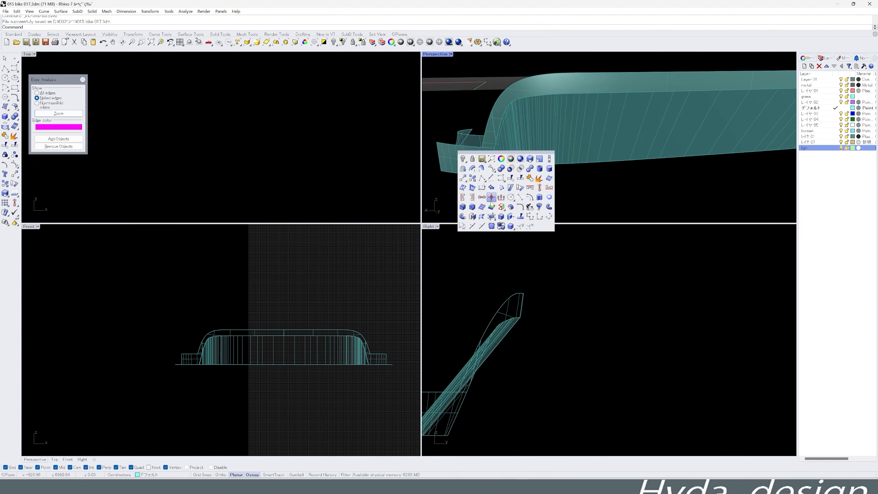
{"action": "key", "text": "Escape"}
{"action": "right_click_drag", "start_coordinate": [502, 193], "coordinate": [702, 155]}
{"action": "scroll", "coordinate": [550, 178], "scroll_direction": "up", "scroll_amount": 3}
{"action": "left_click", "coordinate": [580, 156]}
{"action": "right_click", "coordinate": [713, 143]}
{"action": "right_click_drag", "start_coordinate": [656, 173], "coordinate": [531, 198]}
{"action": "right_click", "coordinate": [333, 42]}
{"action": "right_click_drag", "start_coordinate": [553, 156], "coordinate": [691, 176]}
{"action": "scroll", "coordinate": [675, 189], "scroll_direction": "down", "scroll_amount": 3}
{"action": "scroll", "coordinate": [702, 190], "scroll_direction": "up", "scroll_amount": 4}
{"action": "scroll", "coordinate": [702, 189], "scroll_direction": "down", "scroll_amount": 4}
{"action": "scroll", "coordinate": [656, 156], "scroll_direction": "down", "scroll_amount": 3}
{"action": "left_click", "coordinate": [449, 42]}
{"action": "right_click_drag", "start_coordinate": [605, 156], "coordinate": [683, 152]}
{"action": "scroll", "coordinate": [638, 188], "scroll_direction": "up", "scroll_amount": 4}
- Isolate the rear bumper piece and trim off its pointed side tips beyond the two vertical lines in the top view
{"action": "scroll", "coordinate": [692, 192], "scroll_direction": "down", "scroll_amount": 3}
{"action": "left_click", "coordinate": [686, 152]}
{"action": "right_click_drag", "start_coordinate": [567, 145], "coordinate": [592, 118]}
{"action": "left_click", "coordinate": [343, 41]}
{"action": "scroll", "coordinate": [299, 98], "scroll_direction": "down", "scroll_amount": 15}
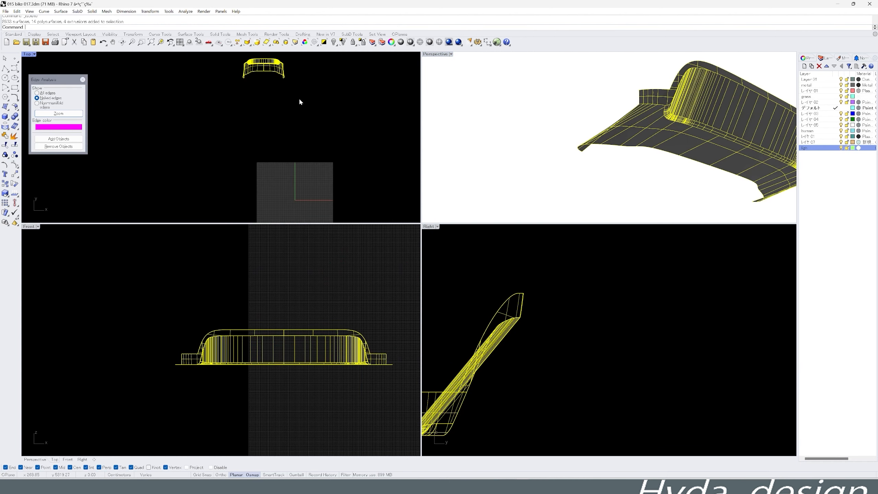
{"action": "scroll", "coordinate": [288, 83], "scroll_direction": "up", "scroll_amount": 9}
{"action": "right_click", "coordinate": [279, 80]}
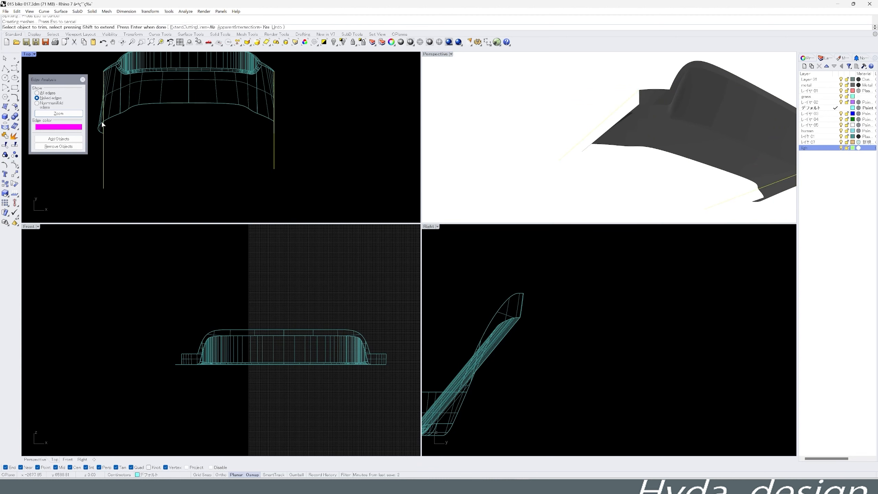
{"action": "left_click", "coordinate": [275, 131]}
{"action": "middle_click", "coordinate": [287, 128]}
{"action": "left_click", "coordinate": [274, 127]}
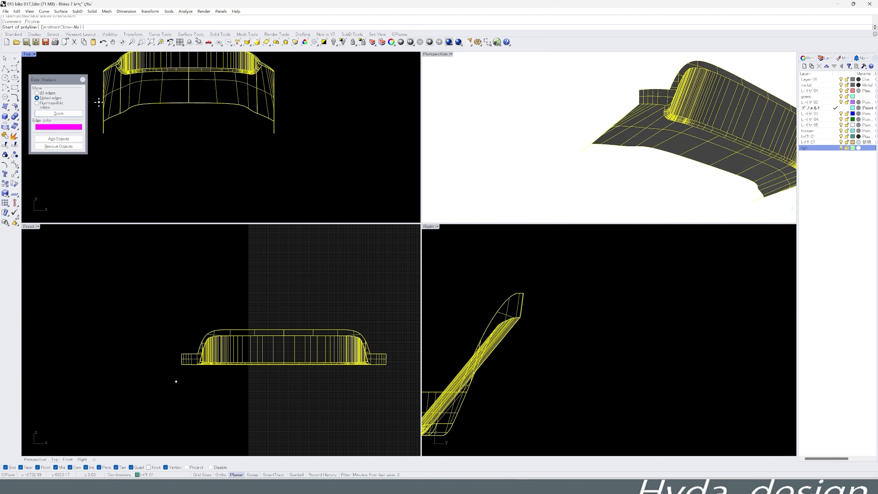
- Draw a horizontal line across the rear bumper piece in the top view and use it for trimming
{"action": "left_click", "coordinate": [99, 102]}
{"action": "left_click", "coordinate": [315, 102], "text": "shift"}
{"action": "left_click", "coordinate": [274, 124]}
{"action": "left_click", "coordinate": [125, 111]}
- Show all hidden parts, enlarge the perspective view and examine the rendered car from front, rear and side
{"action": "right_click", "coordinate": [334, 42]}
{"action": "right_click_drag", "start_coordinate": [584, 190], "coordinate": [551, 181]}
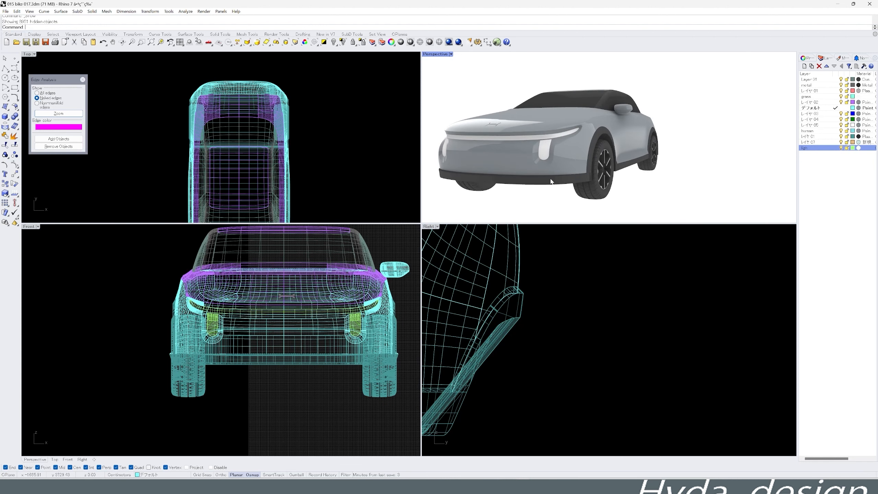
{"action": "left_click_drag", "start_coordinate": [421, 223], "coordinate": [349, 280]}
{"action": "mouse_move", "coordinate": [553, 200]}
{"action": "right_mouse_down"}
{"action": "mouse_move", "coordinate": [436, 215]}
{"action": "mouse_move", "coordinate": [667, 213]}
{"action": "mouse_move", "coordinate": [624, 213]}
{"action": "mouse_move", "coordinate": [626, 225]}
{"action": "mouse_move", "coordinate": [623, 216]}
{"action": "mouse_move", "coordinate": [578, 222]}
{"action": "mouse_move", "coordinate": [554, 205]}
{"action": "mouse_move", "coordinate": [515, 221]}
{"action": "mouse_move", "coordinate": [556, 204]}
{"action": "right_mouse_up"}
{"action": "scroll", "coordinate": [588, 170], "scroll_direction": "up", "scroll_amount": 6}
{"action": "left_click", "coordinate": [589, 170]}
{"action": "scroll", "coordinate": [588, 171], "scroll_direction": "down", "scroll_amount": 6}
{"action": "right_click_drag", "start_coordinate": [589, 171], "coordinate": [573, 207]}
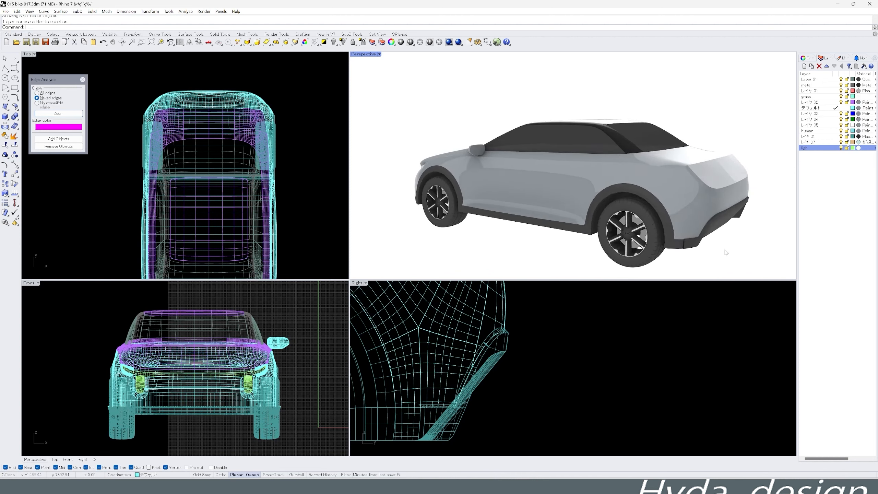
{"action": "scroll", "coordinate": [726, 252], "scroll_direction": "up", "scroll_amount": 8}
{"action": "left_click", "coordinate": [637, 210]}
{"action": "scroll", "coordinate": [715, 257], "scroll_direction": "down", "scroll_amount": 8}
{"action": "right_click_drag", "start_coordinate": [716, 257], "coordinate": [679, 241]}
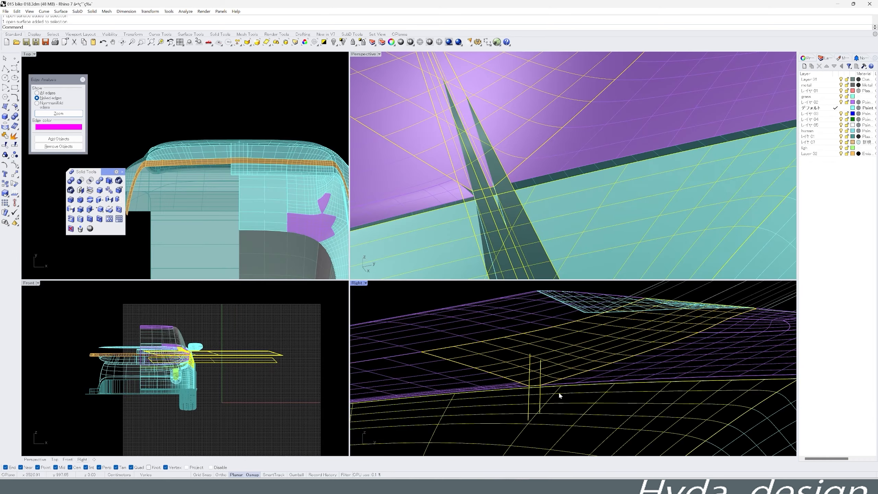
- Intersect the two extruded cutting surfaces with the hood surface, and delete the cutting surfaces
{"action": "middle_click", "coordinate": [555, 371]}
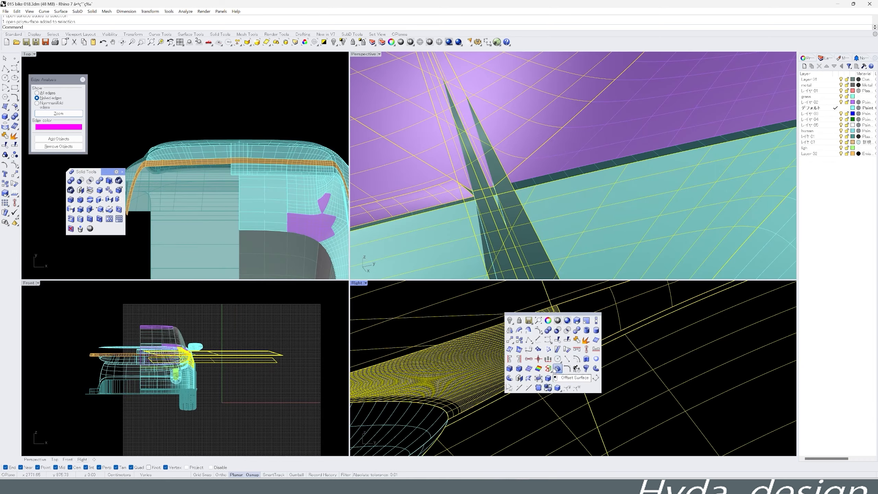
{"action": "left_click", "coordinate": [577, 388]}
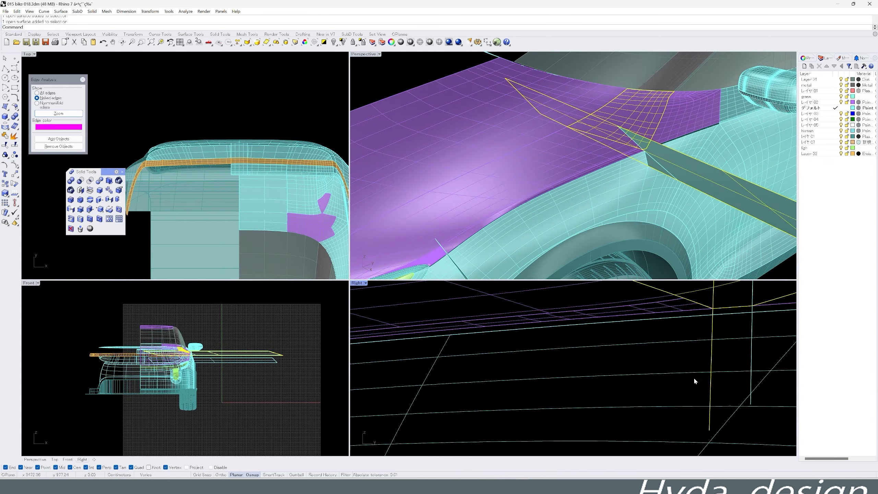
{"action": "left_click", "coordinate": [512, 417]}
{"action": "scroll", "coordinate": [526, 238], "scroll_direction": "down", "scroll_amount": 4}
{"action": "scroll", "coordinate": [500, 374], "scroll_direction": "down", "scroll_amount": 12}
{"action": "scroll", "coordinate": [629, 351], "scroll_direction": "up", "scroll_amount": 14}
{"action": "key", "text": "Delete"}
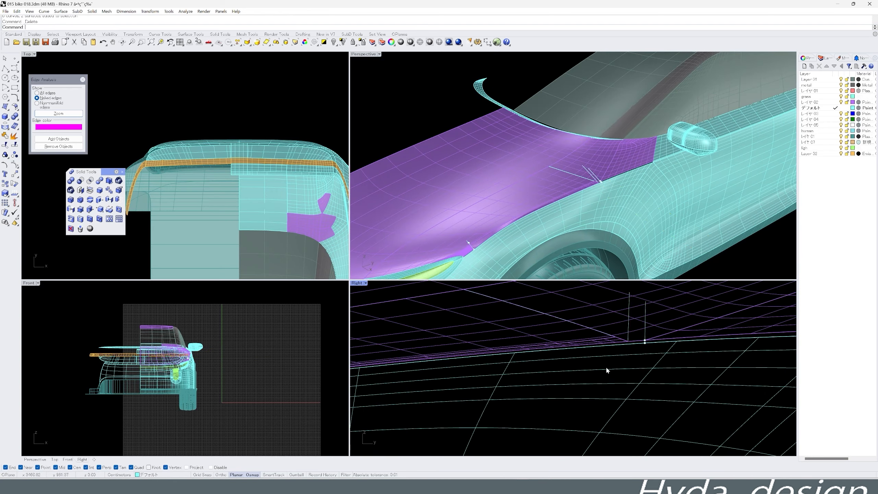
- Undo the deletion of the cutting surfaces, intersect them with the front fender surface and delete them
{"action": "key", "text": "ctrl+z"}
{"action": "left_click", "coordinate": [654, 383], "text": "shift"}
{"action": "middle_click", "coordinate": [680, 369]}
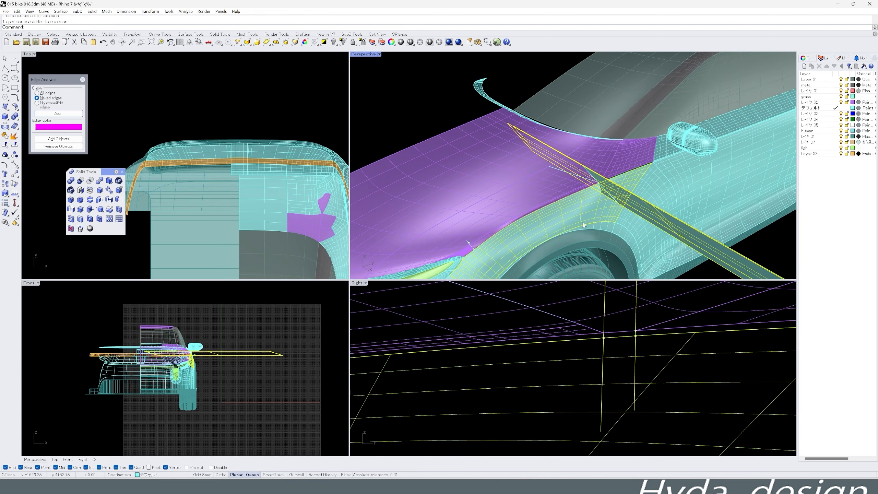
{"action": "left_click", "coordinate": [582, 223], "text": "ctrl"}
{"action": "key", "text": "Delete"}
{"action": "scroll", "coordinate": [622, 201], "scroll_direction": "up", "scroll_amount": 14}
{"action": "scroll", "coordinate": [635, 205], "scroll_direction": "down", "scroll_amount": 4}
{"action": "right_click", "coordinate": [653, 165]}
{"action": "left_click", "coordinate": [681, 192]}
{"action": "scroll", "coordinate": [640, 337], "scroll_direction": "up", "scroll_amount": 12}
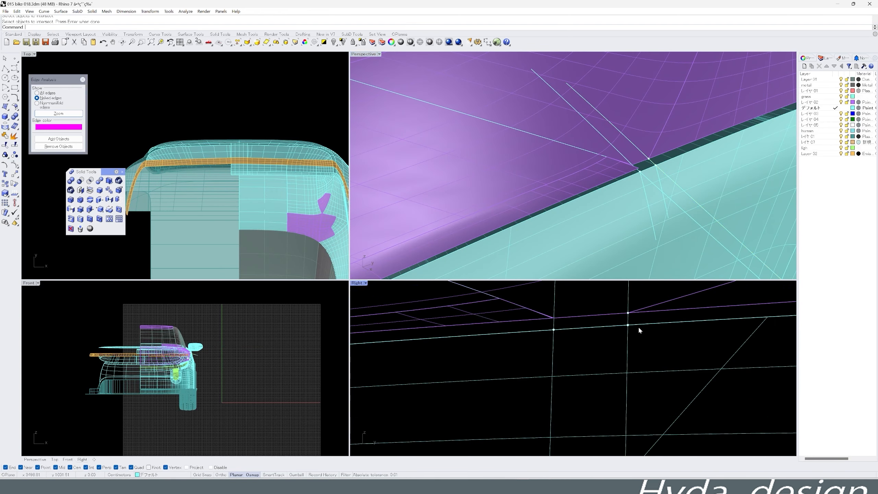
{"action": "key", "text": "Delete"}
- Bridge the hood and fender intersection curves with short blend curves across the panel gap and delete the leftovers
{"action": "left_click", "coordinate": [510, 327]}
{"action": "key", "text": "Delete"}
{"action": "left_click", "coordinate": [631, 169]}
{"action": "right_click_drag", "start_coordinate": [631, 168], "coordinate": [542, 210]}
{"action": "middle_click", "coordinate": [531, 225]}
{"action": "left_click", "coordinate": [507, 222]}
{"action": "left_click", "coordinate": [542, 206]}
{"action": "left_click", "coordinate": [520, 206]}
{"action": "left_click", "coordinate": [535, 240]}
{"action": "right_click", "coordinate": [539, 294]}
{"action": "scroll", "coordinate": [470, 190], "scroll_direction": "down", "scroll_amount": 10}
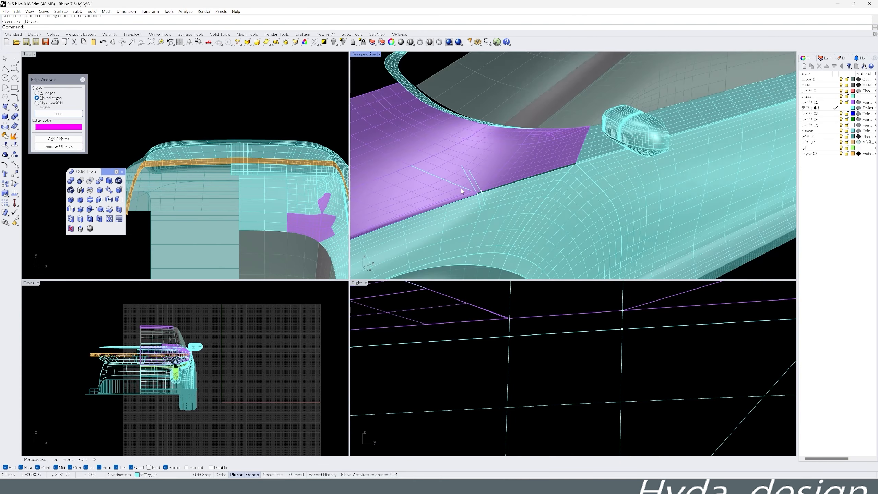
{"action": "scroll", "coordinate": [470, 191], "scroll_direction": "up", "scroll_amount": 10}
{"action": "key", "text": "Delete"}
- Sweep the short connecting curve along the hood edge and the fender edge to close the panel gap in the maximized perspective view
{"action": "left_click", "coordinate": [478, 198]}
{"action": "scroll", "coordinate": [188, 358], "scroll_direction": "up", "scroll_amount": 15}
{"action": "right_click_drag", "start_coordinate": [256, 239], "coordinate": [165, 73]}
{"action": "right_click_drag", "start_coordinate": [481, 201], "coordinate": [498, 211]}
{"action": "scroll", "coordinate": [244, 166], "scroll_direction": "up", "scroll_amount": 12}
{"action": "scroll", "coordinate": [436, 166], "scroll_direction": "down", "scroll_amount": 12}
{"action": "double_click", "coordinate": [363, 54]}
{"action": "scroll", "coordinate": [255, 308], "scroll_direction": "up", "scroll_amount": 12}
{"action": "left_click", "coordinate": [255, 311]}
{"action": "left_click", "coordinate": [264, 317]}
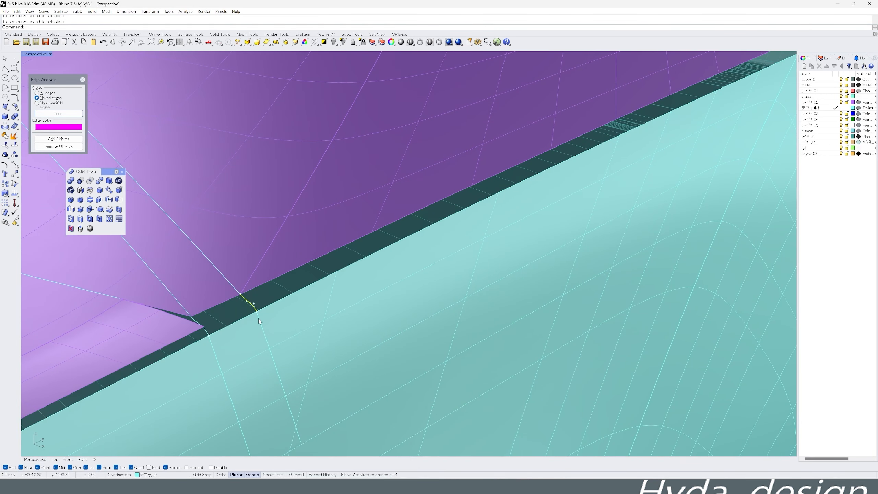
{"action": "left_click", "coordinate": [275, 278]}
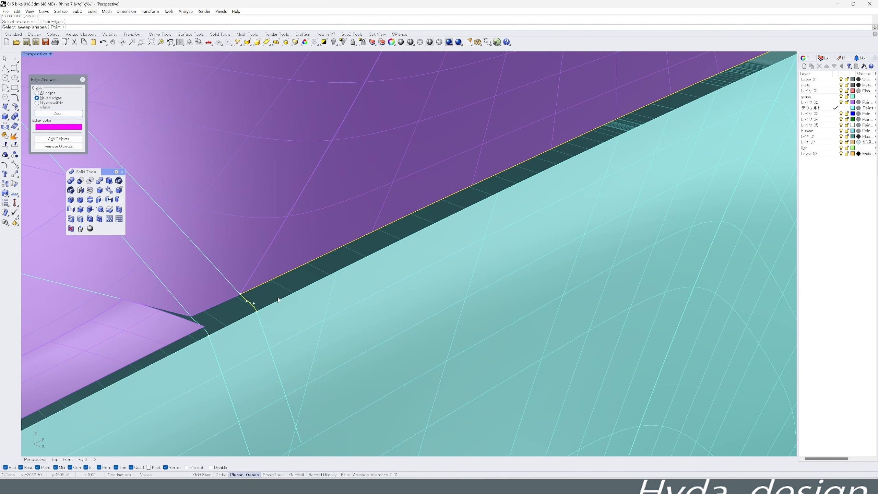
{"action": "left_click", "coordinate": [276, 301]}
{"action": "scroll", "coordinate": [361, 249], "scroll_direction": "down", "scroll_amount": 10}
{"action": "scroll", "coordinate": [352, 256], "scroll_direction": "up", "scroll_amount": 6}
{"action": "left_click", "coordinate": [291, 312]}
{"action": "left_click", "coordinate": [301, 311]}
{"action": "left_click", "coordinate": [309, 334]}
- Join the swept hood-to-fender strip to the fender surface and delete the leftover curve
{"action": "right_click_drag", "start_coordinate": [313, 327], "coordinate": [325, 310]}
{"action": "scroll", "coordinate": [422, 248], "scroll_direction": "up", "scroll_amount": 8}
{"action": "left_click", "coordinate": [483, 223]}
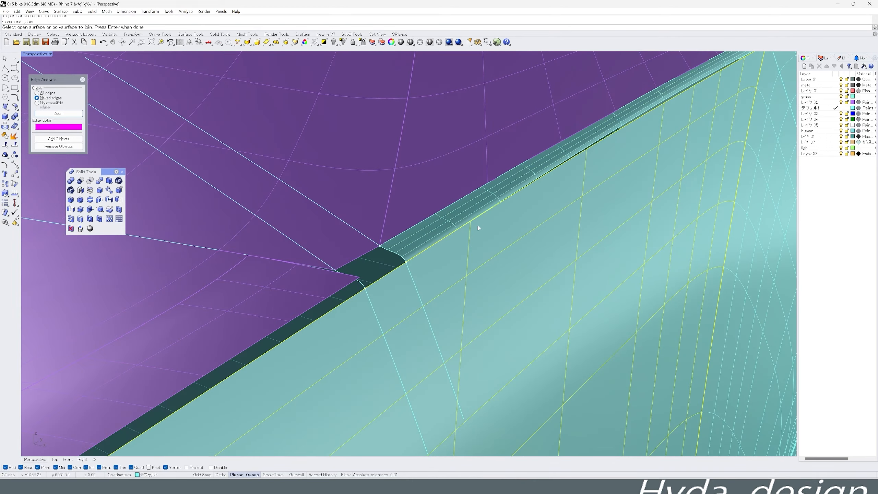
{"action": "key", "text": "Delete"}
{"action": "scroll", "coordinate": [544, 185], "scroll_direction": "up", "scroll_amount": 4}
{"action": "key", "text": "Escape"}
{"action": "scroll", "coordinate": [663, 91], "scroll_direction": "down", "scroll_amount": 8}
- Edit the strip surfaces at the upper end of the panel gap and restore the four-viewport layout
{"action": "middle_click", "coordinate": [647, 100]}
{"action": "scroll", "coordinate": [615, 172], "scroll_direction": "up", "scroll_amount": 8}
{"action": "middle_click", "coordinate": [619, 186]}
{"action": "left_click", "coordinate": [597, 165]}
{"action": "left_click", "coordinate": [608, 173]}
{"action": "left_click", "coordinate": [611, 166]}
{"action": "right_click", "coordinate": [598, 165]}
{"action": "key", "text": "ctrl+m"}
- Draw a vertical line across the hood-to-fender gap in the Right view
{"action": "scroll", "coordinate": [572, 361], "scroll_direction": "up", "scroll_amount": 5}
{"action": "middle_click", "coordinate": [593, 337]}
{"action": "left_click", "coordinate": [599, 333]}
{"action": "left_click", "coordinate": [581, 395]}
{"action": "left_click", "coordinate": [581, 314]}
{"action": "left_click", "coordinate": [583, 358]}
{"action": "scroll", "coordinate": [131, 366], "scroll_direction": "down", "scroll_amount": 8}
- Extrude the line into a cutting surface, intersect it with the hood and fender surfaces and delete it
{"action": "left_click", "coordinate": [235, 313]}
{"action": "left_click", "coordinate": [584, 138]}
{"action": "right_click", "coordinate": [622, 118]}
{"action": "left_click", "coordinate": [632, 100]}
{"action": "left_click", "coordinate": [733, 136]}
{"action": "key", "text": "Delete"}
- Delete the leftover piece where the cut crosses the panel gap
{"action": "scroll", "coordinate": [573, 139], "scroll_direction": "down", "scroll_amount": 5}
{"action": "left_click", "coordinate": [141, 42]}
{"action": "left_click_drag", "start_coordinate": [609, 96], "coordinate": [636, 149]}
{"action": "key", "text": "Delete"}
- Bridge the intersection curves across the panel gap with a short blend curve and delete the leftover curves
{"action": "middle_click", "coordinate": [645, 152]}
{"action": "middle_click", "coordinate": [657, 139]}
{"action": "left_click", "coordinate": [627, 134]}
{"action": "left_click", "coordinate": [644, 168]}
{"action": "left_click", "coordinate": [655, 154]}
{"action": "left_click", "coordinate": [625, 157]}
{"action": "right_click", "coordinate": [625, 158]}
{"action": "scroll", "coordinate": [674, 138], "scroll_direction": "down", "scroll_amount": 8}
{"action": "scroll", "coordinate": [532, 329], "scroll_direction": "down", "scroll_amount": 5}
{"action": "key", "text": "Delete"}
{"action": "left_click_drag", "start_coordinate": [520, 336], "coordinate": [534, 360]}
{"action": "key", "text": "Delete"}
- Try to draw a short vertical line down from the hood's lower edge in the Right view
{"action": "middle_click", "coordinate": [537, 354]}
{"action": "left_click", "coordinate": [511, 343]}
{"action": "left_click", "coordinate": [530, 345]}
{"action": "left_click", "coordinate": [530, 355]}
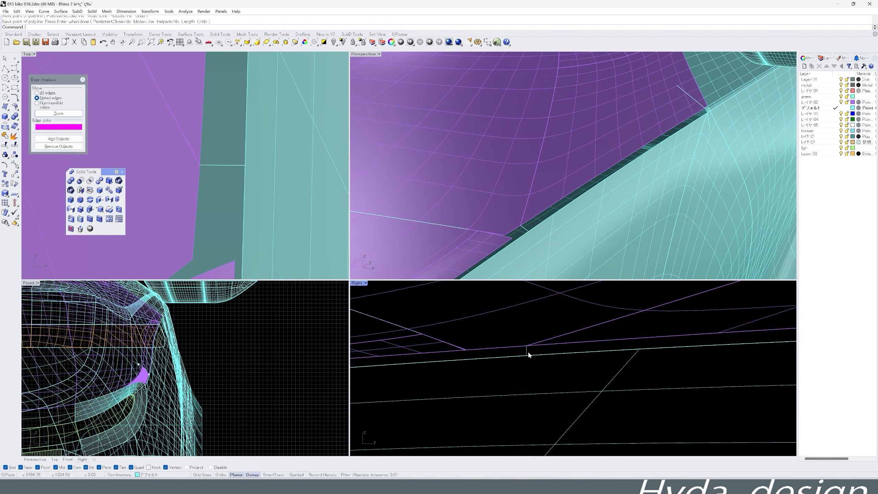
- Draw a longer vertical line across the gap beside the hood corner in the Right view
{"action": "scroll", "coordinate": [212, 227], "scroll_direction": "down", "scroll_amount": 8}
{"action": "middle_click", "coordinate": [573, 350]}
{"action": "left_click", "coordinate": [550, 384]}
{"action": "left_click", "coordinate": [530, 364]}
{"action": "left_click", "coordinate": [530, 435]}
{"action": "left_click", "coordinate": [531, 360]}
{"action": "left_click", "coordinate": [531, 307]}
- Extrude the vertical line into a cutting surface, intersect it with the body surface and delete it
{"action": "middle_click", "coordinate": [529, 367]}
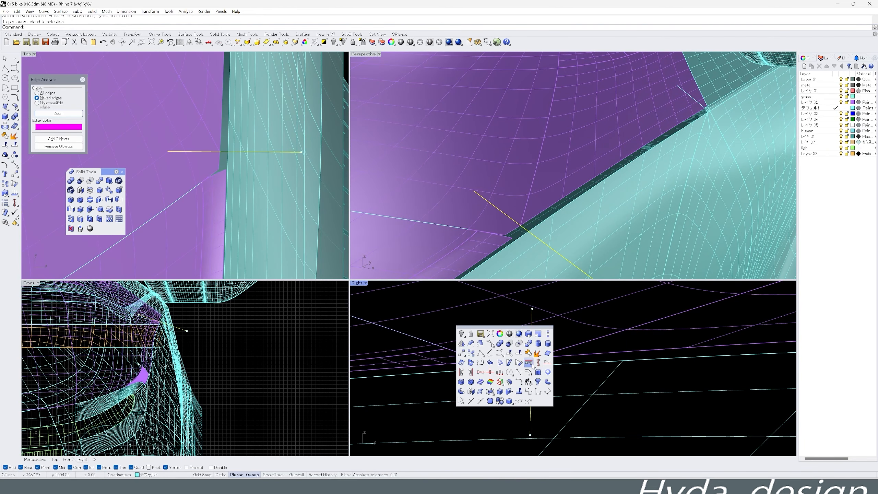
{"action": "left_click", "coordinate": [529, 363]}
{"action": "left_click", "coordinate": [272, 321]}
{"action": "middle_click", "coordinate": [542, 253]}
{"action": "left_click", "coordinate": [494, 262]}
{"action": "key", "text": "Delete"}
- Undo the deletion of the cutting surface and the edits before it
{"action": "key", "text": "ctrl+z"}
{"action": "left_click", "coordinate": [543, 354]}
{"action": "key", "text": "ctrl+z"}
{"action": "key", "text": "ctrl+z"}
{"action": "key", "text": "ctrl+z"}
- Intersect the cutting surface at the hood corner with the hood and fender surfaces and delete it
{"action": "scroll", "coordinate": [531, 360], "scroll_direction": "up", "scroll_amount": 2}
{"action": "left_click", "coordinate": [532, 353]}
{"action": "left_click", "coordinate": [553, 347]}
{"action": "left_click", "coordinate": [539, 242]}
{"action": "middle_click", "coordinate": [539, 242]}
{"action": "left_click", "coordinate": [543, 239]}
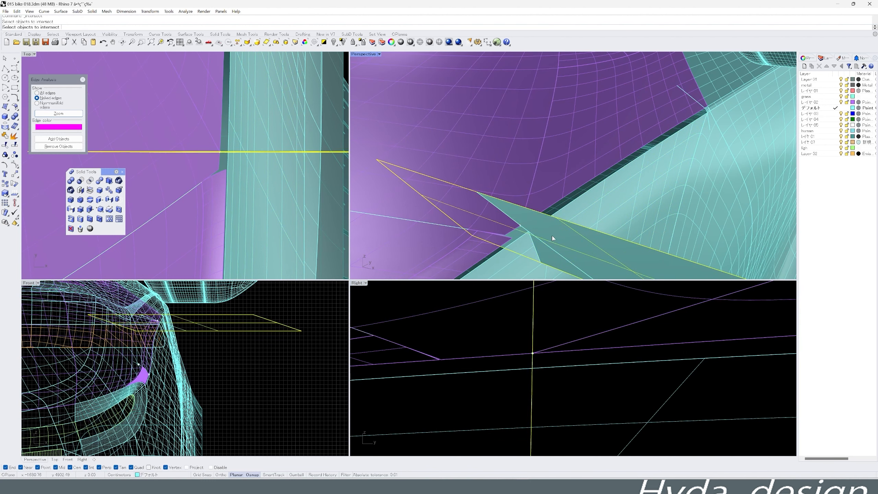
{"action": "left_click", "coordinate": [283, 322]}
{"action": "key", "text": "Delete"}
- Try to blend the hood and fender intersection curves across the gap, and delete those curves
{"action": "left_click", "coordinate": [531, 239]}
{"action": "scroll", "coordinate": [161, 319], "scroll_direction": "up", "scroll_amount": 8}
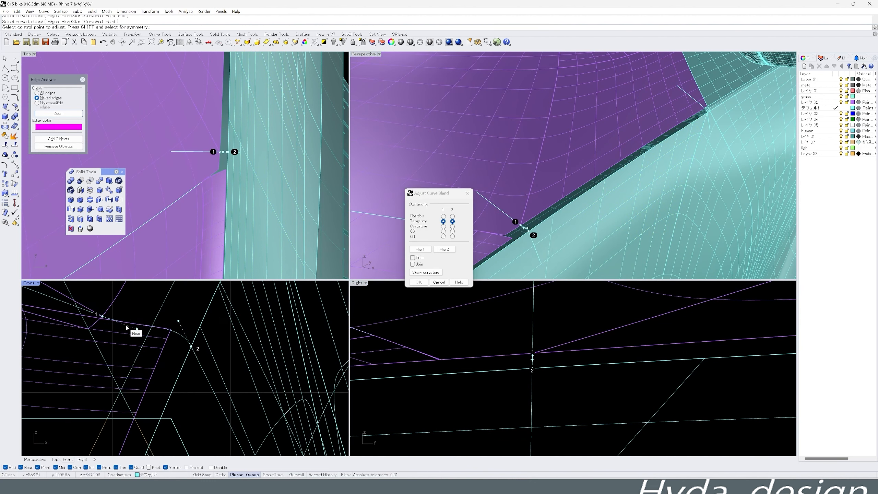
{"action": "scroll", "coordinate": [568, 354], "scroll_direction": "down", "scroll_amount": 12}
{"action": "key", "text": "Escape"}
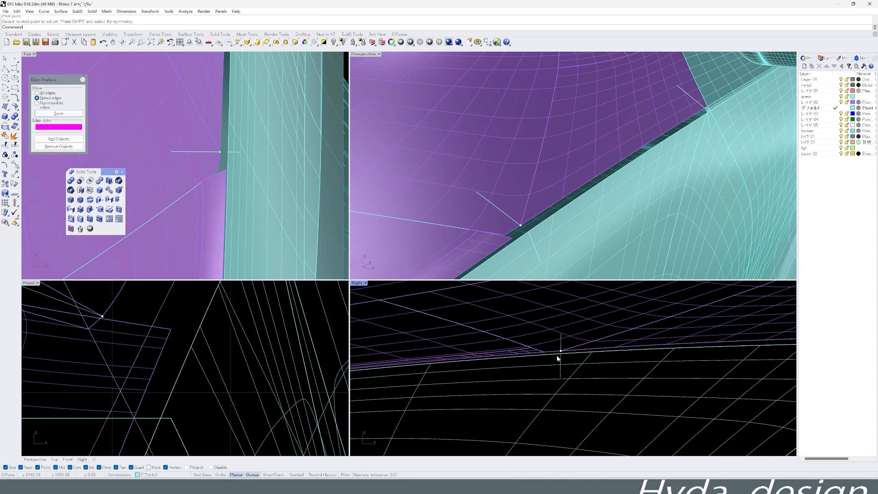
{"action": "left_click_drag", "start_coordinate": [549, 331], "coordinate": [570, 369]}
{"action": "key", "text": "Delete"}
- Maximize the Right view and pick the hood's lower edge along the panel gap
{"action": "scroll", "coordinate": [570, 368], "scroll_direction": "down", "scroll_amount": 6}
{"action": "scroll", "coordinate": [686, 367], "scroll_direction": "up", "scroll_amount": 2}
{"action": "scroll", "coordinate": [686, 368], "scroll_direction": "down", "scroll_amount": 5}
{"action": "double_click", "coordinate": [357, 283]}
{"action": "scroll", "coordinate": [387, 306], "scroll_direction": "up", "scroll_amount": 9}
{"action": "middle_click", "coordinate": [363, 310]}
{"action": "scroll", "coordinate": [437, 294], "scroll_direction": "down", "scroll_amount": 4}
{"action": "left_click", "coordinate": [516, 281]}
{"action": "scroll", "coordinate": [516, 280], "scroll_direction": "up", "scroll_amount": 4}
{"action": "key", "text": "ctrl+t"}
{"action": "left_click", "coordinate": [497, 293]}
{"action": "middle_click", "coordinate": [512, 310]}
{"action": "left_click", "coordinate": [490, 306]}
{"action": "scroll", "coordinate": [553, 290], "scroll_direction": "down", "scroll_amount": 4}
- Draw a control-point curve along the hood's lower edge in the Right view
{"action": "middle_click", "coordinate": [460, 282]}
{"action": "left_click", "coordinate": [442, 277]}
{"action": "scroll", "coordinate": [679, 288], "scroll_direction": "up", "scroll_amount": 6}
{"action": "left_click", "coordinate": [667, 286]}
{"action": "left_click", "coordinate": [318, 301], "text": "alt"}
{"action": "right_click_drag", "start_coordinate": [165, 312], "coordinate": [423, 318]}
{"action": "left_click", "coordinate": [328, 307], "text": "alt"}
{"action": "scroll", "coordinate": [328, 307], "scroll_direction": "down", "scroll_amount": 4}
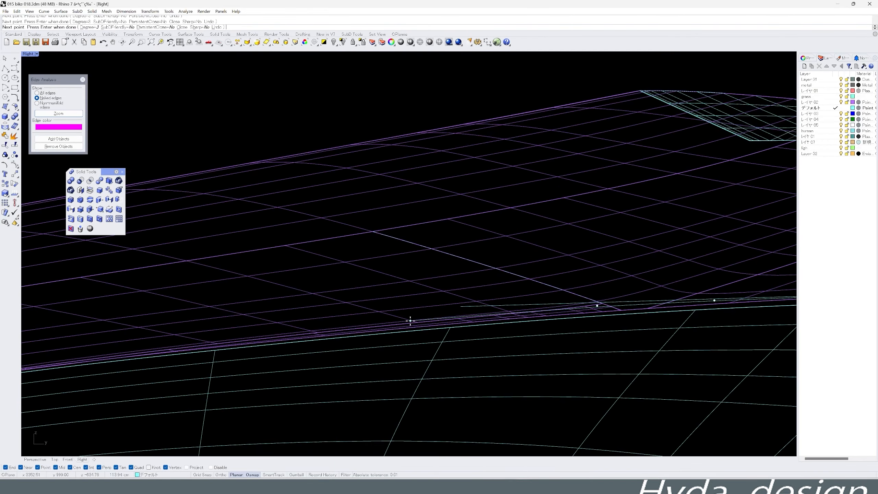
{"action": "scroll", "coordinate": [691, 309], "scroll_direction": "up", "scroll_amount": 10}
{"action": "scroll", "coordinate": [403, 300], "scroll_direction": "down", "scroll_amount": 9}
- Trim the hood's lower edge with the drawn curve to widen the gap to the fender
{"action": "middle_click", "coordinate": [460, 292]}
{"action": "left_click", "coordinate": [437, 279]}
{"action": "left_click", "coordinate": [466, 298]}
{"action": "right_click", "coordinate": [468, 299]}
{"action": "left_click", "coordinate": [470, 299]}
- Draw a vertical line across the widened gap, and use its extrusion to make intersection curves before deleting it
{"action": "middle_click", "coordinate": [475, 300]}
{"action": "left_click", "coordinate": [499, 306]}
{"action": "key", "text": "ctrl+F3"}
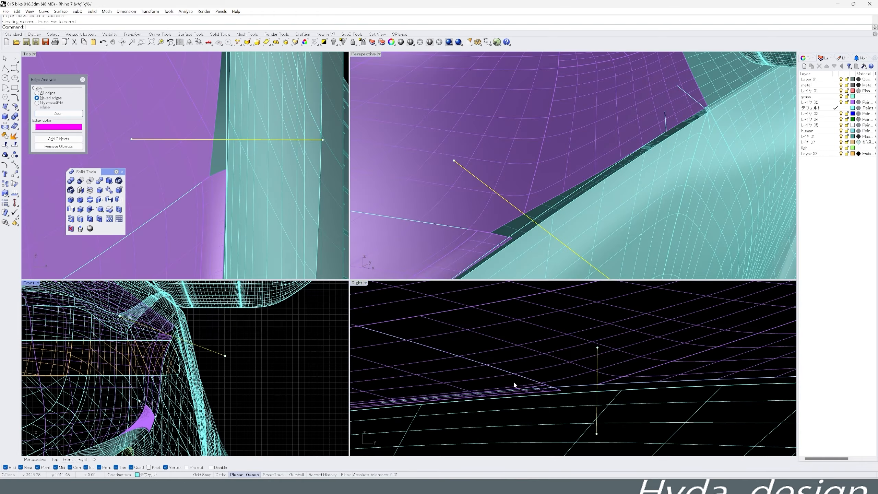
{"action": "left_click", "coordinate": [226, 335]}
{"action": "left_click", "coordinate": [598, 352]}
{"action": "key", "text": "Delete"}
- Blend the hood and fender intersection curves across the widened gap, adjusting the blend's shape in the Front view
{"action": "scroll", "coordinate": [597, 378], "scroll_direction": "up", "scroll_amount": 6}
{"action": "left_click", "coordinate": [526, 216]}
{"action": "left_click", "coordinate": [538, 230]}
{"action": "scroll", "coordinate": [538, 231], "scroll_direction": "up", "scroll_amount": 8}
{"action": "scroll", "coordinate": [85, 334], "scroll_direction": "up", "scroll_amount": 15}
{"action": "left_click_drag", "start_coordinate": [173, 339], "coordinate": [179, 352]}
{"action": "right_click_drag", "start_coordinate": [545, 233], "coordinate": [543, 202]}
{"action": "scroll", "coordinate": [543, 202], "scroll_direction": "down", "scroll_amount": 12}
- Start a control-point curve along the hood-to-fender edge in the maximized Right view
{"action": "scroll", "coordinate": [640, 350], "scroll_direction": "down", "scroll_amount": 15}
{"action": "scroll", "coordinate": [611, 363], "scroll_direction": "up", "scroll_amount": 1}
{"action": "key", "text": "ctrl+m"}
{"action": "right_click", "coordinate": [690, 225]}
{"action": "right_click_drag", "start_coordinate": [690, 226], "coordinate": [394, 275]}
{"action": "scroll", "coordinate": [672, 262], "scroll_direction": "up", "scroll_amount": 5}
{"action": "middle_click", "coordinate": [672, 287]}
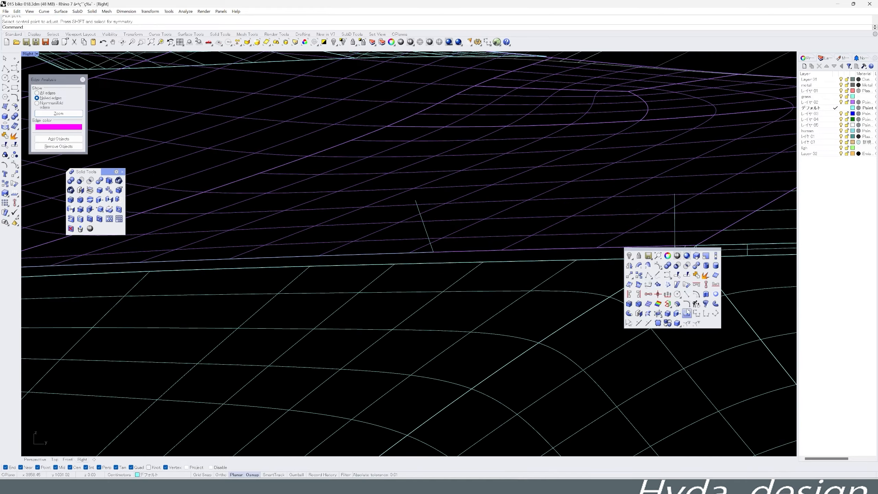
{"action": "left_click", "coordinate": [706, 277]}
- Continue the curve along the fender's upper edge past the front bumper corner and finish it
{"action": "scroll", "coordinate": [674, 249], "scroll_direction": "up", "scroll_amount": 14}
{"action": "left_click", "coordinate": [676, 292]}
{"action": "scroll", "coordinate": [677, 292], "scroll_direction": "down", "scroll_amount": 12}
{"action": "left_click", "coordinate": [234, 307]}
{"action": "scroll", "coordinate": [235, 307], "scroll_direction": "down", "scroll_amount": 15}
{"action": "scroll", "coordinate": [329, 323], "scroll_direction": "up", "scroll_amount": 4}
{"action": "right_click_drag", "start_coordinate": [329, 323], "coordinate": [426, 304]}
{"action": "scroll", "coordinate": [618, 281], "scroll_direction": "up", "scroll_amount": 8}
{"action": "left_click", "coordinate": [264, 303]}
- Draw a near-vertical line across the hood-to-fender gap in the Right view, reaching well past both edges
{"action": "scroll", "coordinate": [264, 303], "scroll_direction": "down", "scroll_amount": 4}
{"action": "left_click", "coordinate": [372, 317]}
{"action": "left_click", "coordinate": [387, 340]}
{"action": "right_click_drag", "start_coordinate": [387, 340], "coordinate": [598, 251]}
{"action": "left_click", "coordinate": [429, 308]}
{"action": "right_click_drag", "start_coordinate": [429, 308], "coordinate": [520, 263]}
{"action": "left_click", "coordinate": [389, 324]}
{"action": "left_click", "coordinate": [272, 385]}
{"action": "right_click", "coordinate": [294, 378]}
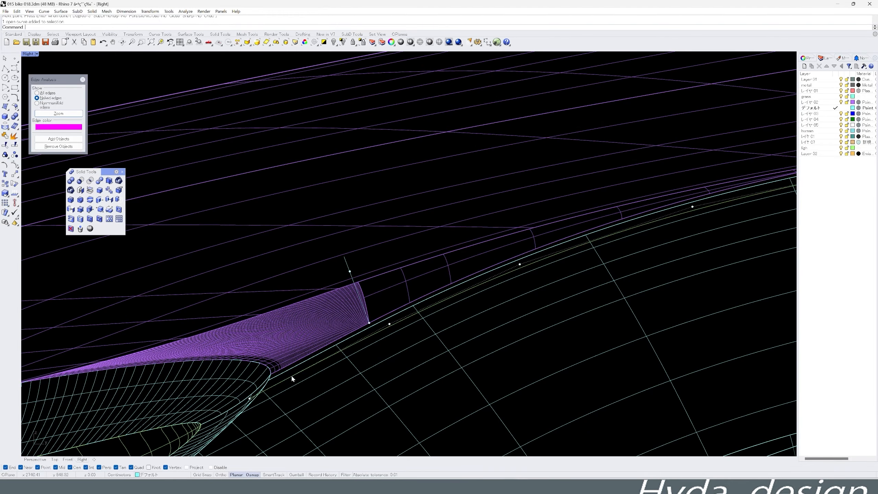
{"action": "scroll", "coordinate": [294, 379], "scroll_direction": "down", "scroll_amount": 12}
{"action": "scroll", "coordinate": [342, 284], "scroll_direction": "up", "scroll_amount": 6}
{"action": "scroll", "coordinate": [325, 286], "scroll_direction": "up", "scroll_amount": 5}
{"action": "left_click", "coordinate": [326, 286]}
{"action": "right_click", "coordinate": [325, 286]}
{"action": "scroll", "coordinate": [328, 311], "scroll_direction": "down", "scroll_amount": 14}
{"action": "scroll", "coordinate": [533, 315], "scroll_direction": "up", "scroll_amount": 10}
{"action": "right_click_drag", "start_coordinate": [28, 326], "coordinate": [523, 307]}
{"action": "scroll", "coordinate": [518, 307], "scroll_direction": "up", "scroll_amount": 4}
{"action": "left_click", "coordinate": [444, 298]}
{"action": "left_click", "coordinate": [445, 320]}
{"action": "right_click", "coordinate": [446, 320]}
{"action": "left_click", "coordinate": [444, 311]}
{"action": "middle_click", "coordinate": [456, 311]}
{"action": "left_click", "coordinate": [442, 300]}
{"action": "left_click", "coordinate": [453, 422]}
{"action": "left_click", "coordinate": [438, 193]}
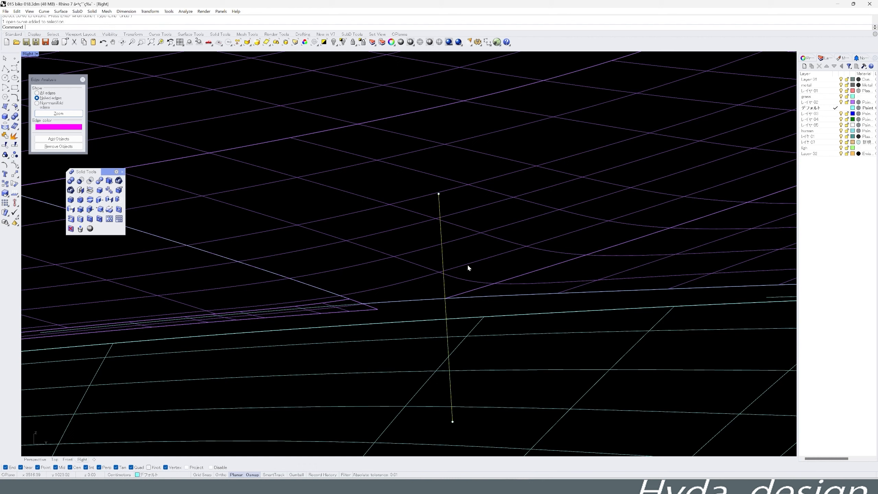
- Extrude the line through the gap area, use it to make intersection curves on the hood and fender, and delete the extrusion
{"action": "double_click", "coordinate": [29, 54]}
{"action": "middle_click", "coordinate": [502, 336]}
{"action": "left_click", "coordinate": [536, 342]}
{"action": "scroll", "coordinate": [282, 331], "scroll_direction": "down", "scroll_amount": 8}
{"action": "left_click_drag", "start_coordinate": [282, 331], "coordinate": [216, 332]}
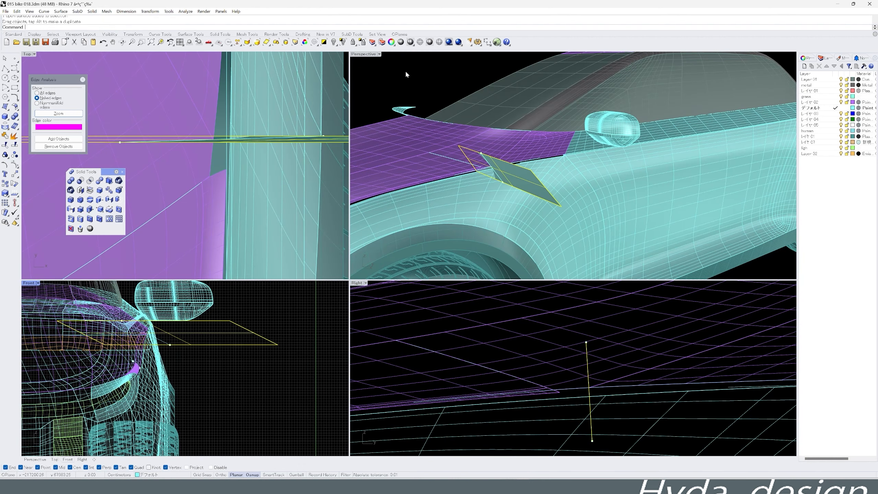
{"action": "left_click", "coordinate": [589, 388], "text": "shift"}
{"action": "left_click", "coordinate": [534, 211], "text": "shift"}
{"action": "middle_click", "coordinate": [556, 249]}
{"action": "left_click", "coordinate": [549, 246]}
{"action": "key", "text": "Delete"}
- Blend the hood and fender intersection curves across the gap, adjusting the blend's handle in the Front view
{"action": "scroll", "coordinate": [581, 381], "scroll_direction": "up", "scroll_amount": 8}
{"action": "scroll", "coordinate": [503, 166], "scroll_direction": "up", "scroll_amount": 14}
{"action": "middle_click", "coordinate": [489, 164]}
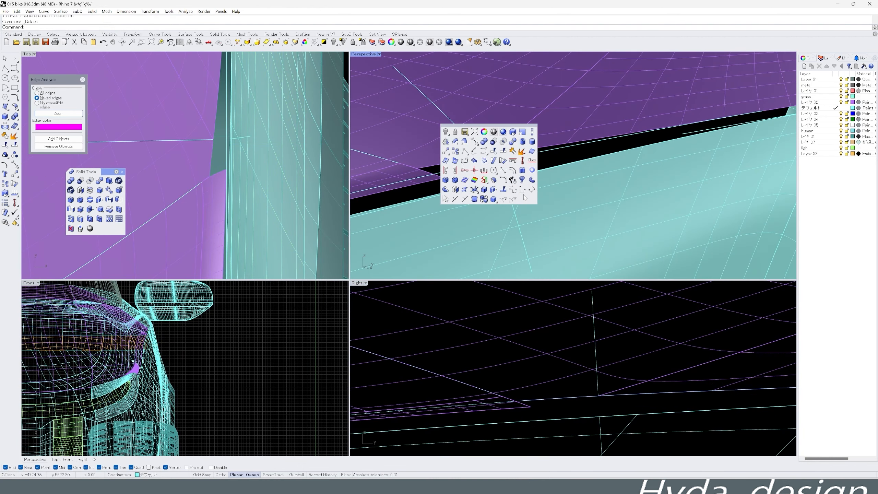
{"action": "left_click", "coordinate": [513, 199]}
{"action": "left_click", "coordinate": [482, 149]}
{"action": "left_click", "coordinate": [510, 191]}
{"action": "scroll", "coordinate": [149, 335], "scroll_direction": "up", "scroll_amount": 15}
{"action": "left_click_drag", "start_coordinate": [205, 310], "coordinate": [166, 314]}
{"action": "left_click", "coordinate": [418, 281]}
{"action": "scroll", "coordinate": [494, 167], "scroll_direction": "down", "scroll_amount": 5}
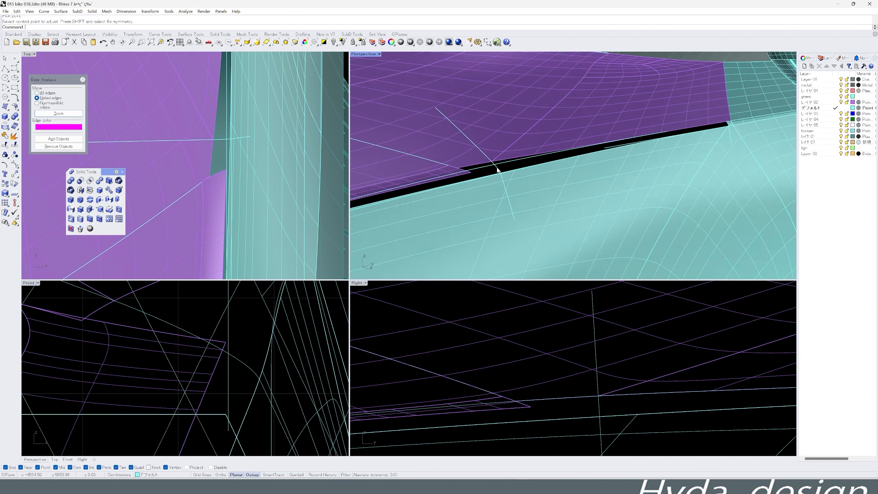
- Delete the leftover curve lying in the gap between the hood and fender edges
{"action": "right_click_drag", "start_coordinate": [497, 170], "coordinate": [512, 183]}
{"action": "left_click", "coordinate": [598, 169]}
{"action": "key", "text": "Delete"}
- Build a network surface from the hood edge, fender edge and both end curves, with tangency at A, B and D and position at C
{"action": "middle_click", "coordinate": [584, 195]}
{"action": "left_click", "coordinate": [562, 180]}
{"action": "middle_click", "coordinate": [593, 174]}
{"action": "left_click", "coordinate": [585, 207]}
{"action": "left_click", "coordinate": [590, 166]}
{"action": "left_click", "coordinate": [607, 180]}
{"action": "left_click", "coordinate": [596, 164]}
{"action": "left_click", "coordinate": [598, 170]}
{"action": "left_click", "coordinate": [614, 189]}
{"action": "left_click", "coordinate": [706, 143]}
{"action": "left_click", "coordinate": [722, 161]}
{"action": "left_click", "coordinate": [446, 200]}
{"action": "right_click", "coordinate": [447, 202]}
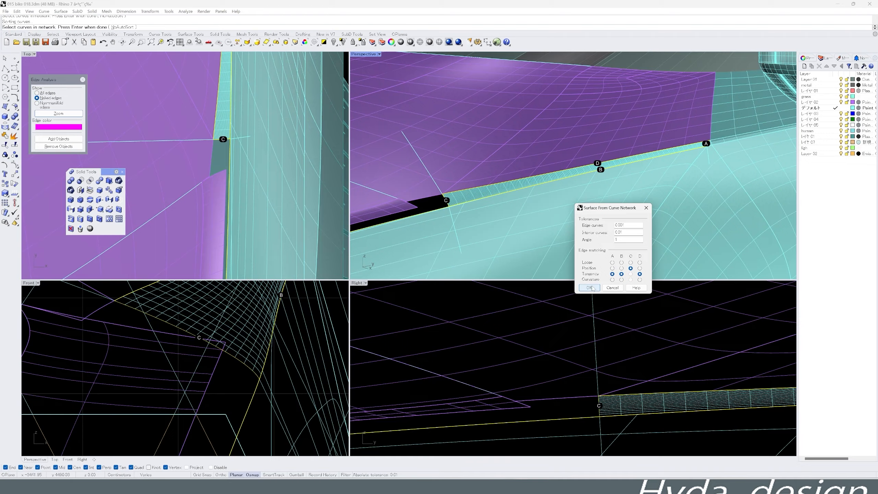
{"action": "left_click", "coordinate": [589, 288]}
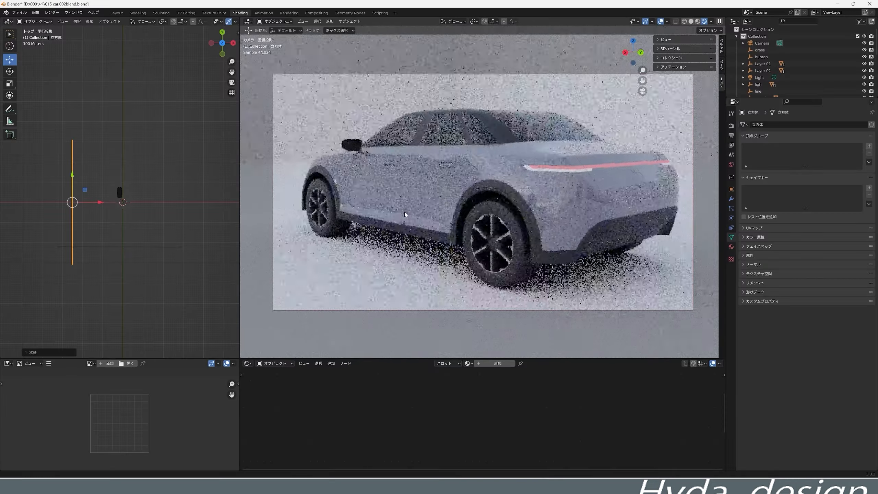
- Switch to Blender and render the car's rear three-quarter camera view as a still image
{"action": "mouse_move", "coordinate": [406, 211]}
{"action": "middle_mouse_down"}
{"action": "mouse_move", "coordinate": [395, 218]}
{"action": "mouse_move", "coordinate": [416, 213]}
{"action": "mouse_move", "coordinate": [408, 212]}
{"action": "middle_mouse_up"}
{"action": "key", "text": "F12"}
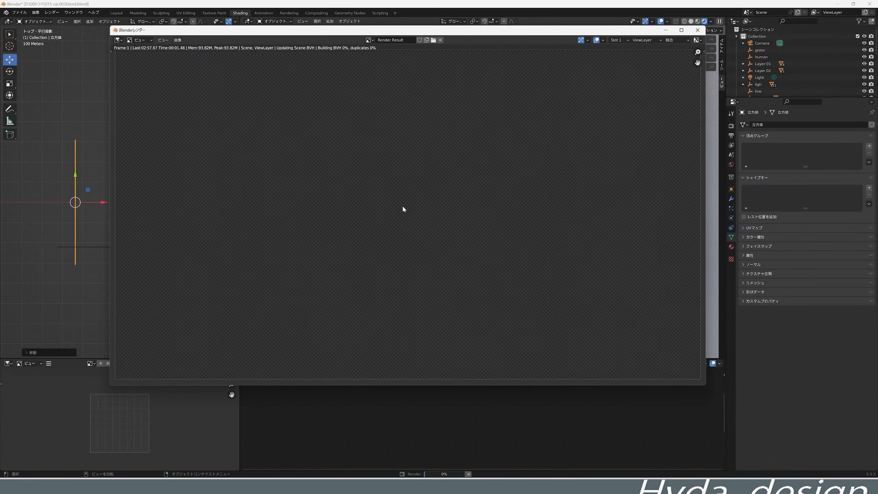